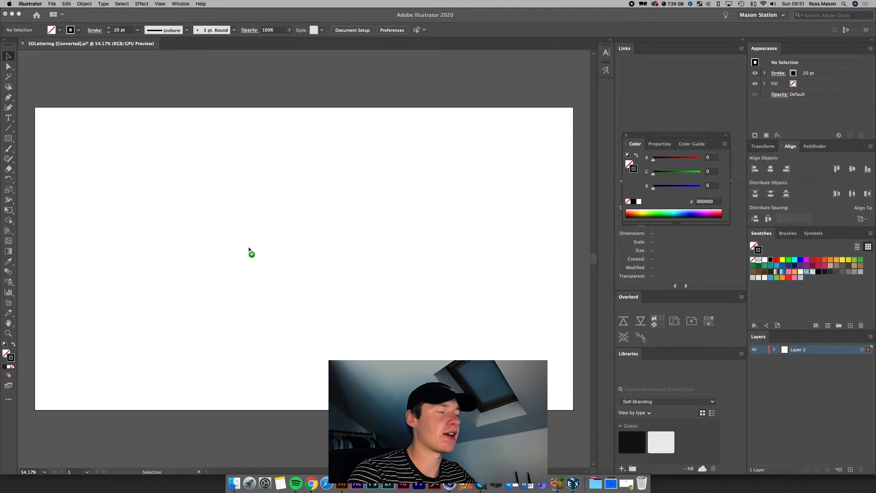
# Step: Place Artwork.png centred on the artboard, make Layer 2 a dimmed template, and add Layer 3
pyautogui.moveTo(250, 250); pyautogui.dragTo(251, 251)
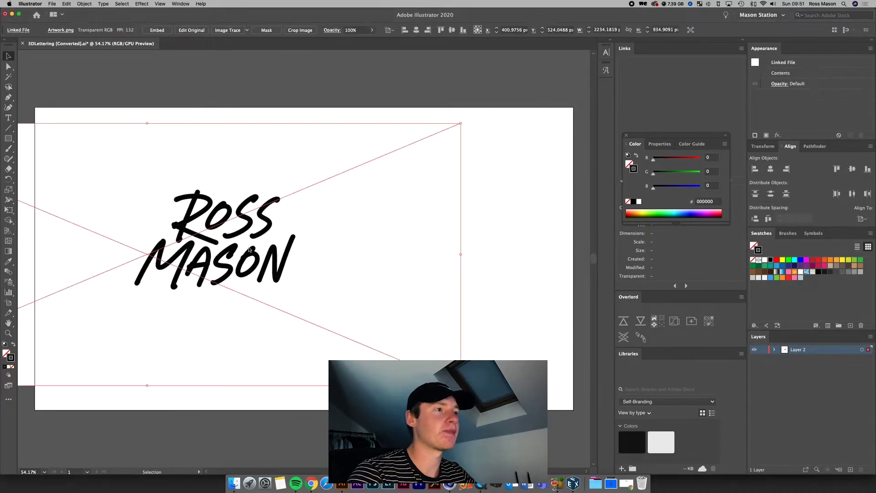
pyautogui.moveTo(331, 269); pyautogui.dragTo(360, 260)
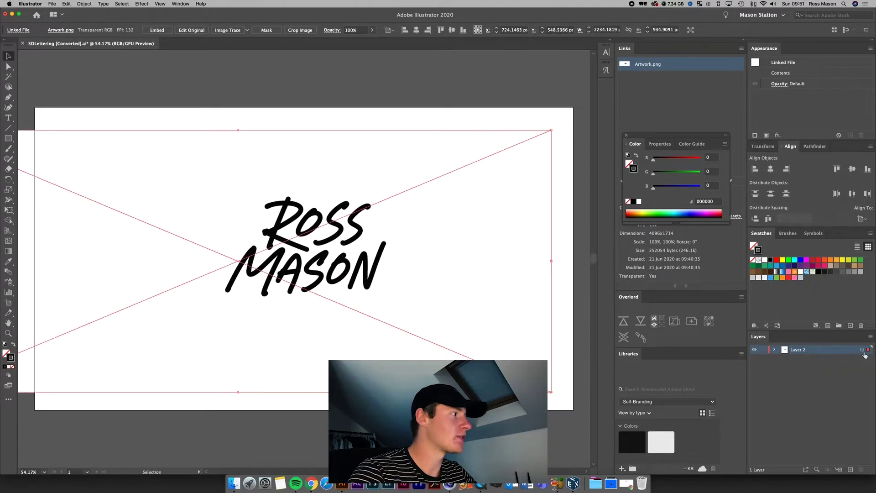
pyautogui.click(870, 337)
pyautogui.click(874, 362)
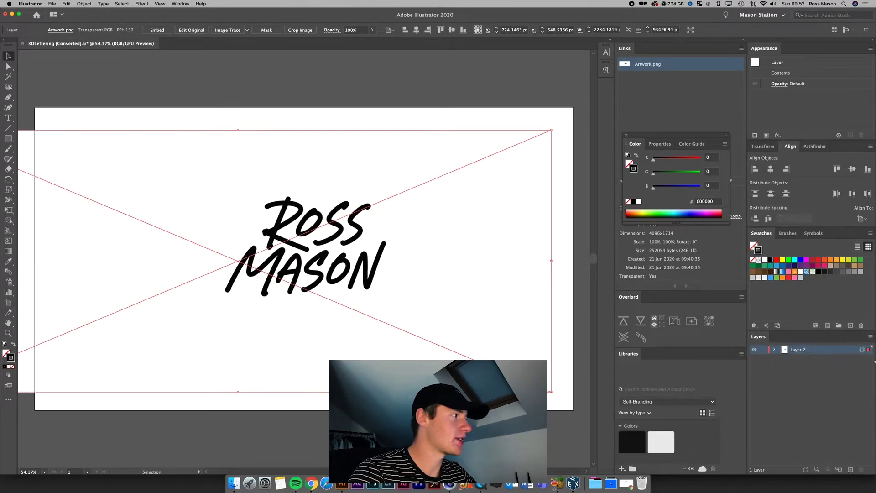
pyautogui.click(872, 336)
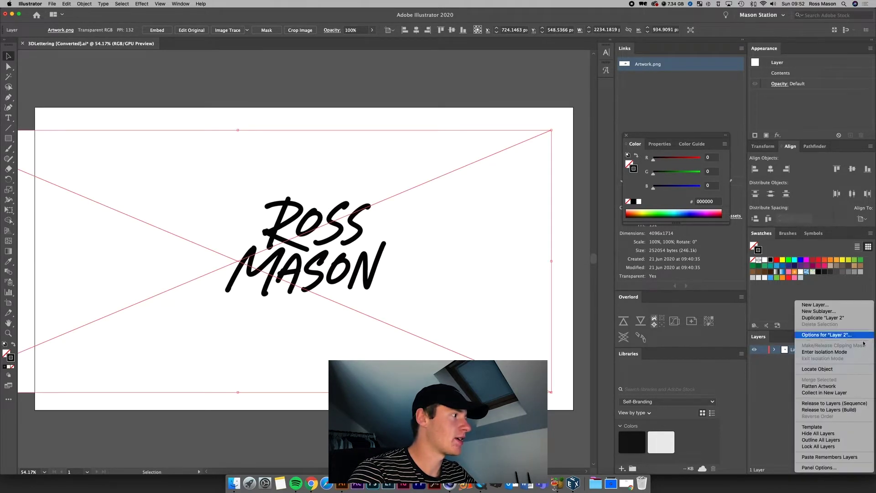
pyautogui.click(811, 424)
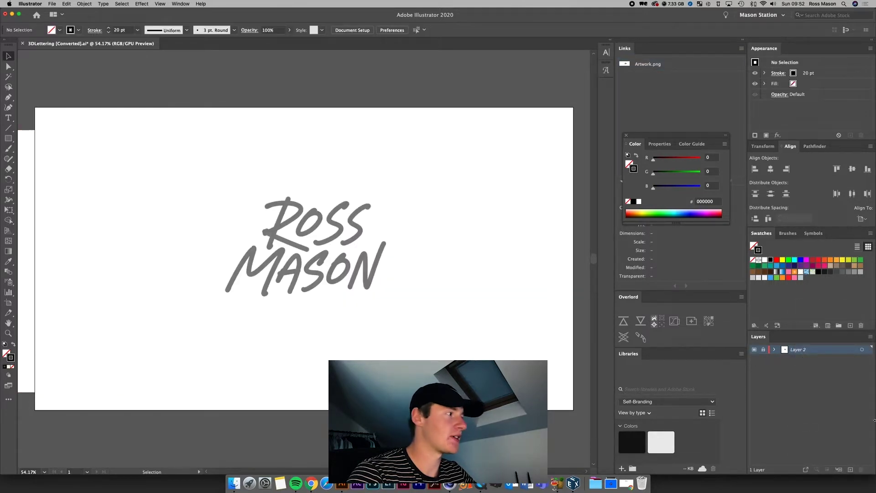
pyautogui.click(849, 470)
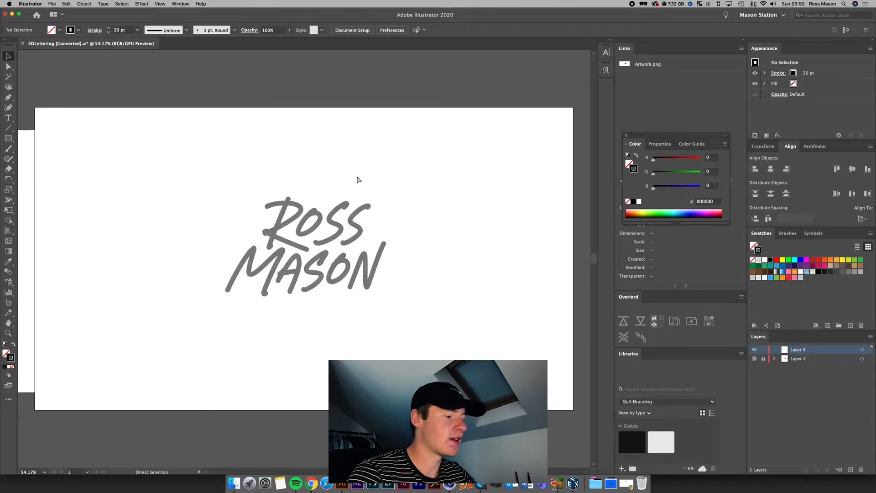
pyautogui.press('super+1')
pyautogui.press('p')
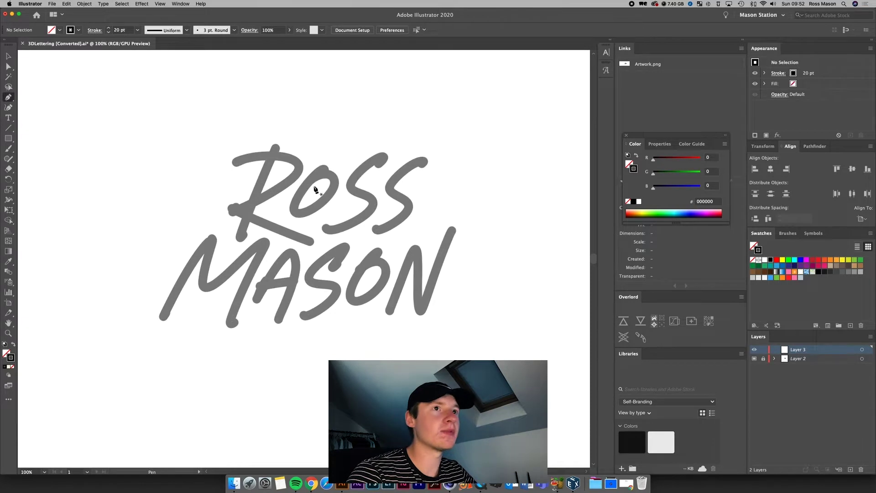
pyautogui.hscroll(-2, 314, 189)
pyautogui.scroll(2, 314, 188)
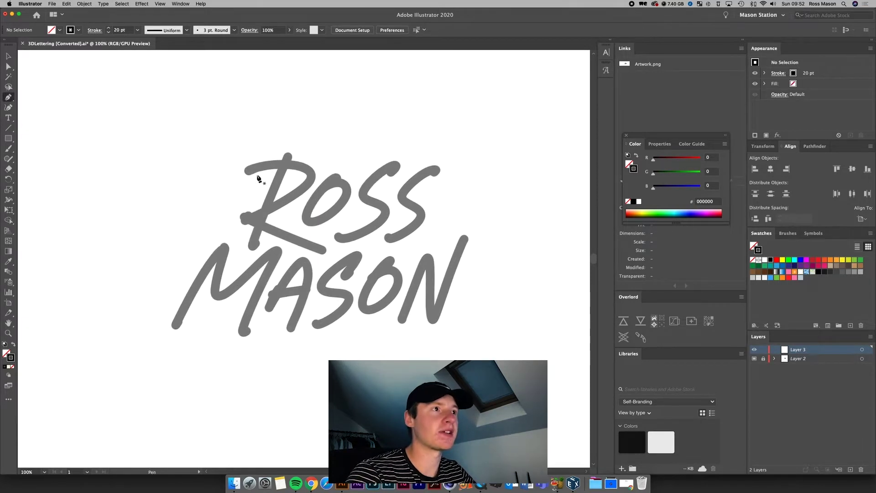
pyautogui.click(287, 156)
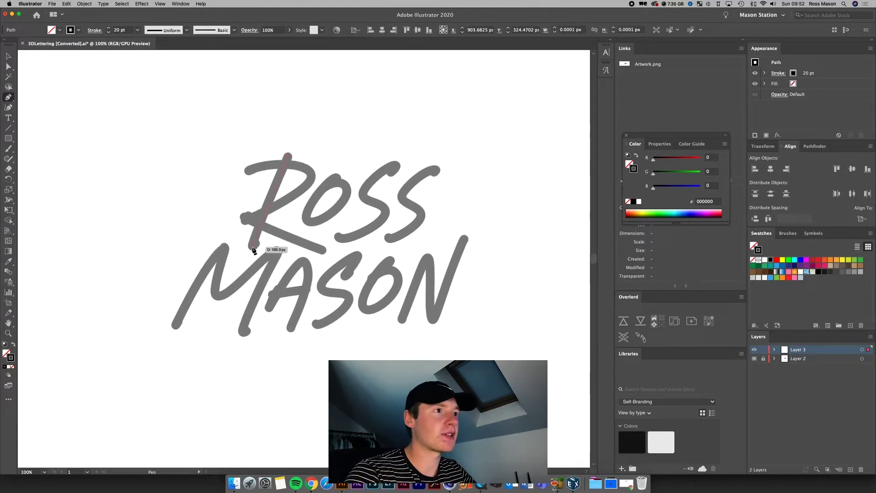
pyautogui.click(254, 249)
pyautogui.keyDown('super'); pyautogui.click(285, 243); pyautogui.keyUp('super')
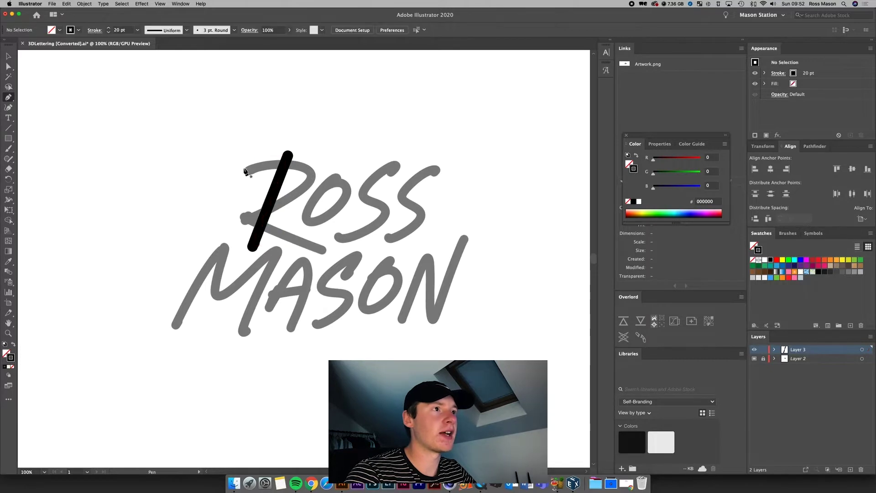
pyautogui.moveTo(244, 173); pyautogui.dragTo(256, 167)
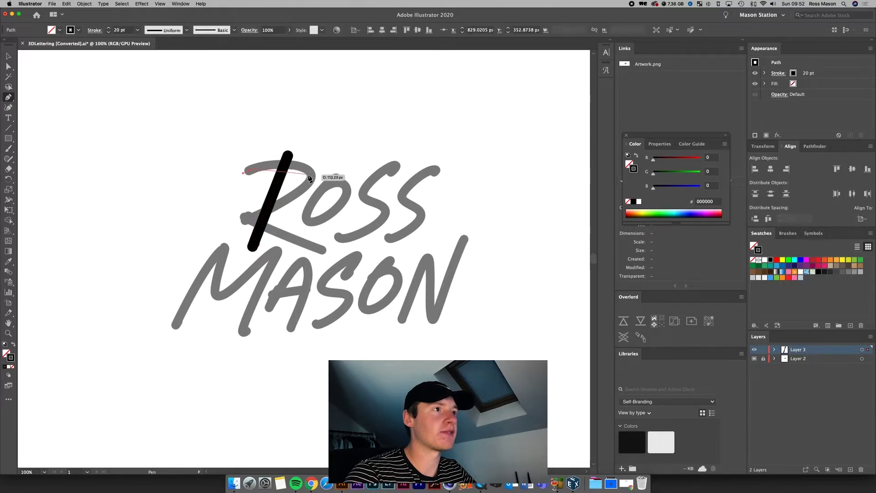
pyautogui.moveTo(312, 180); pyautogui.dragTo(311, 197)
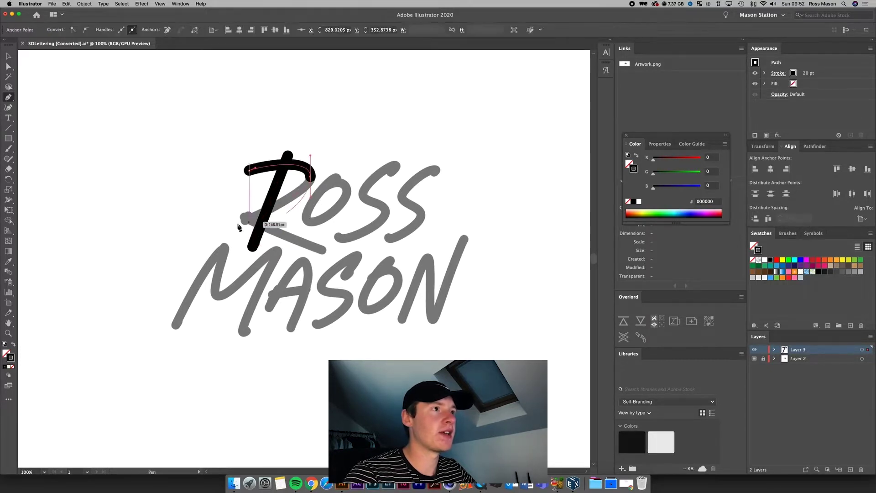
pyautogui.click(246, 218)
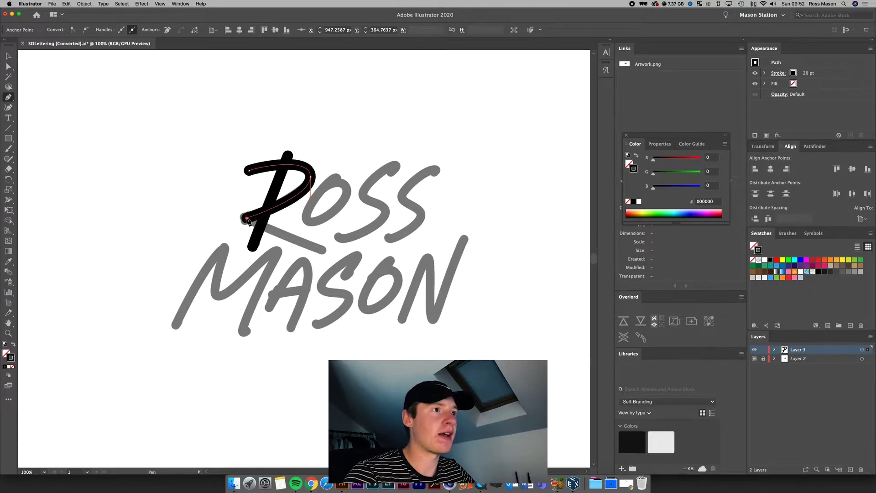
pyautogui.click(321, 250)
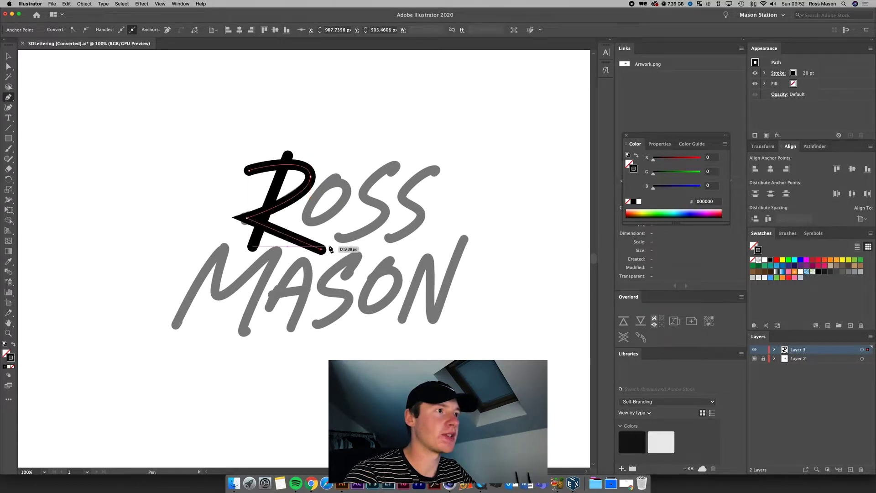
pyautogui.press('super+shift+a')
pyautogui.click(331, 182)
pyautogui.moveTo(312, 222); pyautogui.dragTo(323, 222)
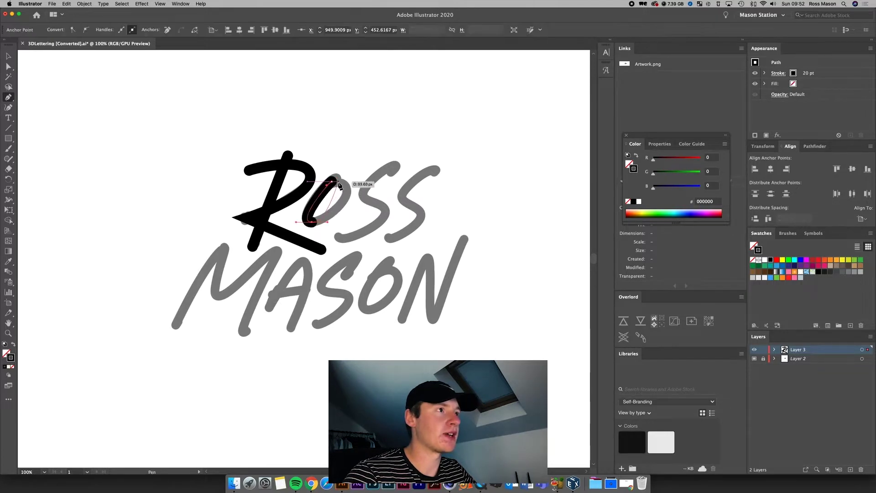
pyautogui.moveTo(331, 181); pyautogui.dragTo(356, 190)
pyautogui.press('super+shift+a')
pyautogui.click(390, 168)
pyautogui.moveTo(363, 194); pyautogui.dragTo(385, 220)
pyautogui.moveTo(338, 237); pyautogui.dragTo(322, 229)
pyautogui.press('super+shift+a')
pyautogui.click(436, 170)
pyautogui.moveTo(402, 196); pyautogui.dragTo(402, 205)
pyautogui.moveTo(421, 213); pyautogui.dragTo(421, 219)
pyautogui.click(389, 240)
pyautogui.press('super+shift+a')
pyautogui.hscroll(-3, 389, 241)
pyautogui.click(227, 319)
pyautogui.click(277, 239)
pyautogui.click(329, 244)
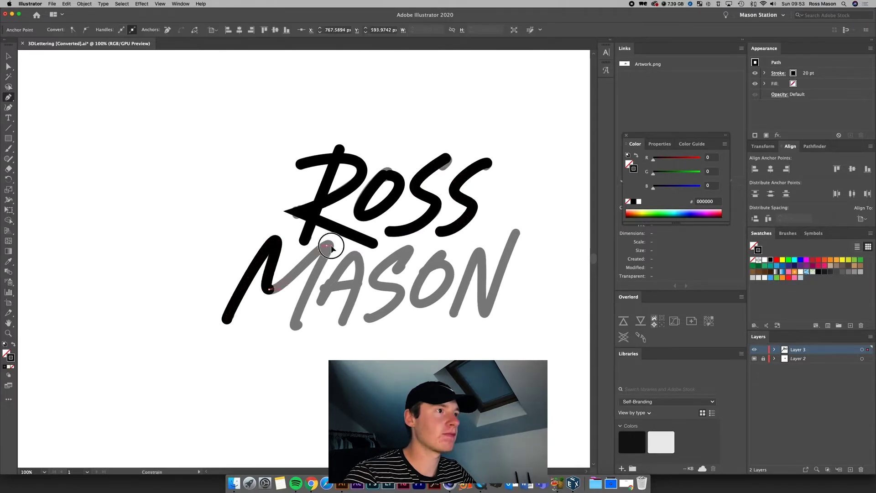
pyautogui.click(296, 325)
pyautogui.press('super+shift+a')
pyautogui.click(322, 300)
pyautogui.click(328, 244)
pyautogui.click(346, 321)
pyautogui.press('super+shift+a')
pyautogui.click(340, 288)
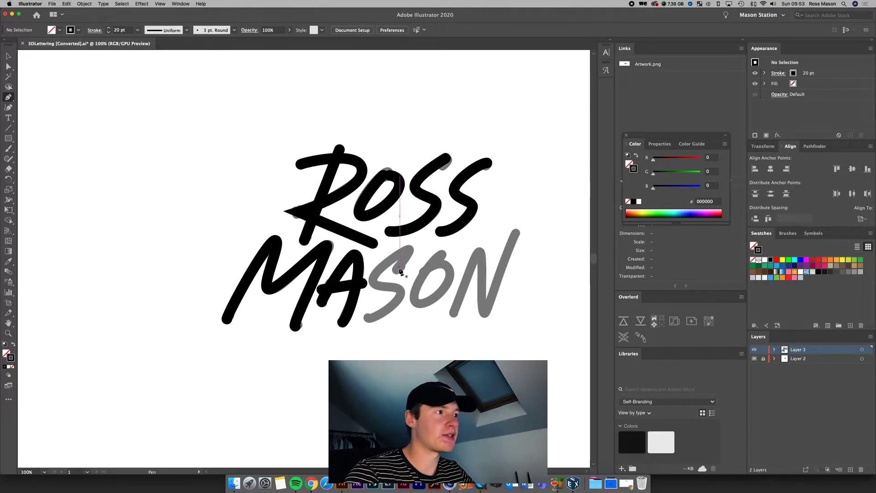
pyautogui.click(399, 269)
pyautogui.moveTo(400, 269); pyautogui.dragTo(409, 254)
pyautogui.click(405, 250)
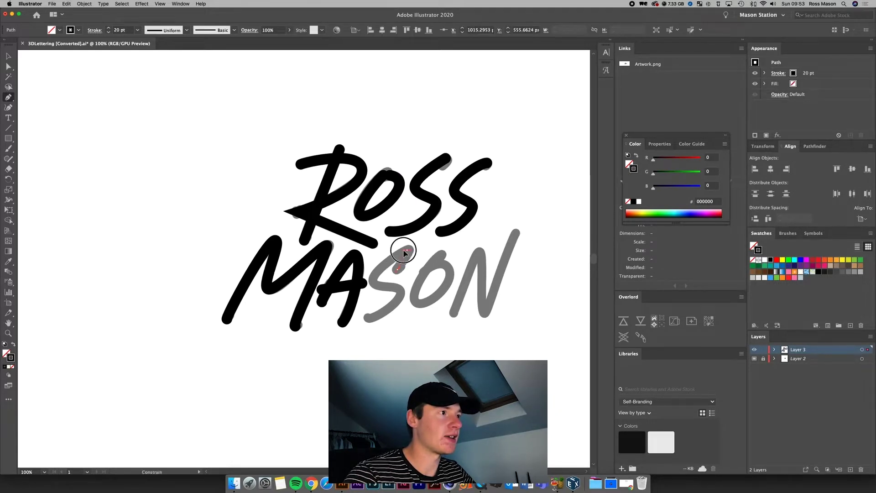
pyautogui.click(371, 291)
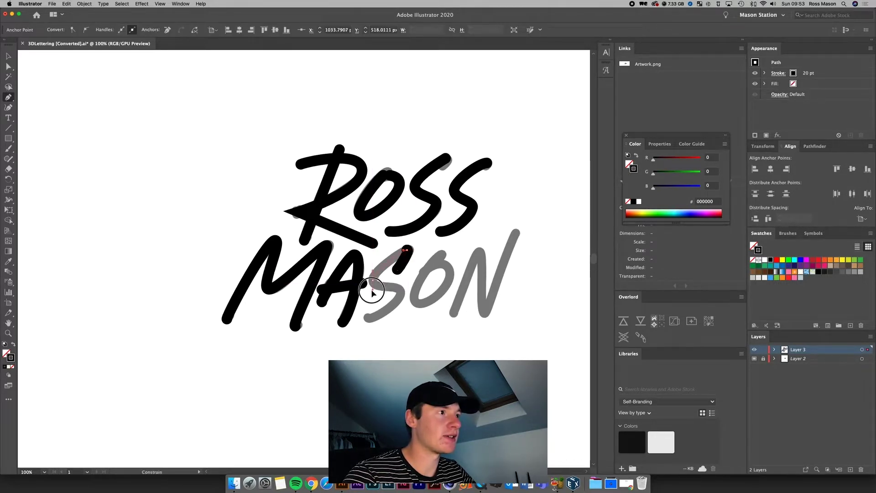
pyautogui.click(400, 295)
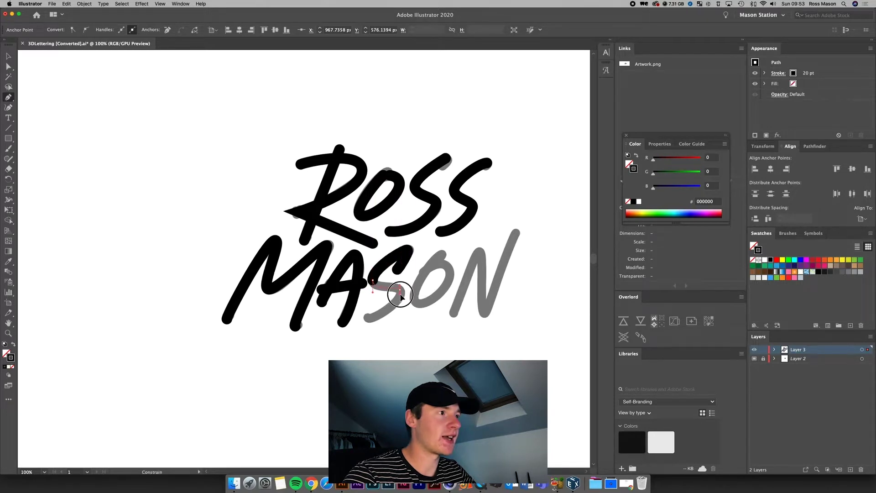
pyautogui.click(368, 318)
pyautogui.moveTo(366, 319); pyautogui.dragTo(352, 318)
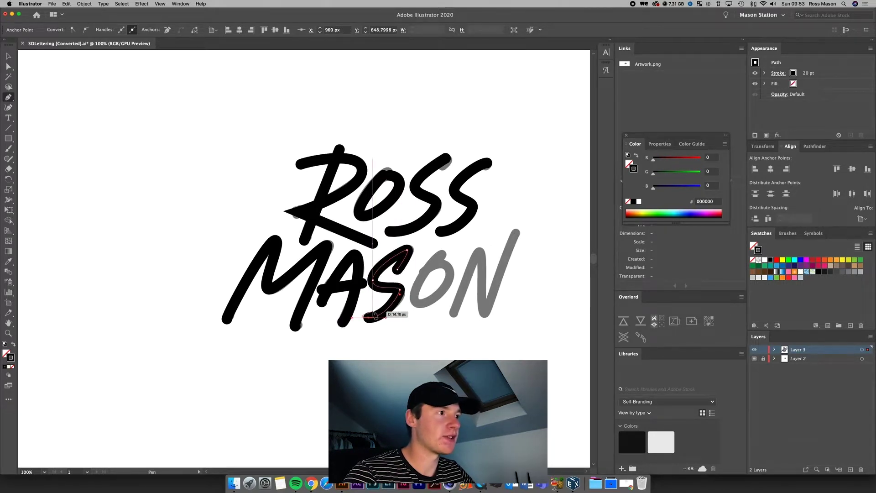
pyautogui.keyDown('super'); pyautogui.click(402, 351); pyautogui.keyUp('super')
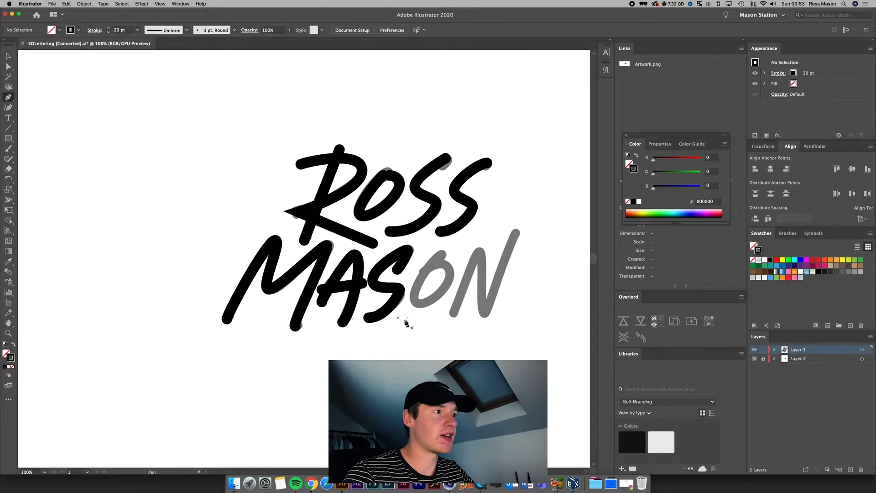
pyautogui.click(440, 257)
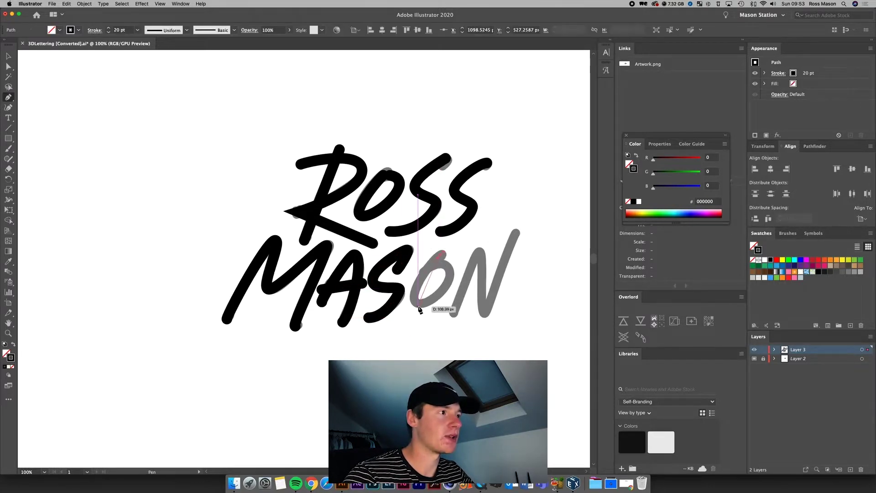
pyautogui.moveTo(420, 307); pyautogui.dragTo(443, 300)
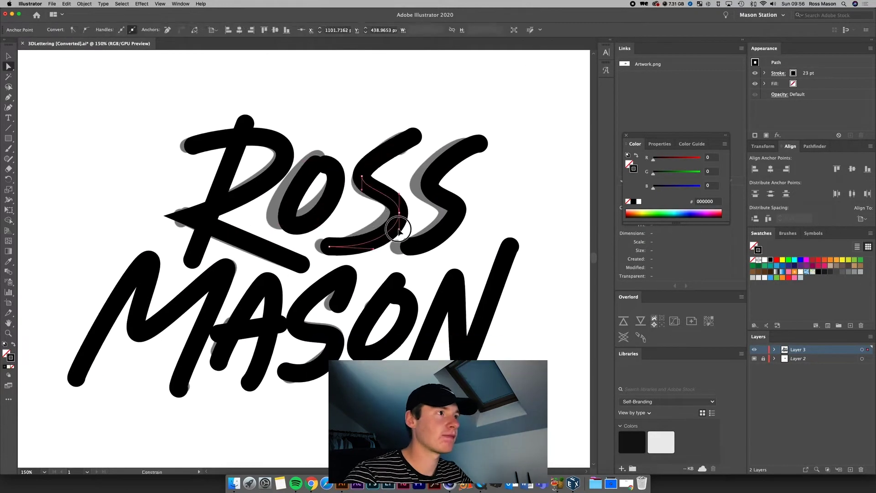
# Step: Touch up the traced S and O strokes with the Selection tool, checking at different zoom levels
pyautogui.click(469, 139)
pyautogui.press('super+minus')
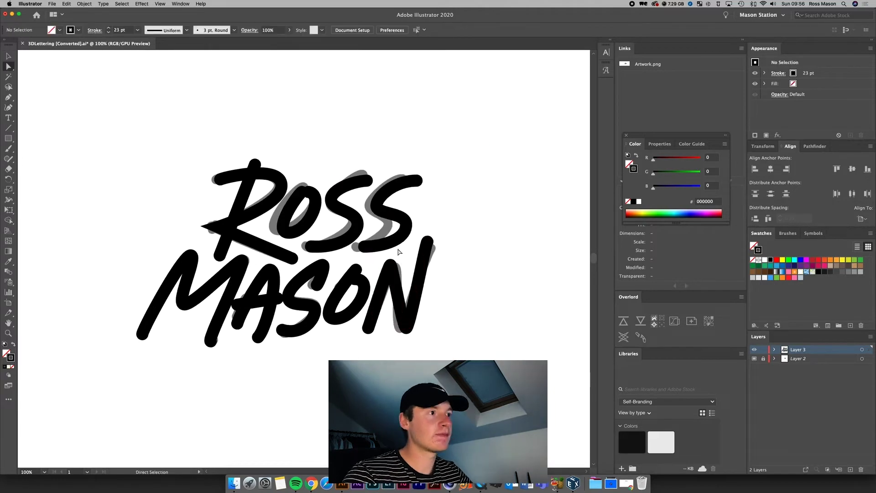
pyautogui.press('v')
pyautogui.click(365, 317)
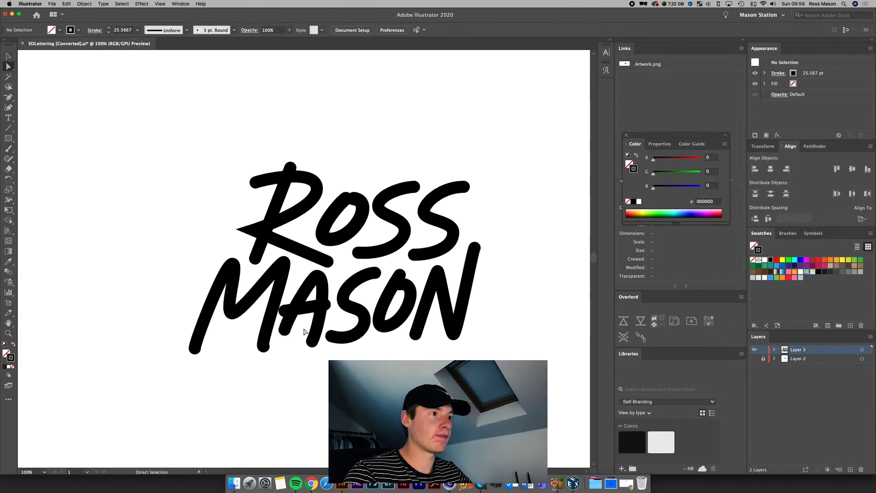
pyautogui.click(364, 195)
pyautogui.click(372, 211)
pyautogui.press('v')
pyautogui.click(480, 279)
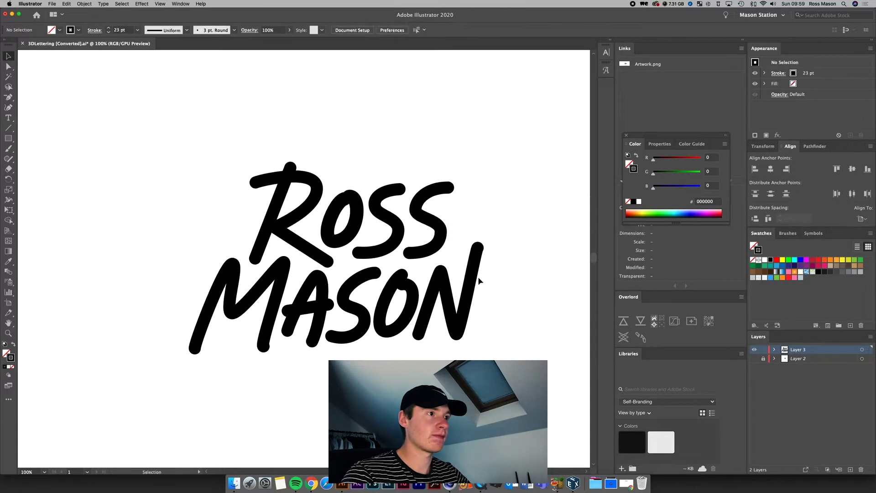
pyautogui.press('super+minus')
pyautogui.click(391, 231)
pyautogui.press('super+minus')
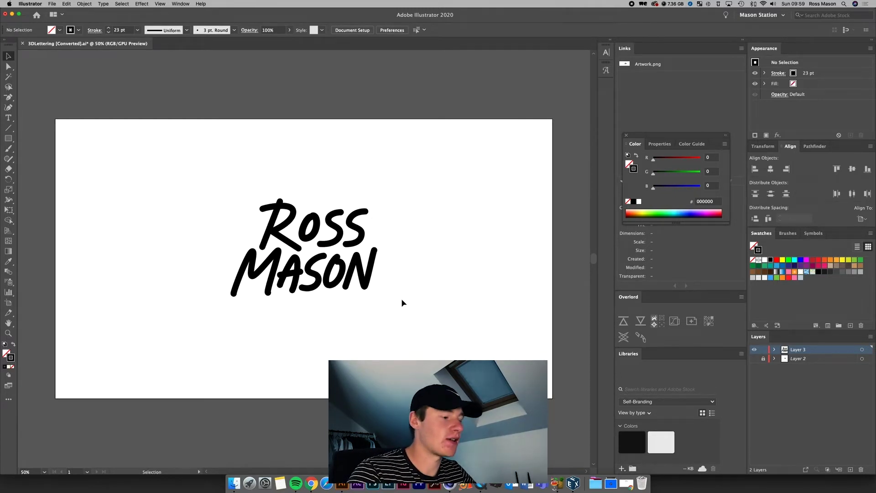
pyautogui.press('super+plus')
pyautogui.press('super+plus')
pyautogui.press('super+plus')
pyautogui.press('super+minus')
pyautogui.press('super+minus')
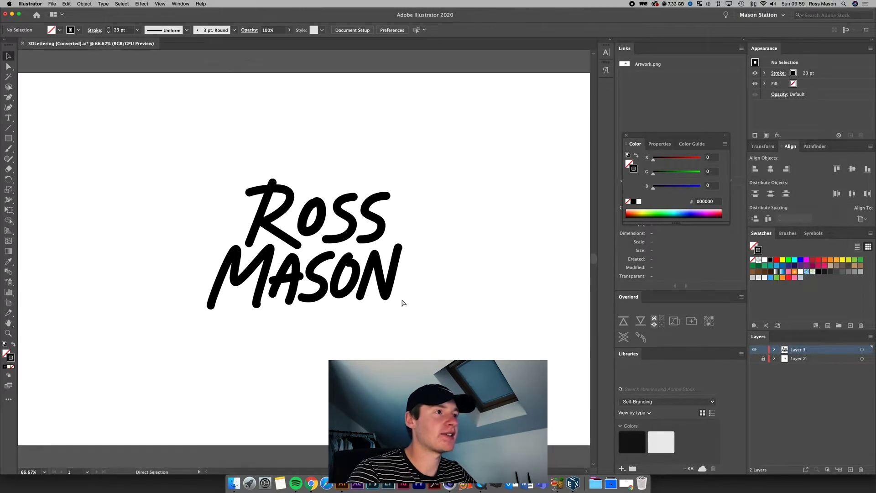
pyautogui.press('super+plus')
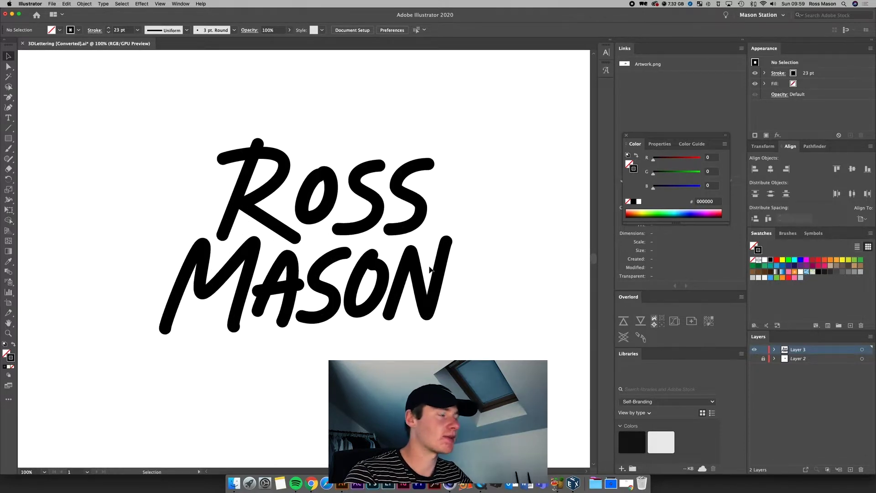
# Step: Check and delete template Layer 2, then zoom out and deselect the lettering
pyautogui.click(799, 359)
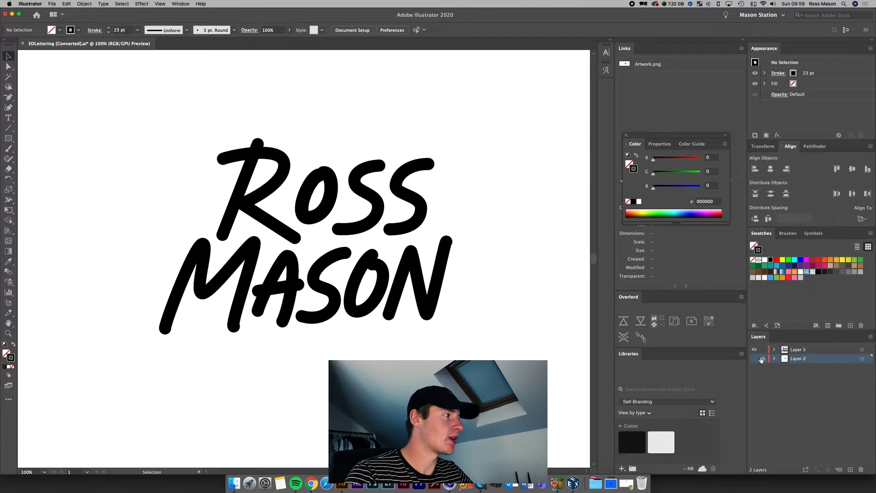
pyautogui.click(755, 359)
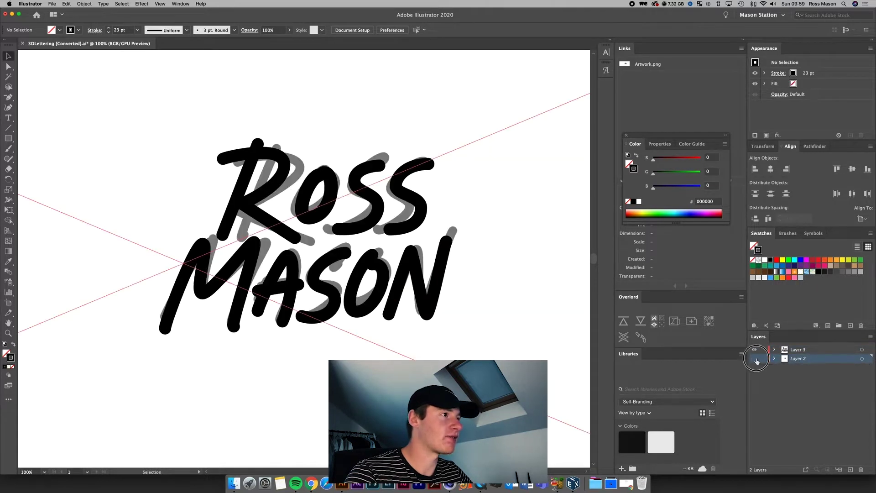
pyautogui.click(755, 360)
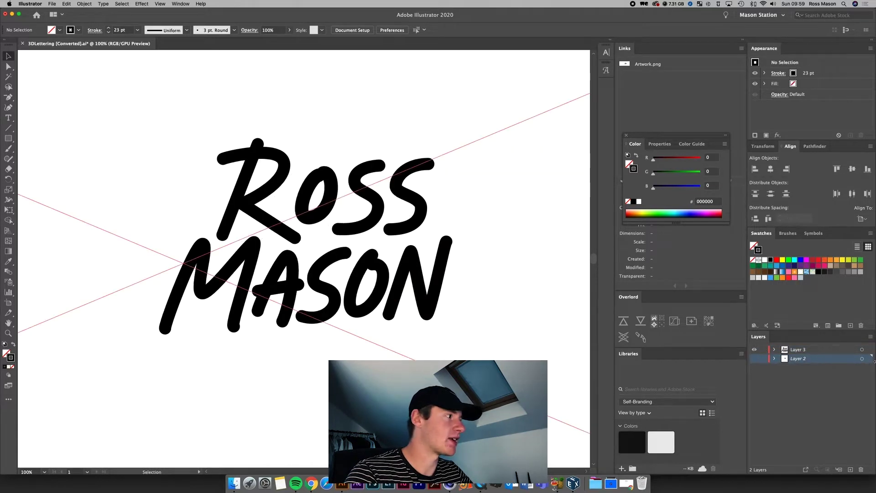
pyautogui.click(860, 470)
pyautogui.click(509, 256)
pyautogui.moveTo(504, 347); pyautogui.dragTo(156, 139)
pyautogui.press('super+minus')
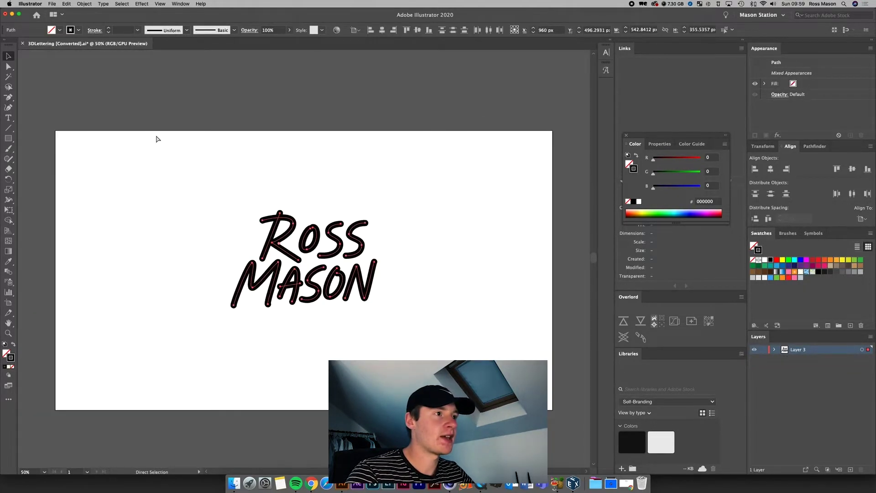
pyautogui.click(155, 136)
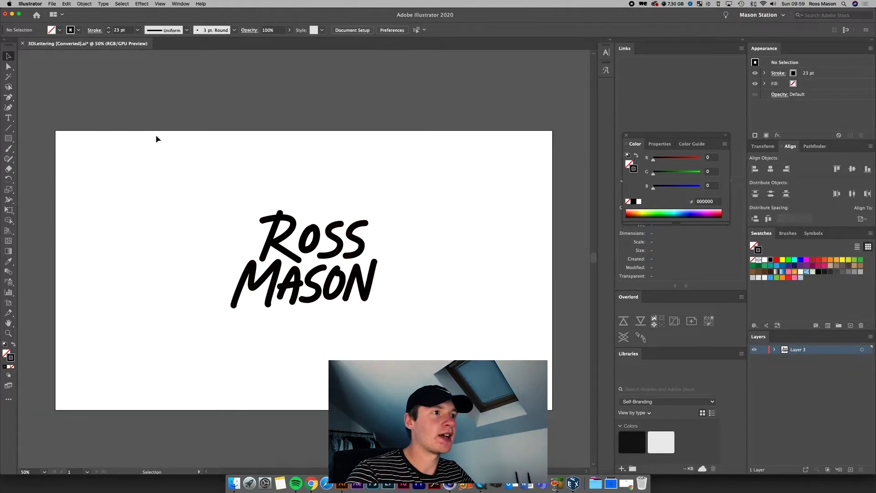
# Step: Save As 3DLettering.ai, replacing the existing file
pyautogui.click(59, 2)
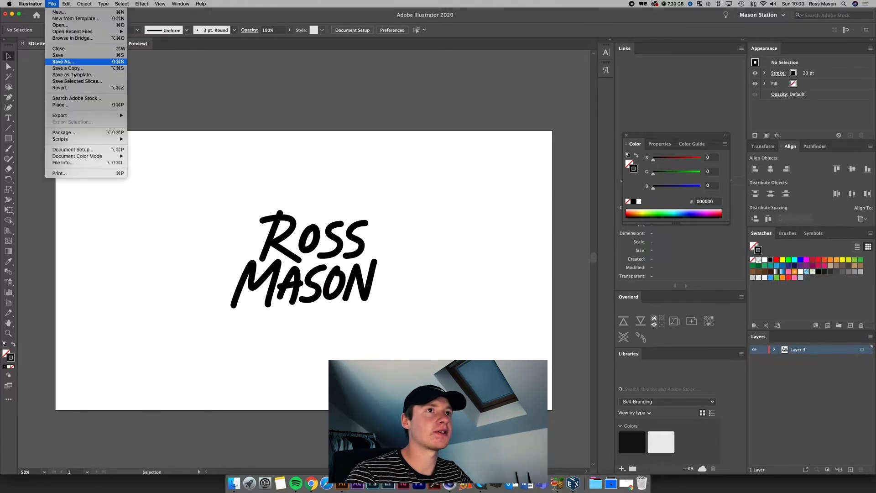
pyautogui.click(64, 64)
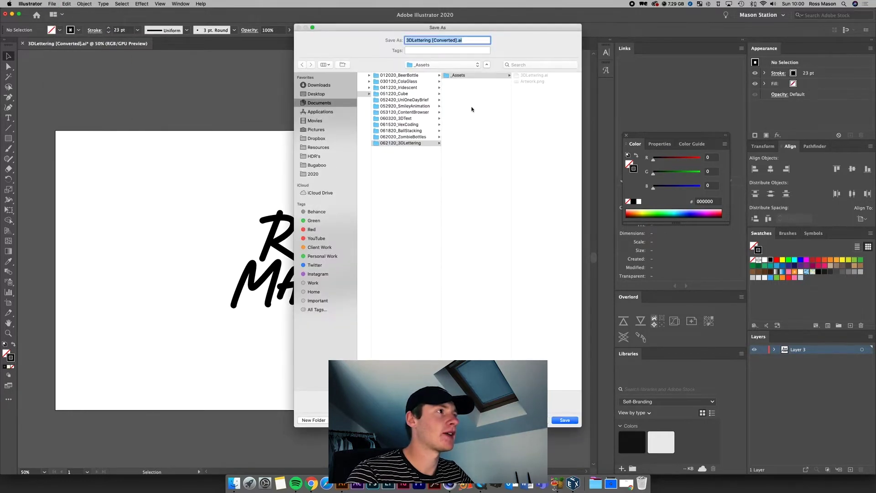
pyautogui.click(533, 76)
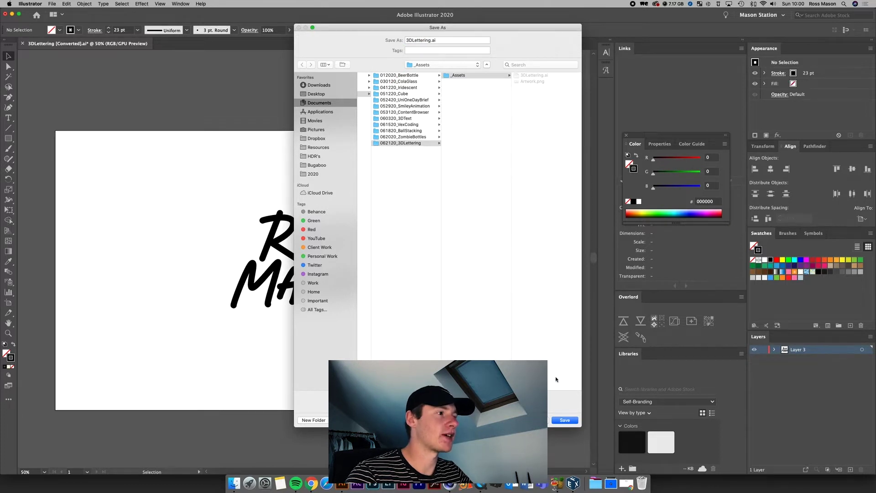
pyautogui.click(564, 421)
pyautogui.click(485, 72)
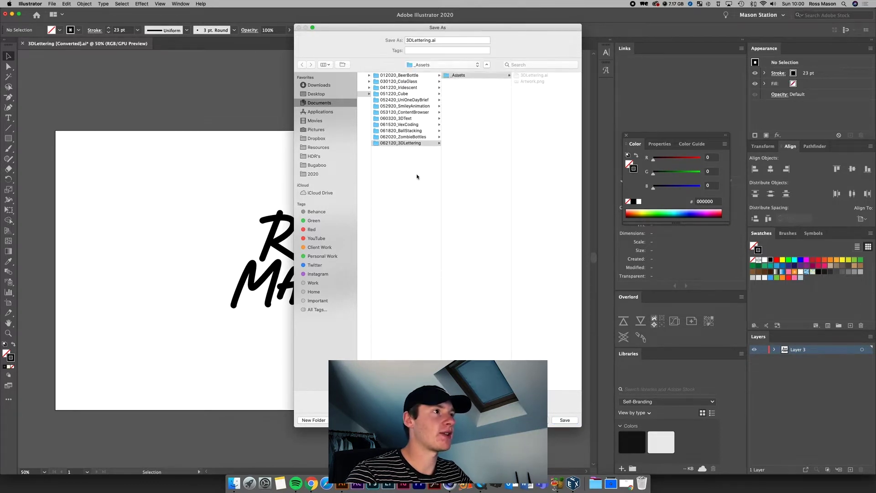
# Step: Set the save version to Illustrator 8, accept the legacy warning, and switch to Cinema 4D
pyautogui.click(404, 194)
pyautogui.click(408, 194)
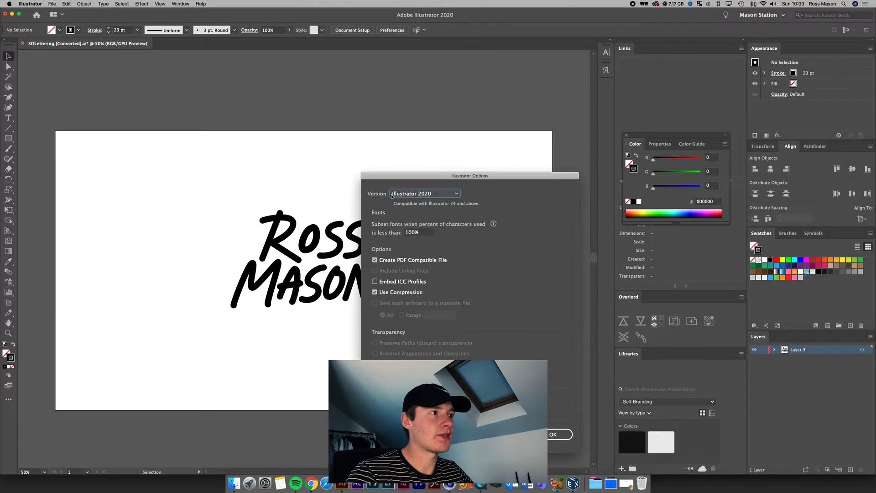
pyautogui.click(404, 196)
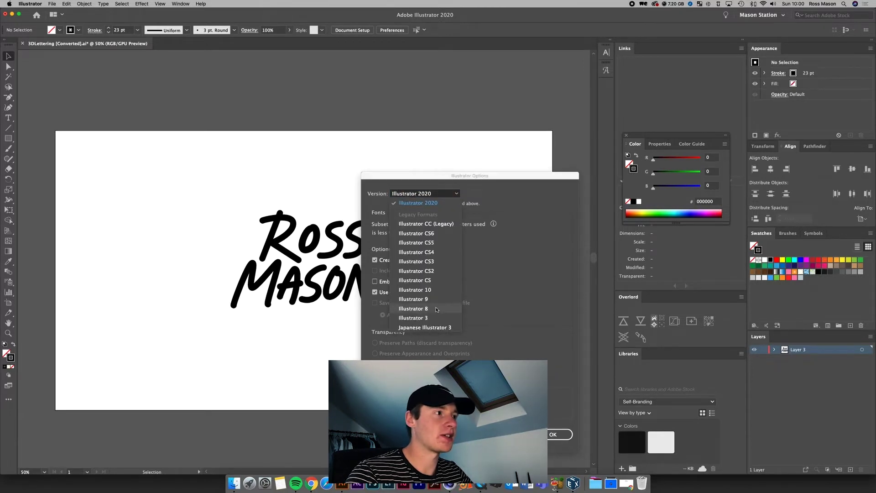
pyautogui.click(426, 310)
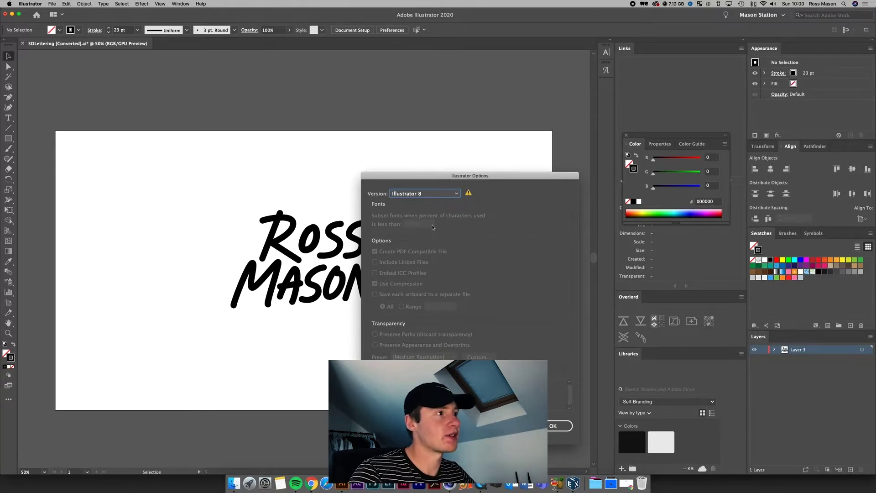
pyautogui.moveTo(425, 183); pyautogui.dragTo(413, 150)
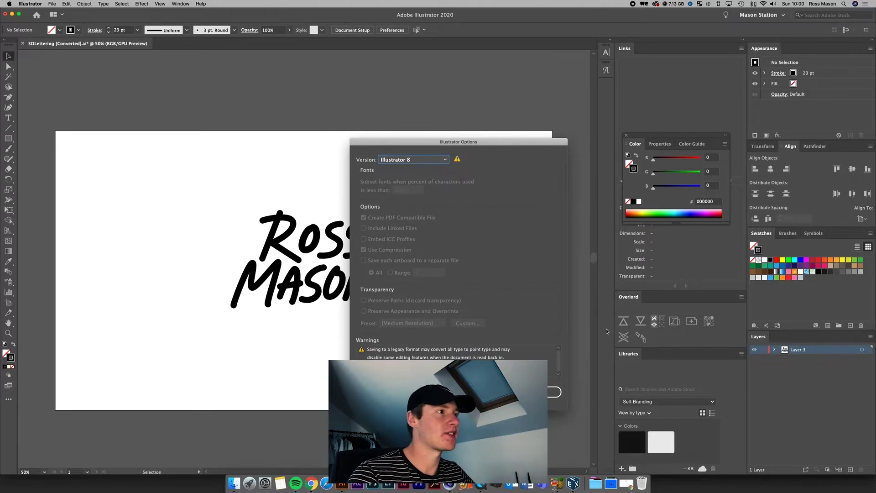
pyautogui.press('Return')
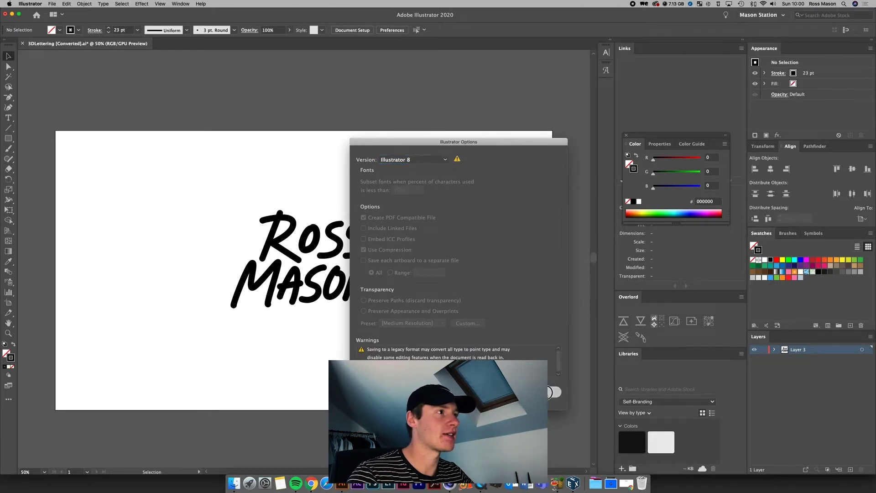
pyautogui.click(520, 257)
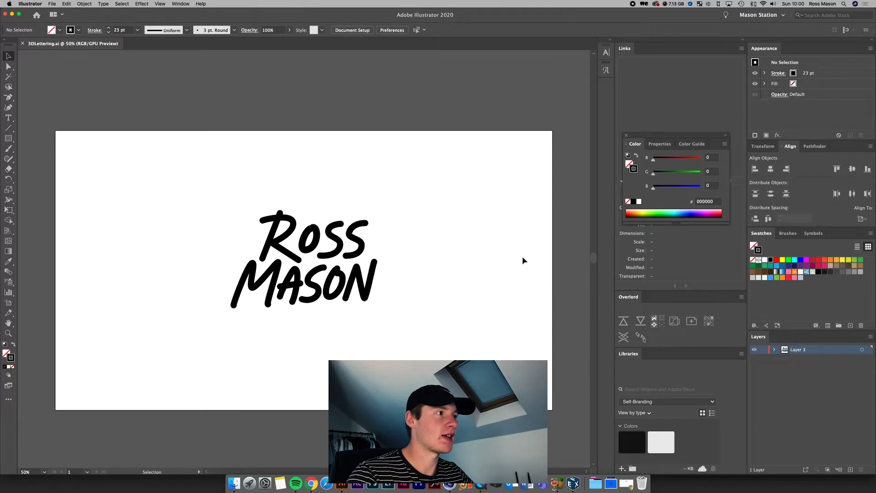
pyautogui.click(448, 484)
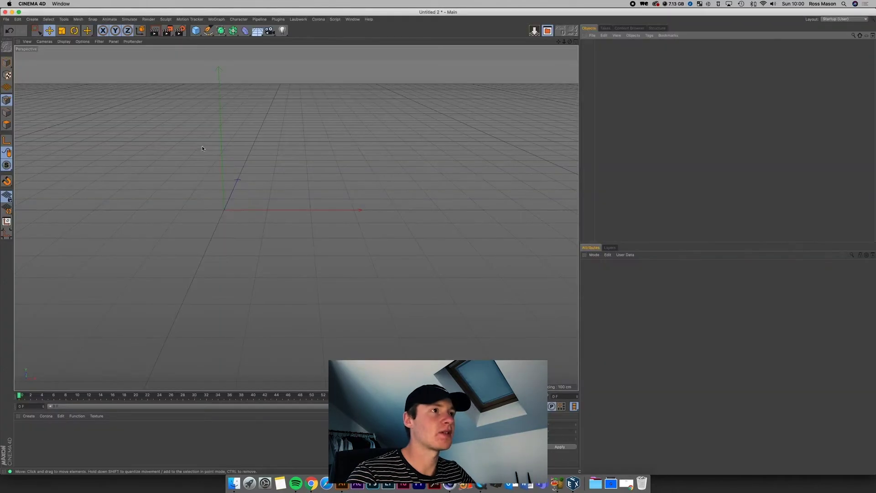
# Step: Open 3DLettering.ai from Videos/2020/062120_3DLettering/_Assets, accepting the default Illustrator import settings
pyautogui.click(5, 20)
pyautogui.click(18, 46)
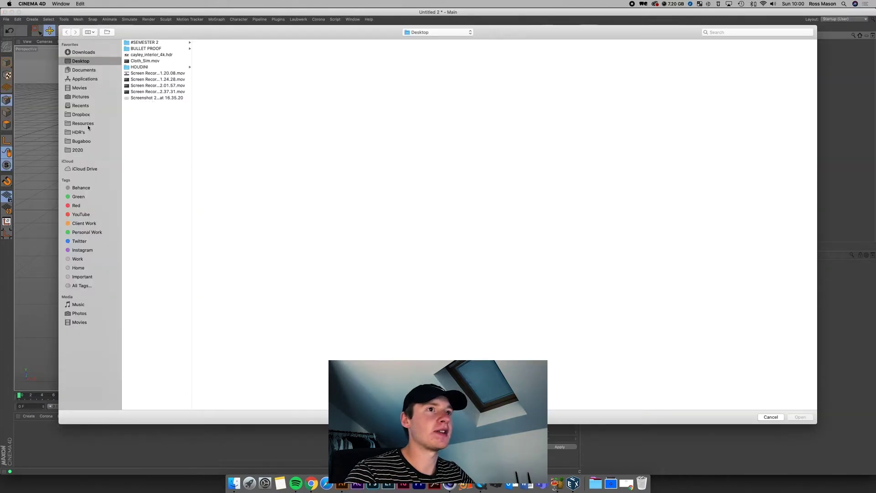
pyautogui.click(84, 214)
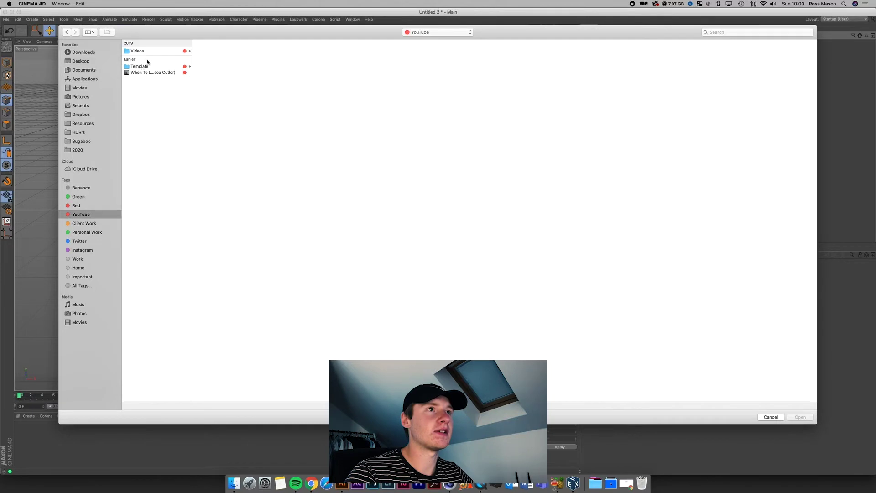
pyautogui.click(137, 51)
pyautogui.click(208, 69)
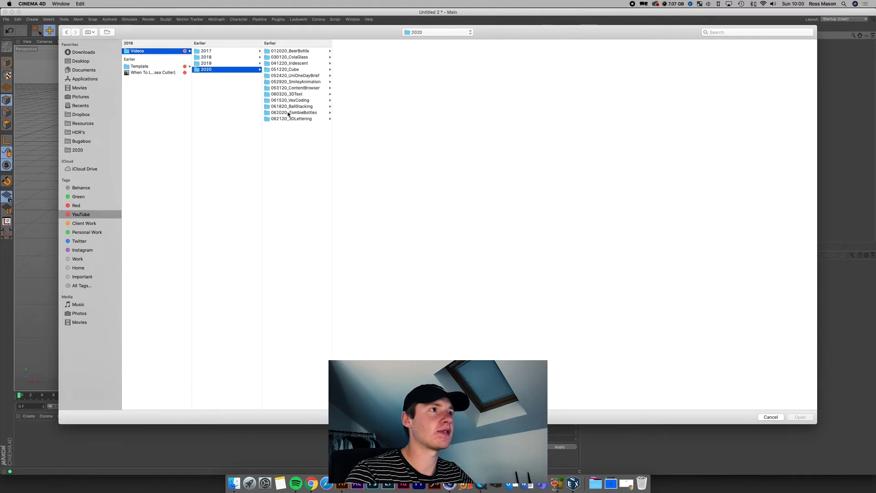
pyautogui.click(290, 118)
pyautogui.click(356, 51)
pyautogui.click(424, 51)
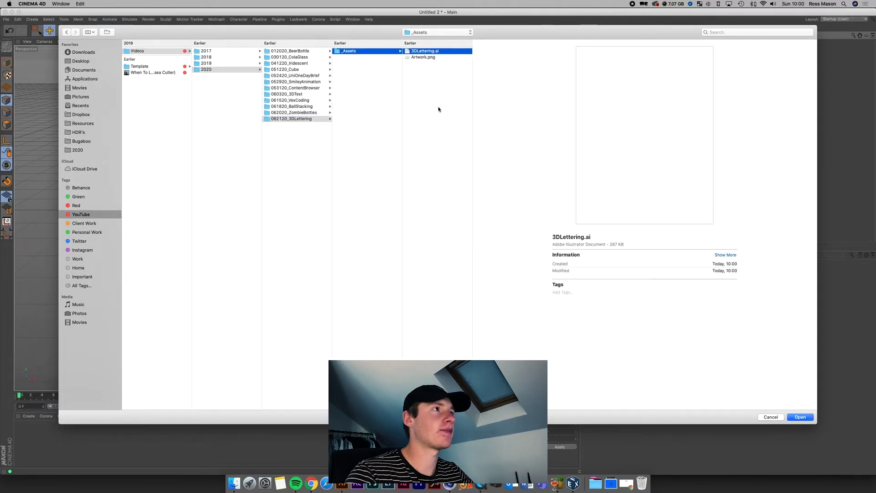
pyautogui.click(801, 417)
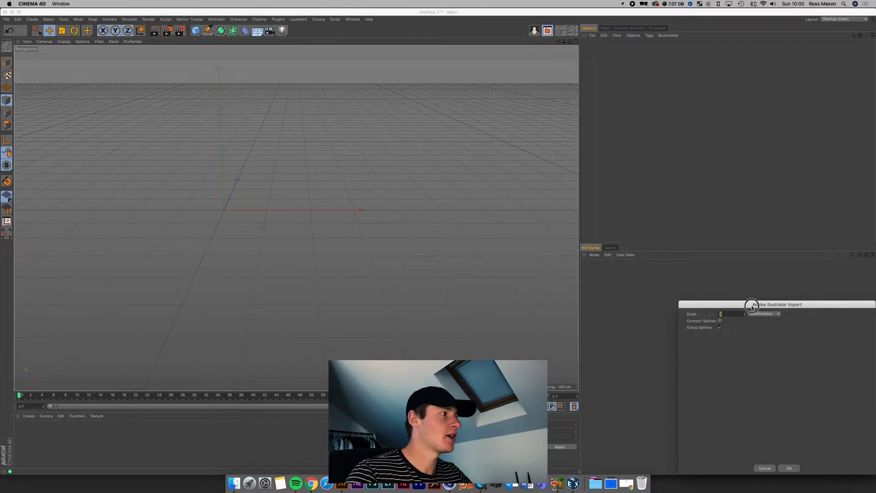
pyautogui.moveTo(752, 306); pyautogui.dragTo(234, 82)
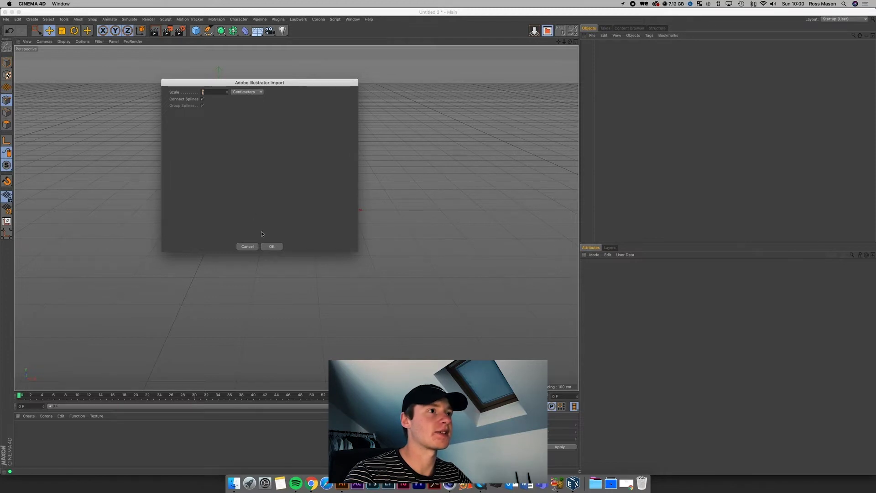
pyautogui.click(271, 247)
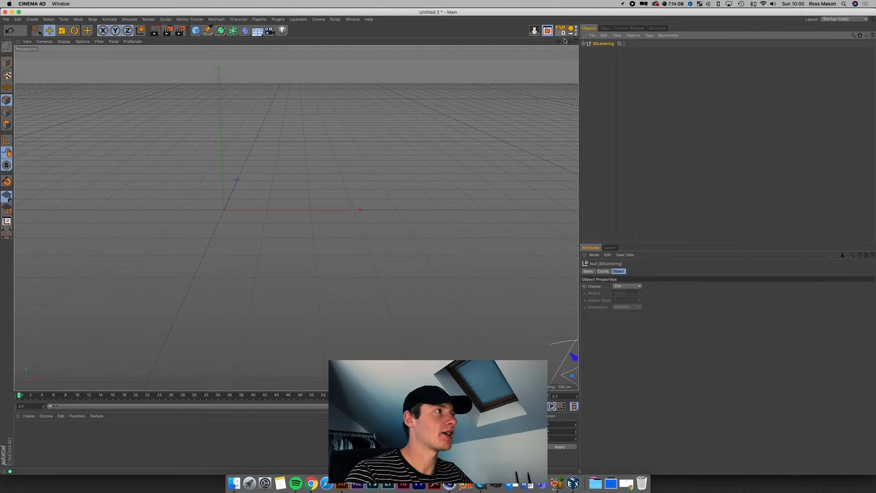
# Step: Reset the 3DLettering null's PSR to the origin and frame the lettering in the viewport
pyautogui.moveTo(563, 41); pyautogui.dragTo(504, 48)
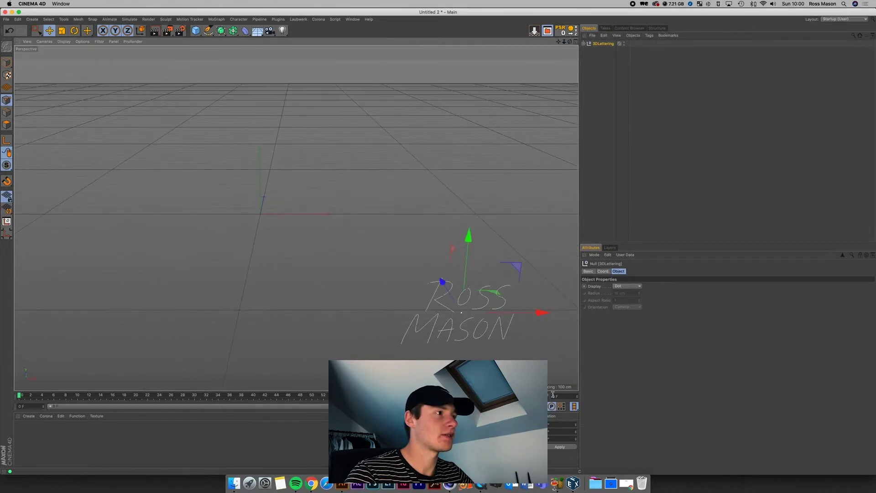
pyautogui.moveTo(523, 290); pyautogui.dragTo(321, 193)
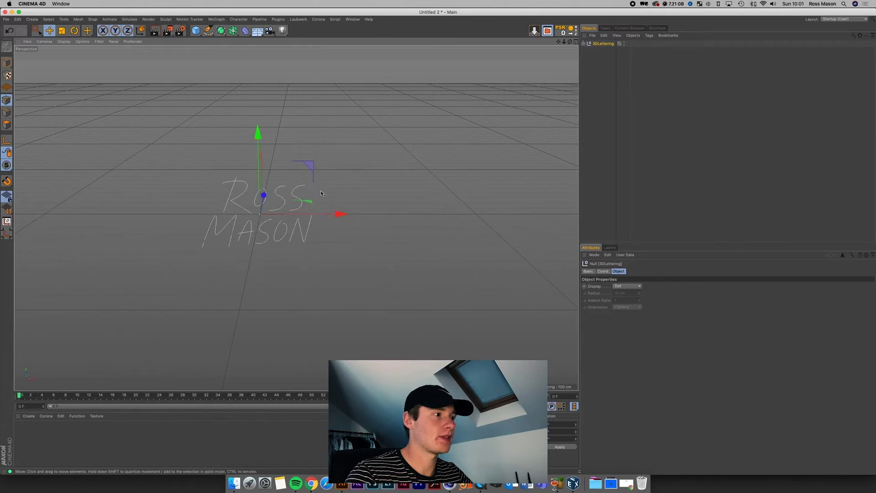
pyautogui.click(6, 62)
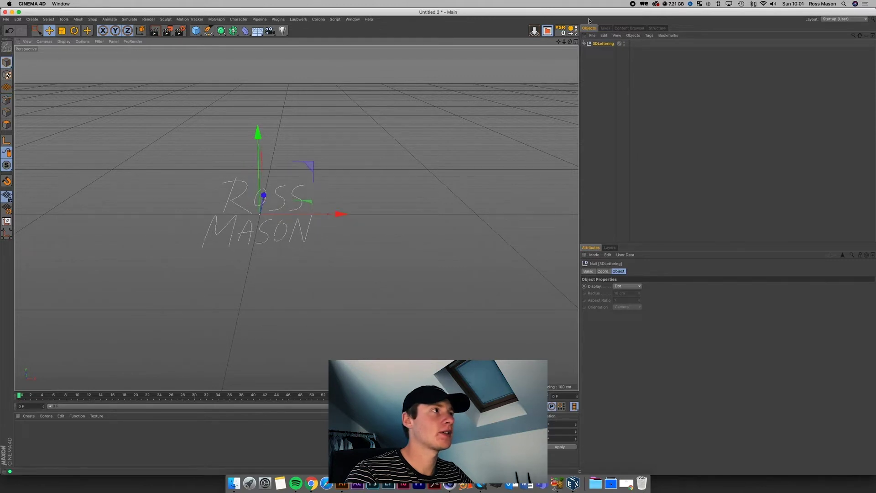
pyautogui.click(561, 30)
pyautogui.scroll(5, 296, 218)
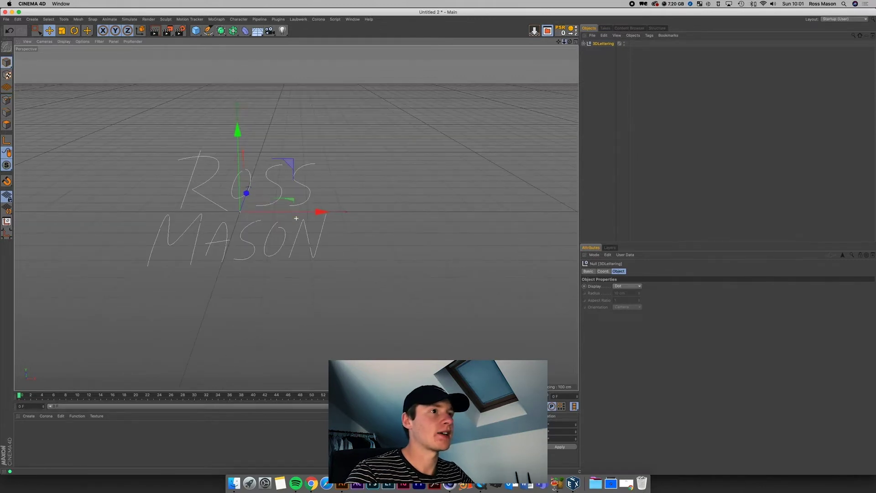
pyautogui.moveTo(561, 43); pyautogui.dragTo(339, 211)
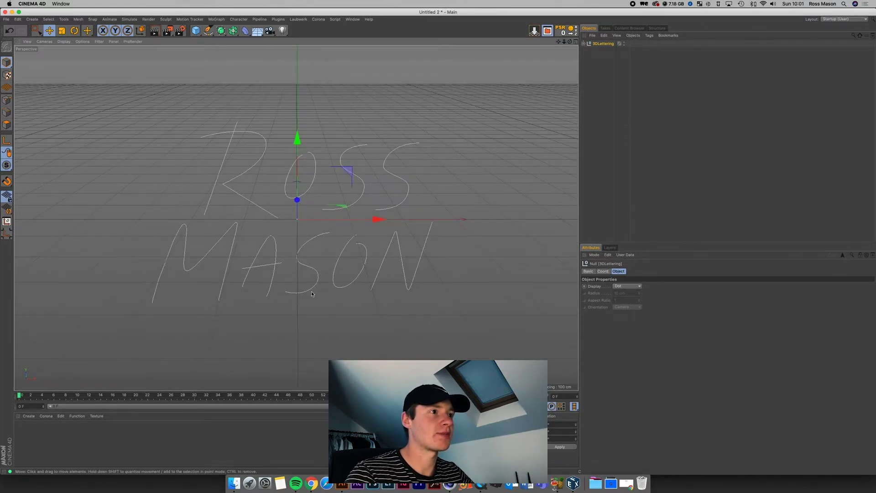
# Step: Compare against the lettering in Illustrator, then return to Cinema 4D
pyautogui.click(342, 483)
pyautogui.moveTo(403, 326); pyautogui.dragTo(200, 187)
pyautogui.click(200, 188)
pyautogui.click(449, 482)
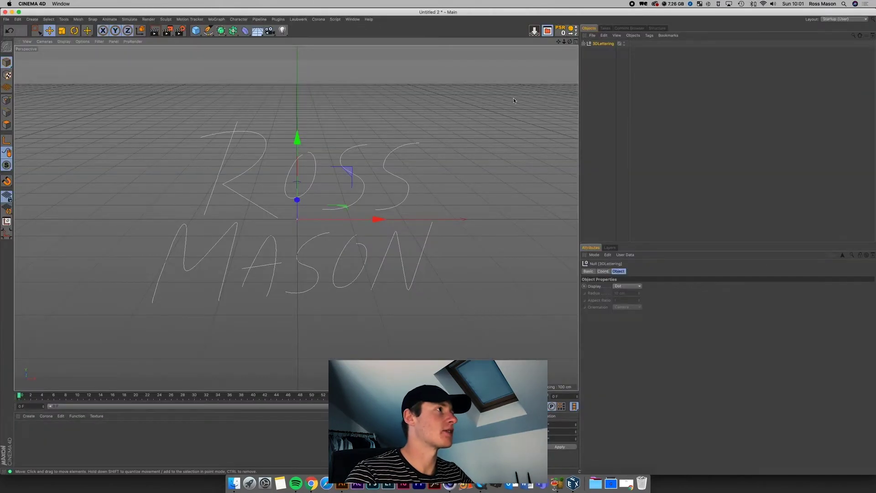
# Step: Review Paths 1–11 under 3DLettering, then drag Path 1 out to the top level
pyautogui.click(583, 44)
pyautogui.click(600, 50)
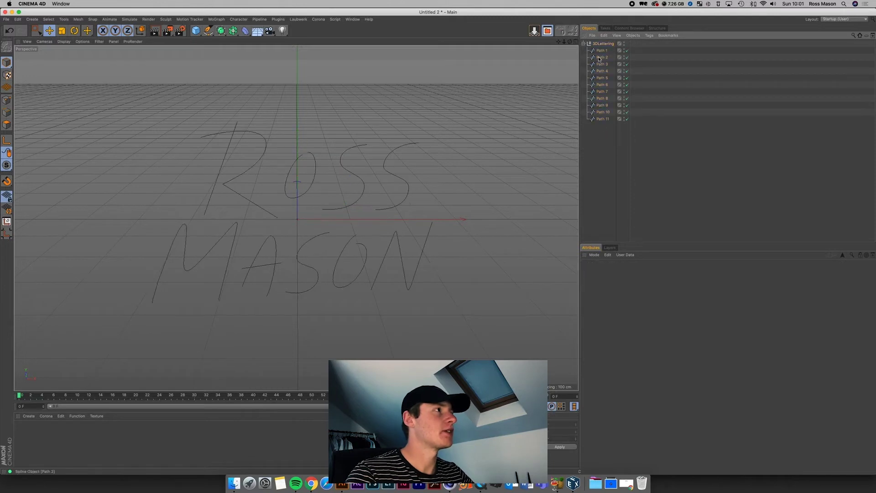
pyautogui.press('Down')
pyautogui.press('Down')
pyautogui.press('Down')
pyautogui.press('Down')
pyautogui.press('Down')
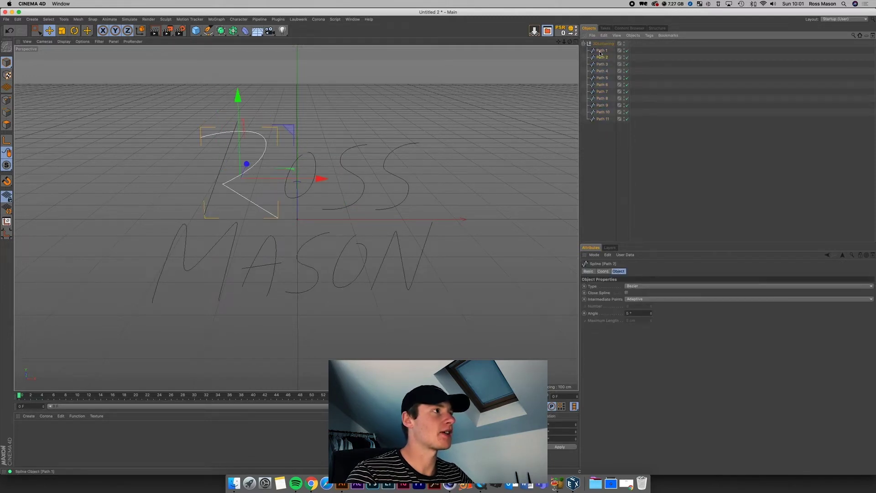
pyautogui.press('Down')
pyautogui.press('Down')
pyautogui.press('Down')
pyautogui.press('Down')
pyautogui.press('Down')
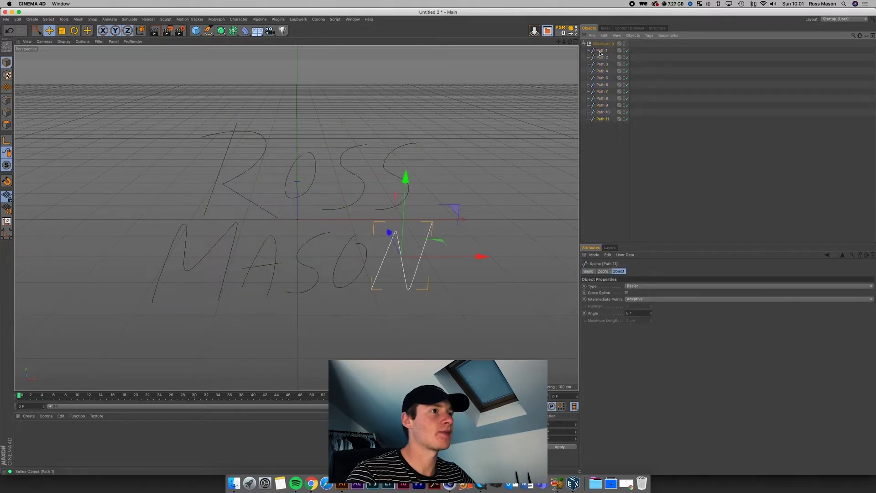
pyautogui.click(611, 155)
pyautogui.click(601, 51)
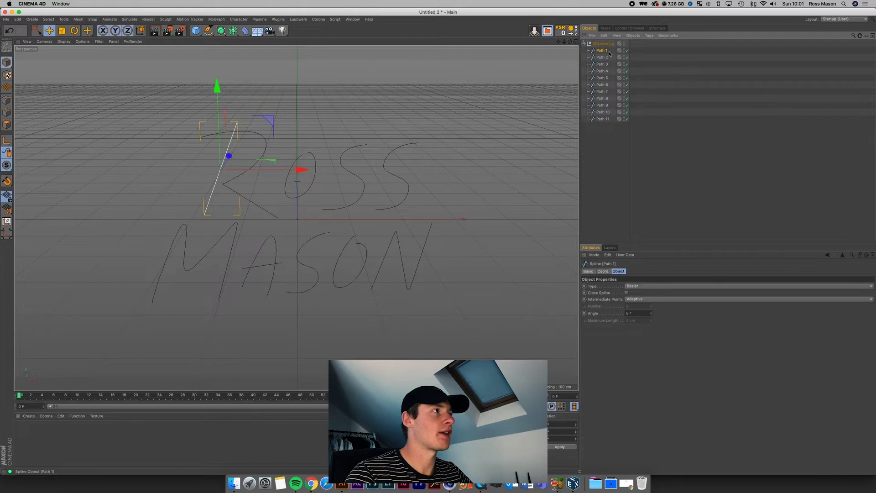
pyautogui.moveTo(601, 45); pyautogui.dragTo(599, 42)
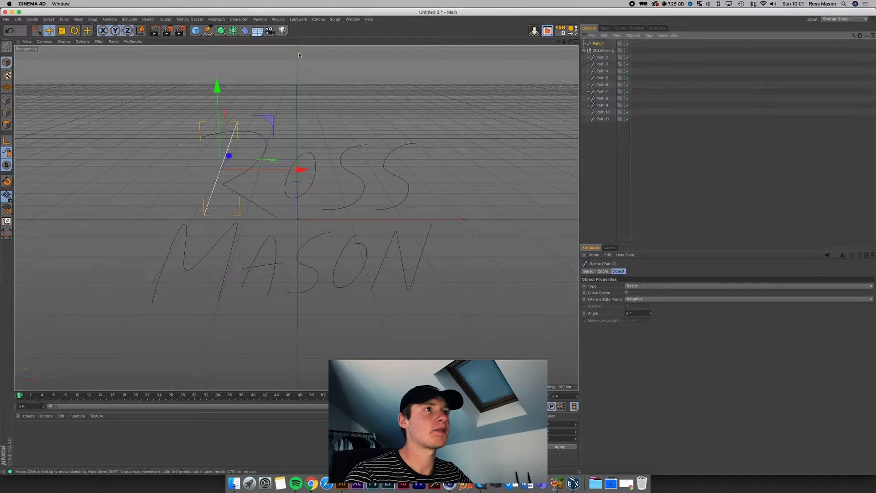
pyautogui.moveTo(222, 37)
pyautogui.mouseDown()
pyautogui.moveTo(241, 66)
pyautogui.moveTo(226, 61)
pyautogui.moveTo(227, 45)
pyautogui.mouseUp()
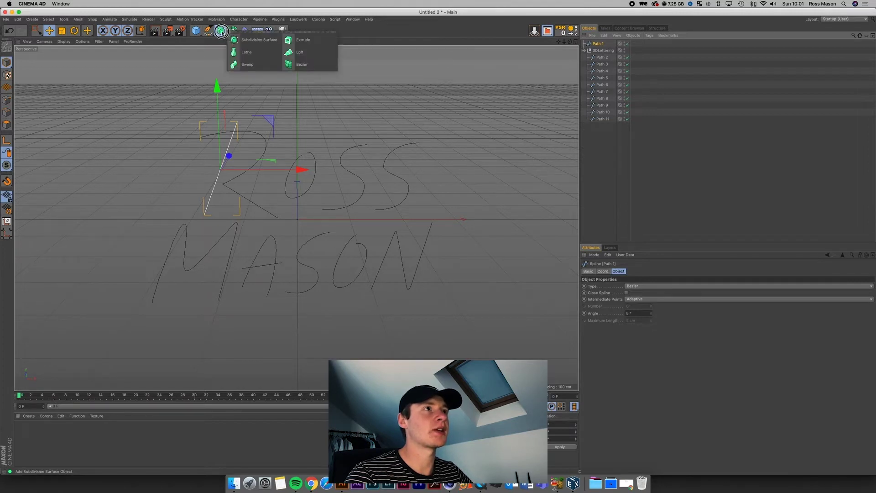
# Step: Add a Sweep generator, then a 200 cm Circle spline from the spline flyout
pyautogui.click(247, 64)
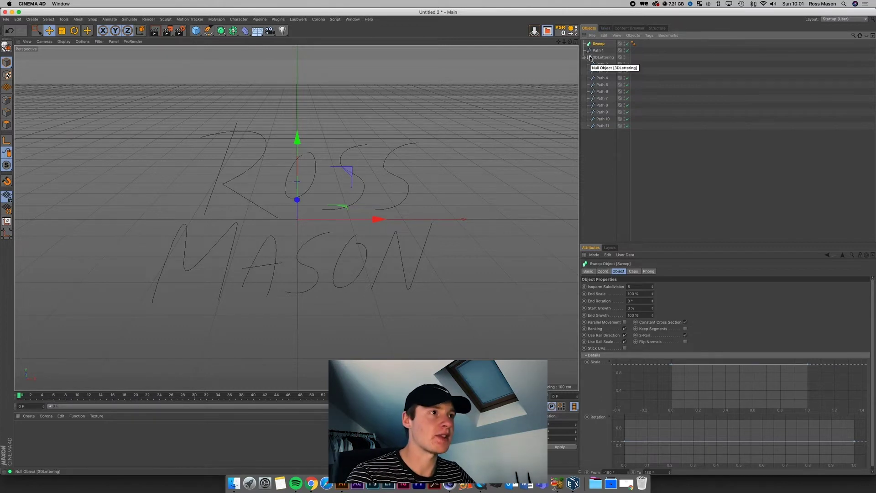
pyautogui.click(196, 31)
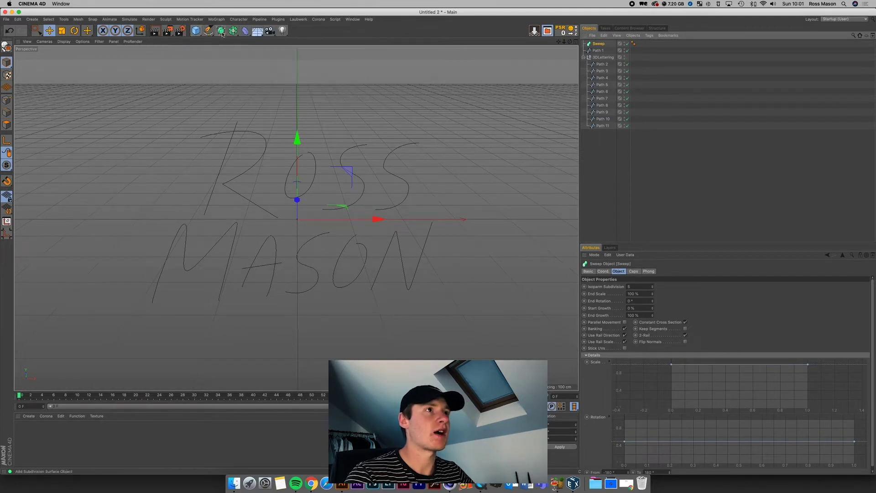
pyautogui.moveTo(210, 31); pyautogui.dragTo(276, 52)
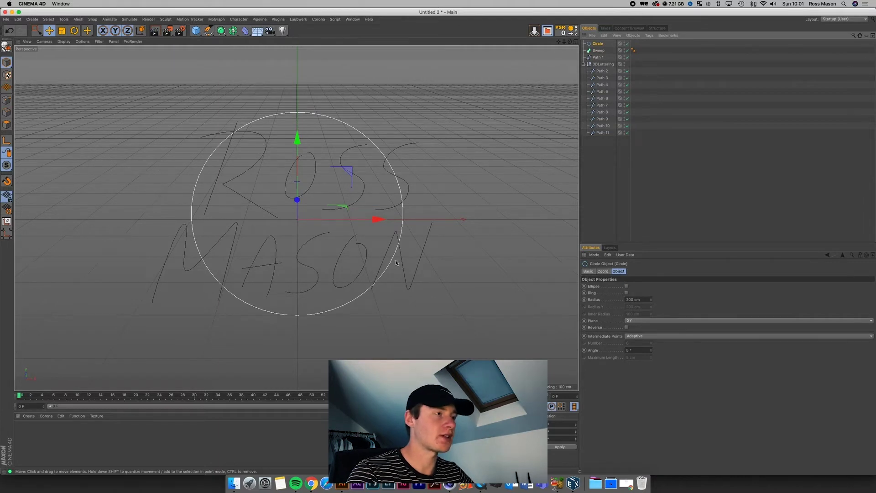
# Step: Set the Circle radius to 10 cm and nest Circle above Path 1 inside the Sweep
pyautogui.click(629, 299)
pyautogui.write('10')
pyautogui.press('Return')
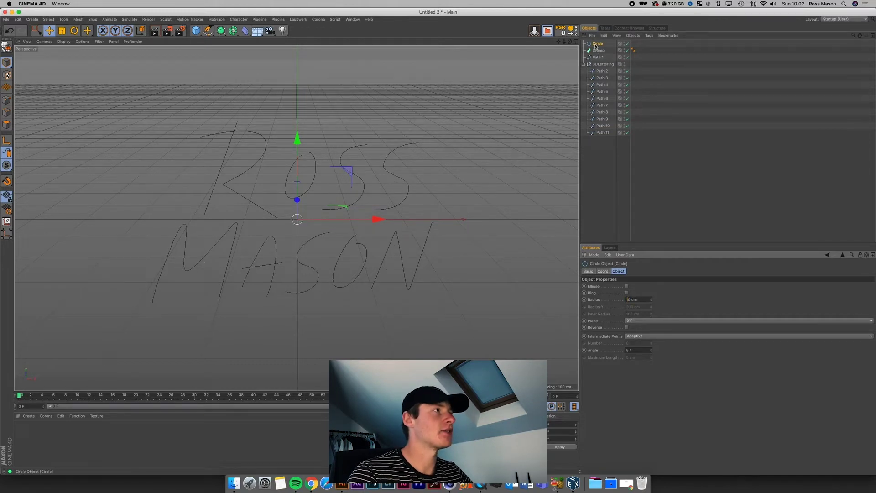
pyautogui.moveTo(596, 46); pyautogui.dragTo(600, 53)
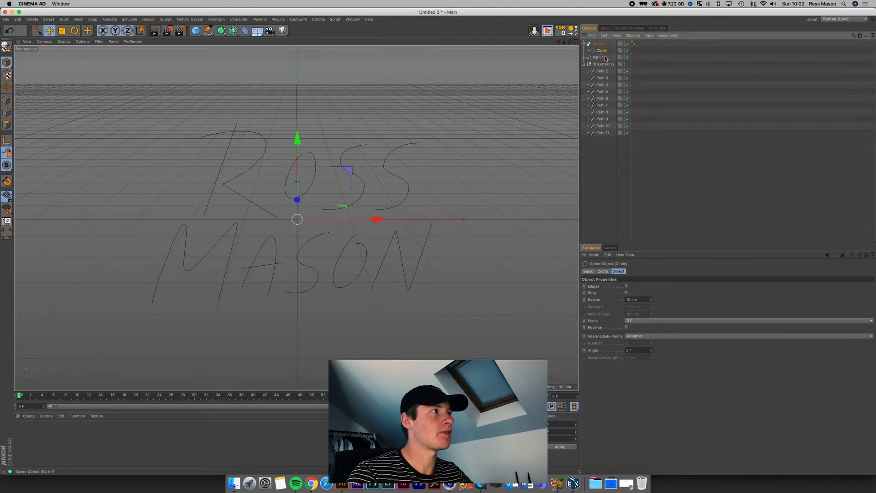
pyautogui.click(601, 58)
pyautogui.moveTo(602, 59); pyautogui.dragTo(600, 54)
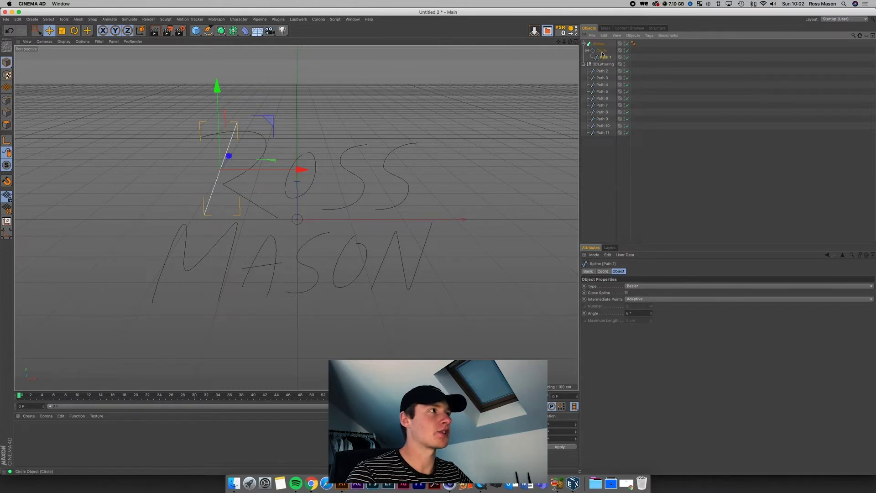
pyautogui.moveTo(602, 57); pyautogui.dragTo(600, 62)
# Step: Collapse the object hierarchy and verify Circle and Path 1 under the Sweep
pyautogui.click(583, 43)
pyautogui.click(583, 50)
pyautogui.click(583, 43)
pyautogui.click(594, 51)
pyautogui.click(600, 58)
pyautogui.click(622, 121)
# Step: Give the Sweep Fillet Caps at both start and end, and raise the start radius to 20 cm
pyautogui.keyDown('alt'); pyautogui.moveTo(294, 219); pyautogui.dragTo(295, 217); pyautogui.keyUp('alt')
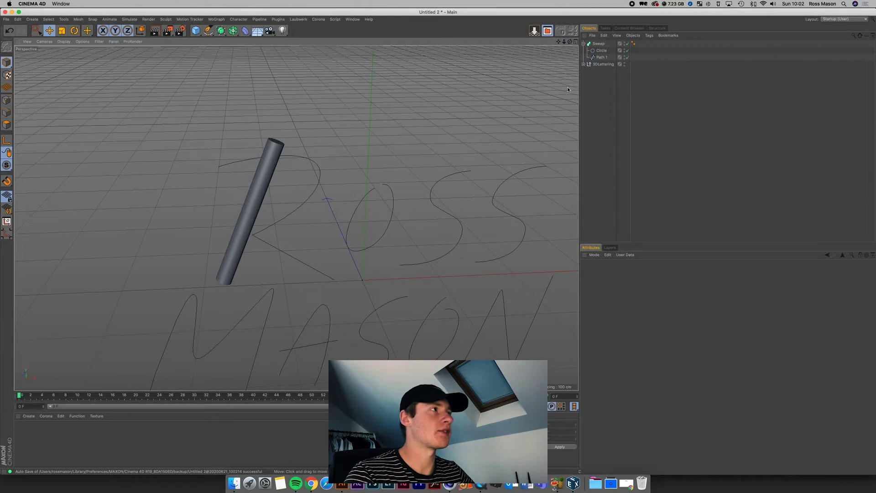
pyautogui.click(600, 44)
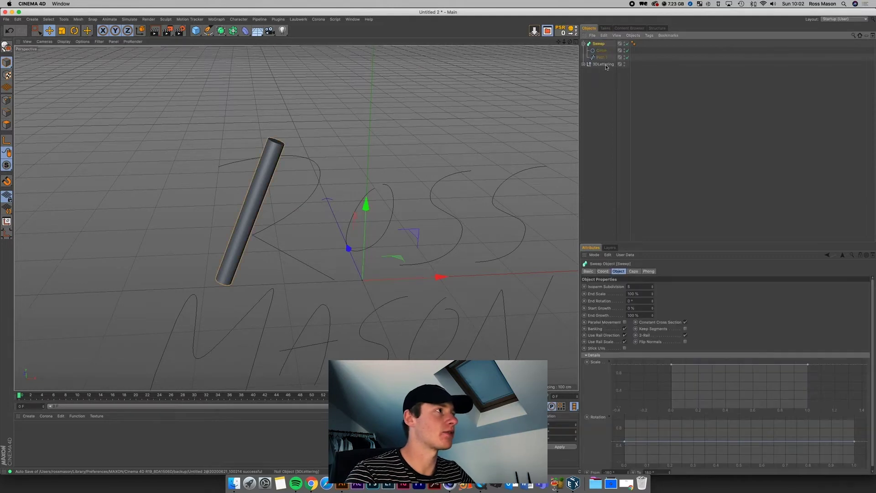
pyautogui.click(633, 272)
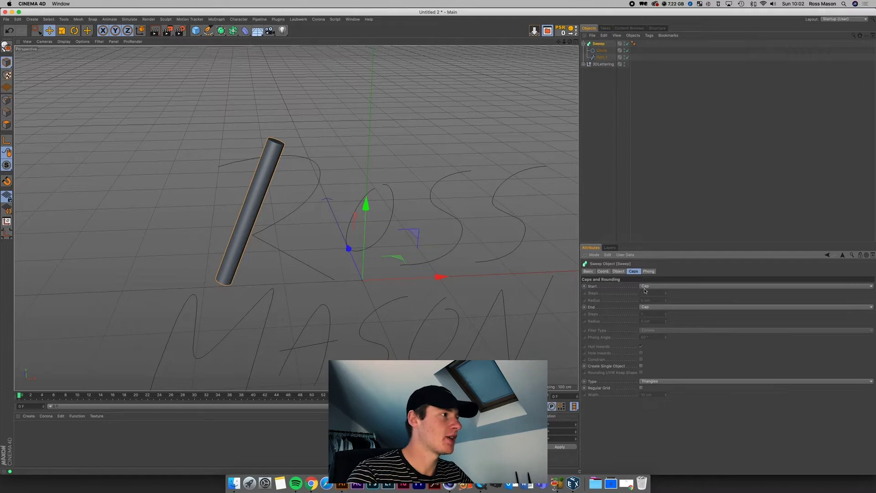
pyautogui.click(645, 287)
pyautogui.click(650, 315)
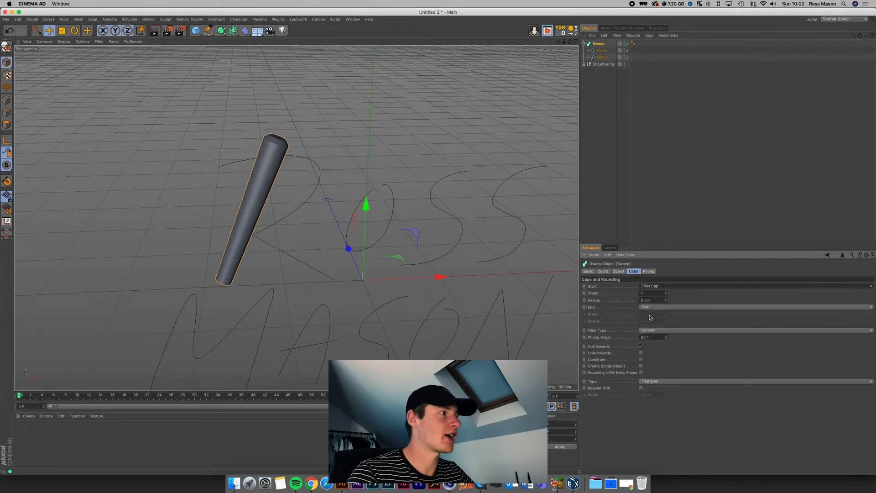
pyautogui.click(651, 308)
pyautogui.click(650, 335)
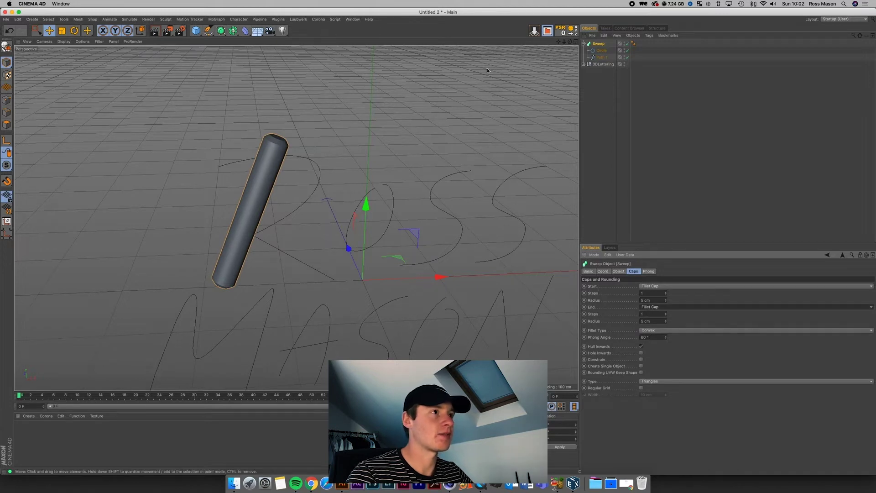
pyautogui.moveTo(558, 42)
pyautogui.mouseDown()
pyautogui.moveTo(567, 26)
pyautogui.moveTo(573, 42)
pyautogui.mouseUp()
pyautogui.moveTo(665, 298); pyautogui.dragTo(667, 318)
# Step: Set the end cap radius to 20 cm and show the viewport in Gouraud Shading (Lines)
pyautogui.click(648, 294)
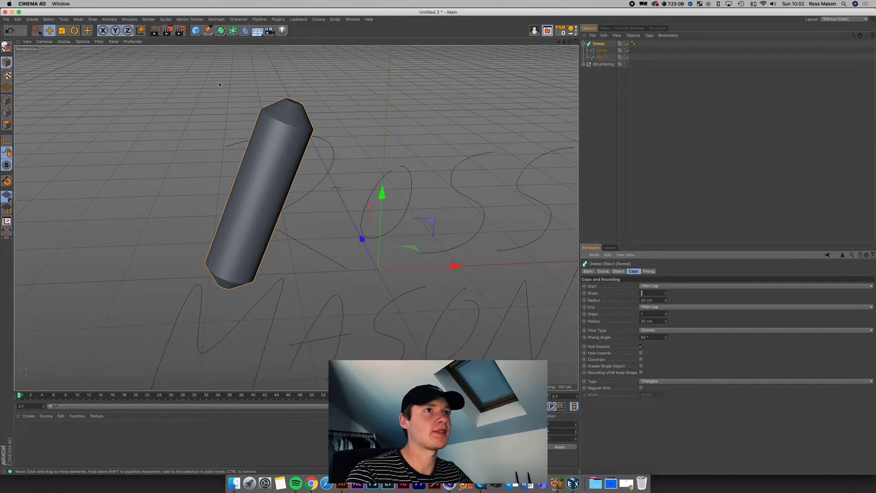
pyautogui.click(64, 42)
pyautogui.click(79, 55)
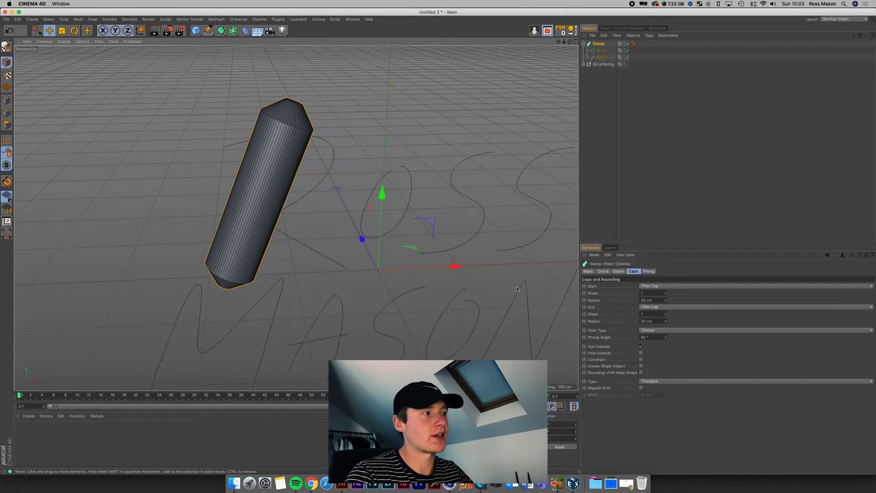
# Step: Raise the Steps of both the start and end fillet caps to 10
pyautogui.click(666, 292)
pyautogui.click(666, 292)
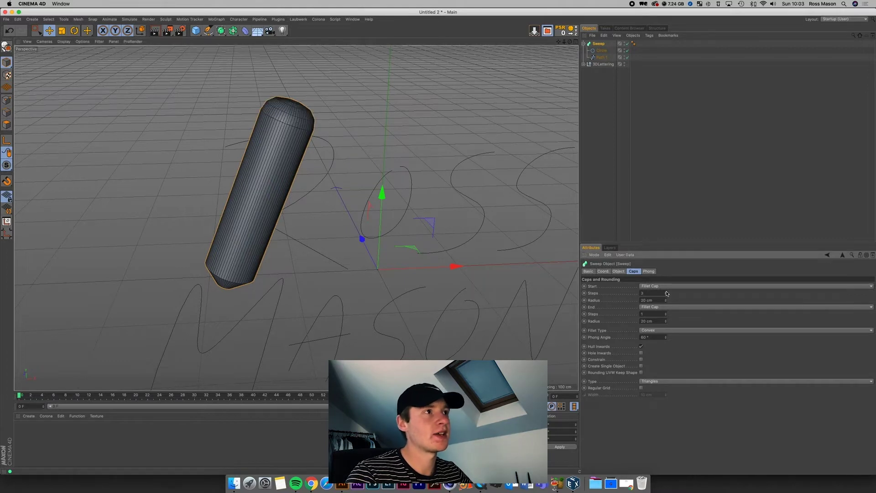
pyautogui.click(666, 292)
pyautogui.click(666, 293)
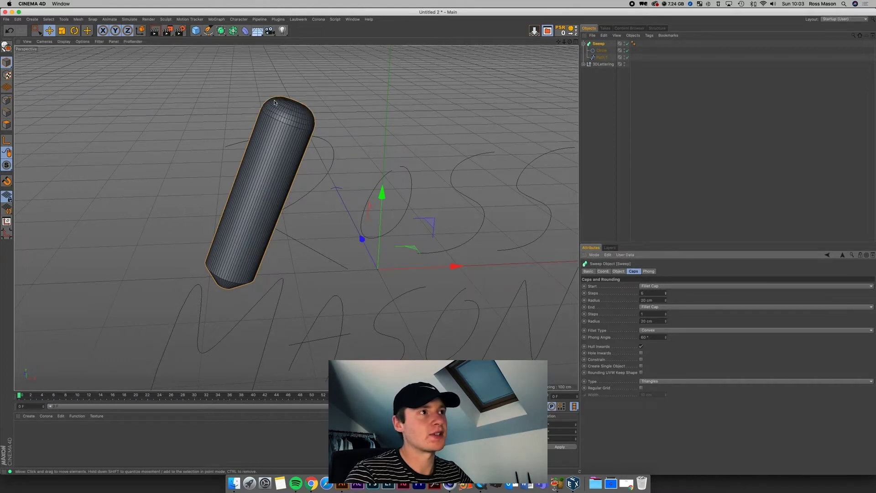
pyautogui.click(666, 292)
pyautogui.click(666, 292)
pyautogui.click(666, 292)
pyautogui.click(666, 292)
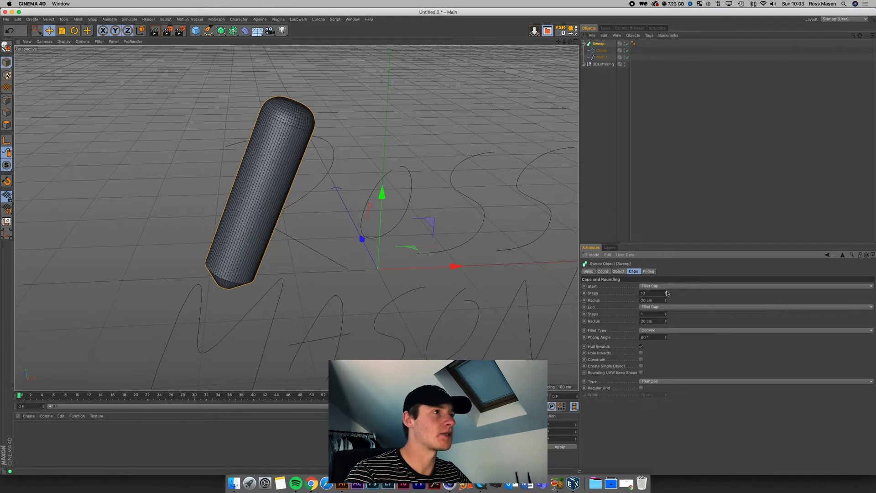
pyautogui.click(666, 313)
pyautogui.click(666, 313)
pyautogui.click(665, 314)
pyautogui.click(666, 314)
pyautogui.click(665, 314)
pyautogui.click(666, 313)
pyautogui.click(666, 314)
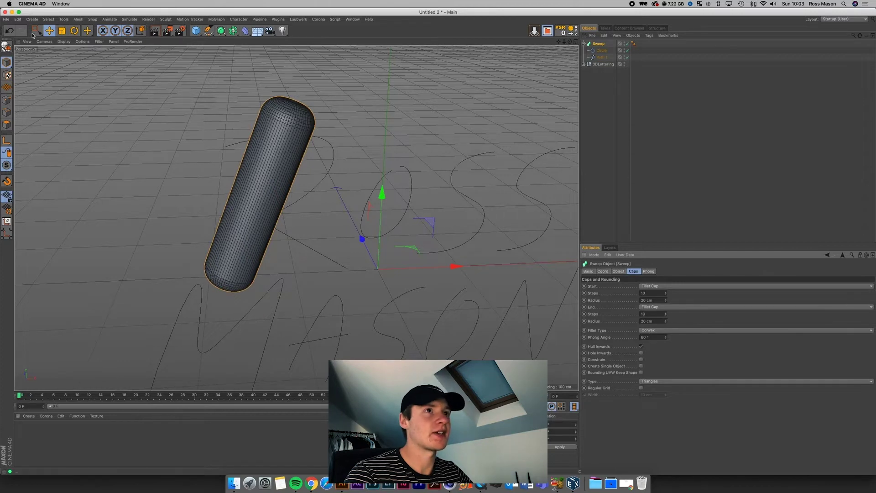
# Step: Return the viewport to plain Gouraud shading and reselect the Sweep
pyautogui.click(64, 41)
pyautogui.click(75, 49)
pyautogui.click(596, 137)
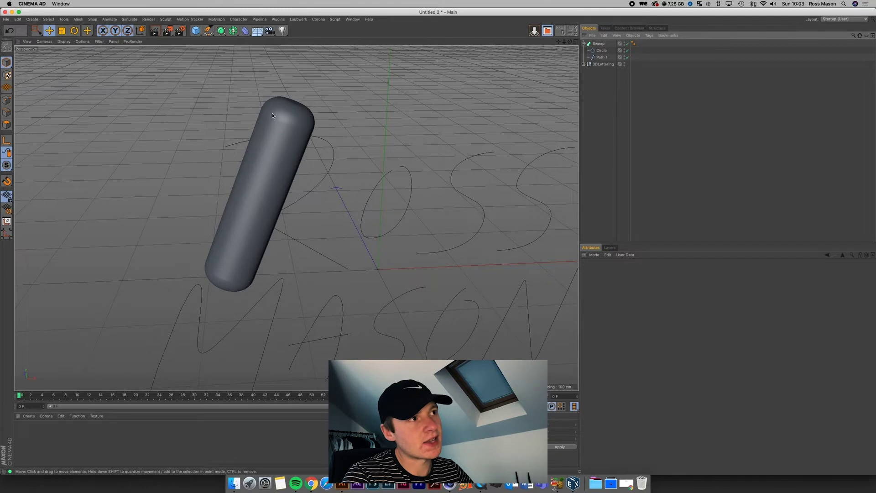
pyautogui.click(599, 45)
pyautogui.click(683, 145)
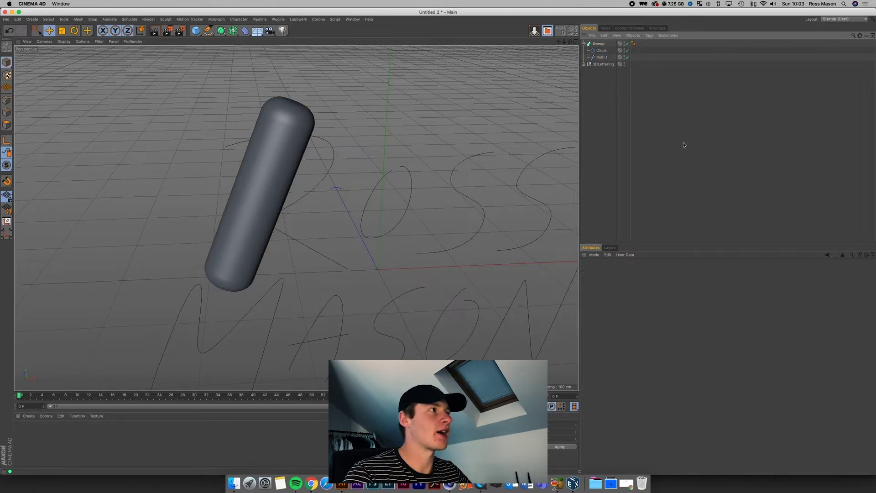
pyautogui.click(599, 44)
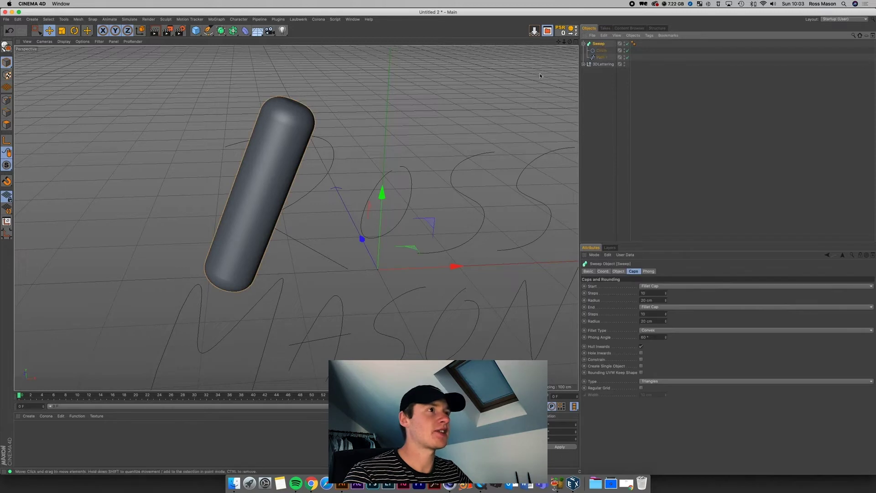
# Step: Add a Subdivision Surface, nest the Sweep under it, and lower its editor subdivision
pyautogui.click(228, 31)
pyautogui.click(221, 30)
pyautogui.click(235, 40)
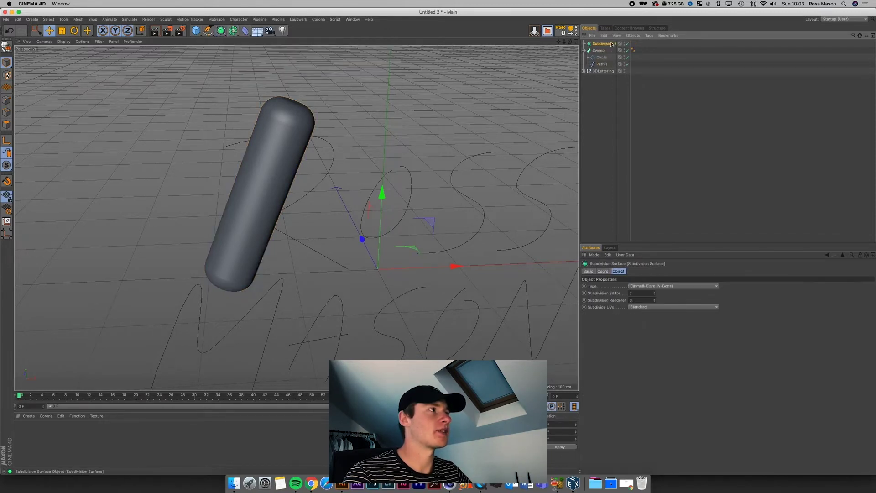
pyautogui.moveTo(599, 50); pyautogui.dragTo(602, 45)
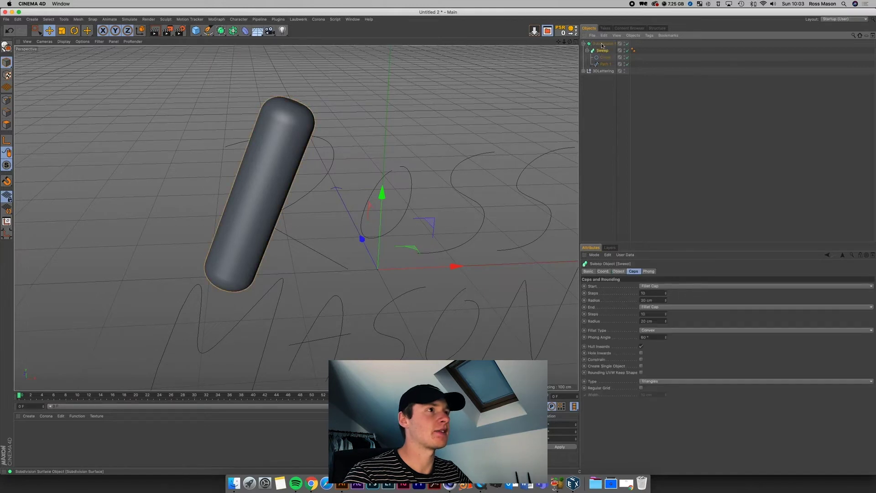
pyautogui.moveTo(638, 293); pyautogui.dragTo(611, 295)
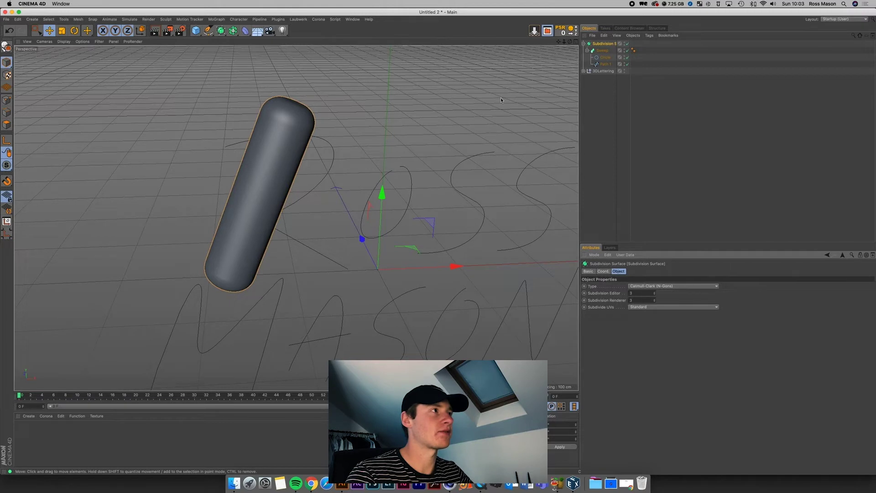
pyautogui.click(603, 50)
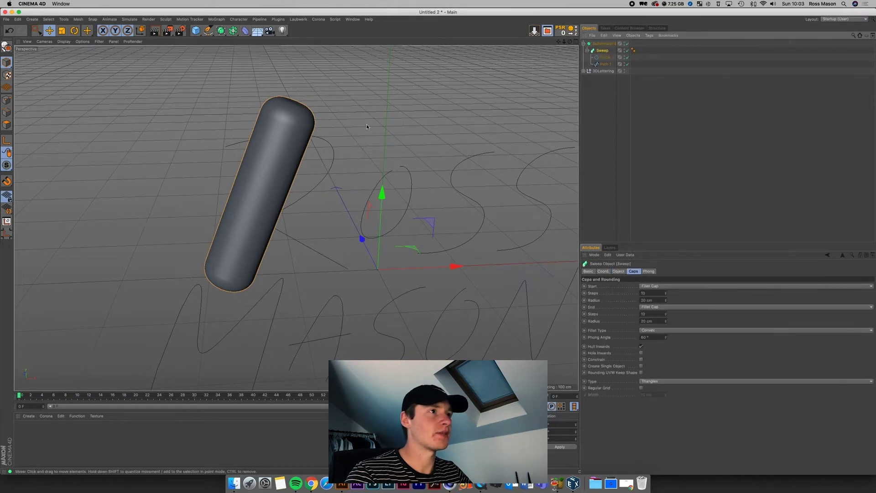
# Step: Set the start and end cap Steps to 100
pyautogui.doubleClick(651, 293)
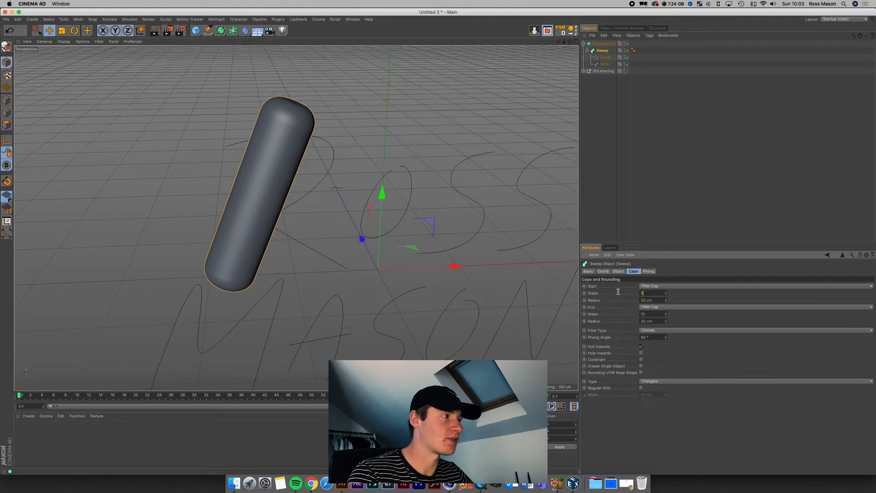
pyautogui.doubleClick(648, 313)
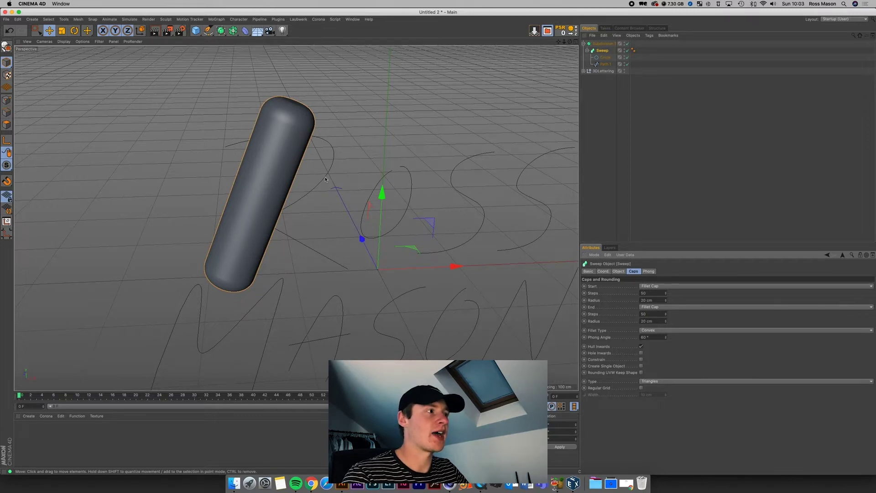
pyautogui.doubleClick(642, 293)
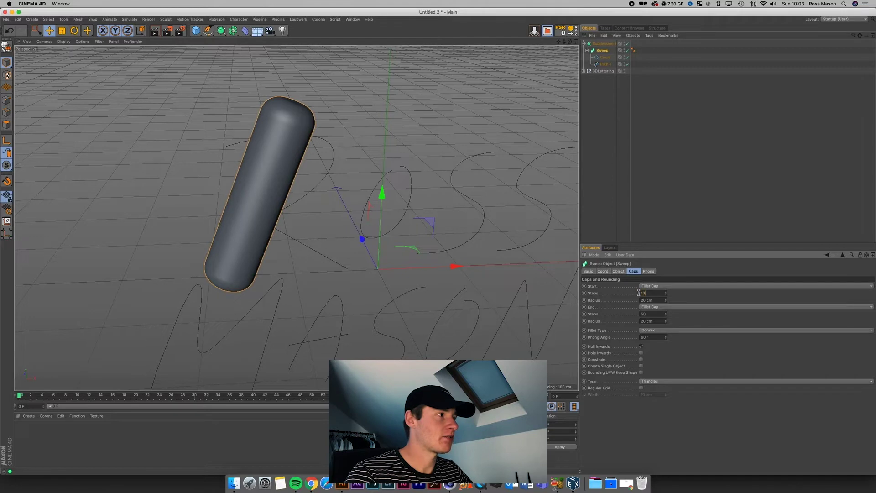
pyautogui.doubleClick(657, 314)
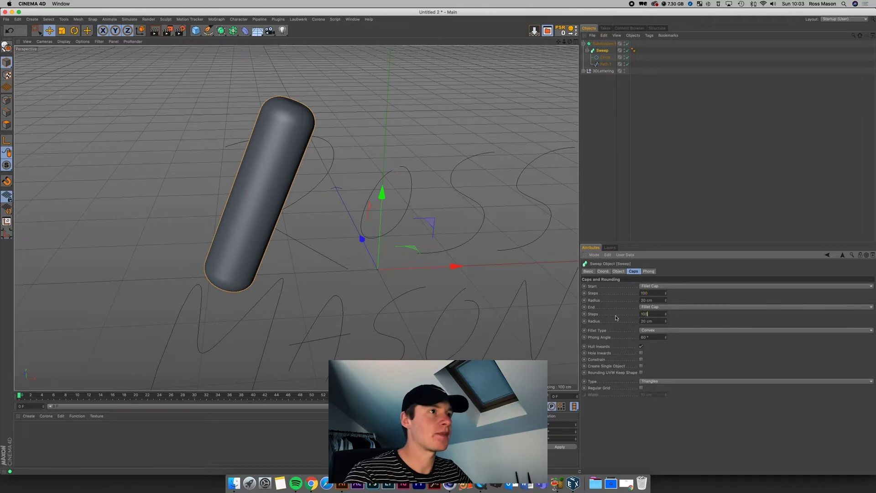
pyautogui.write('100')
pyautogui.press('Return')
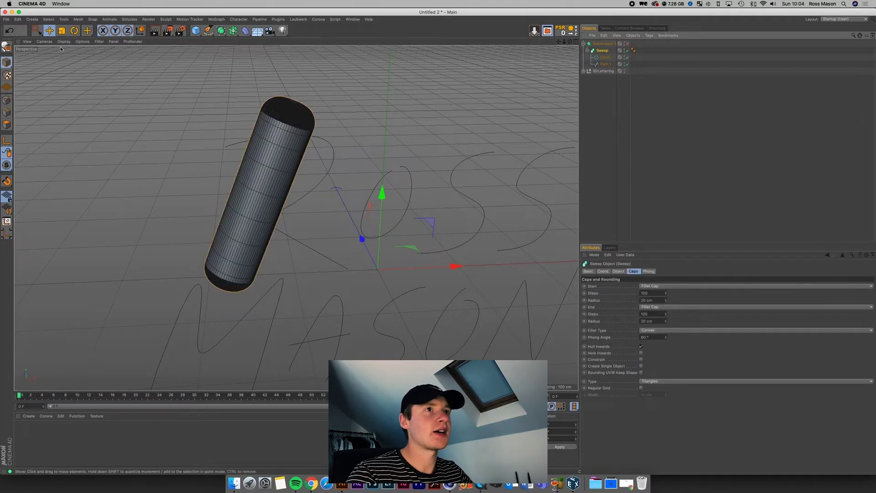
# Step: Switch to smooth shading without lines and reduce the Circle profile radius to slim the tube
pyautogui.click(64, 42)
pyautogui.click(83, 59)
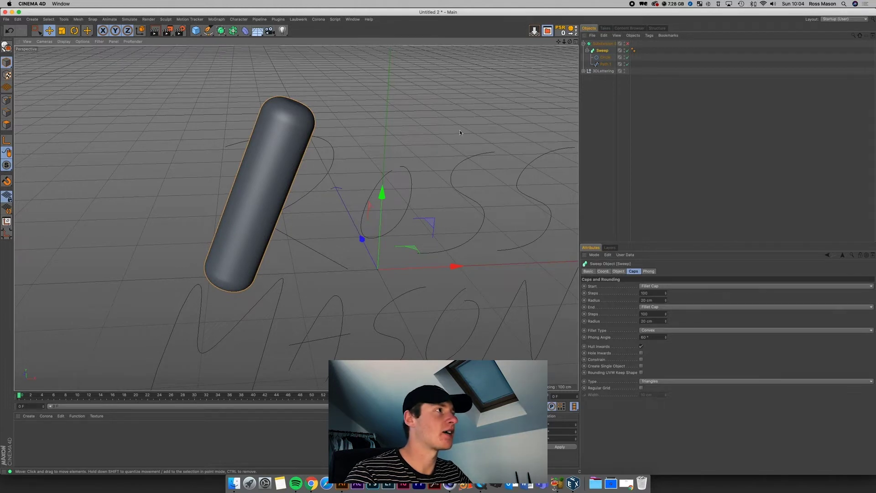
pyautogui.click(605, 57)
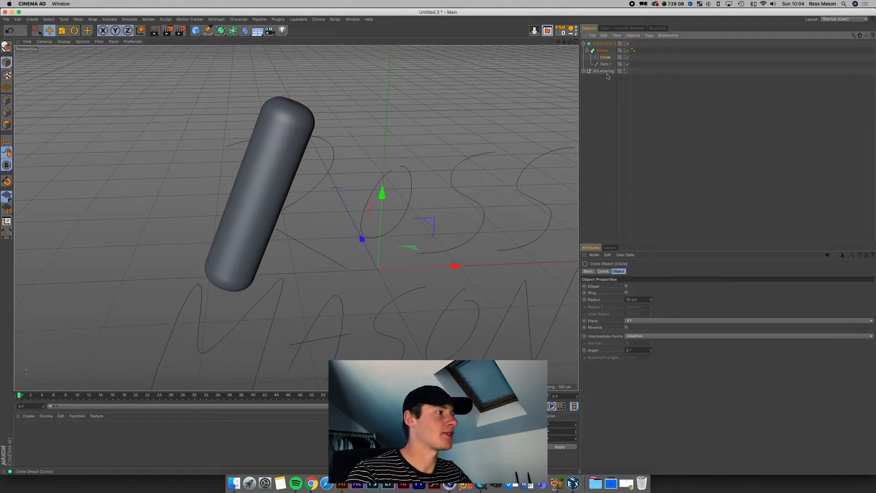
pyautogui.moveTo(650, 302); pyautogui.dragTo(651, 302)
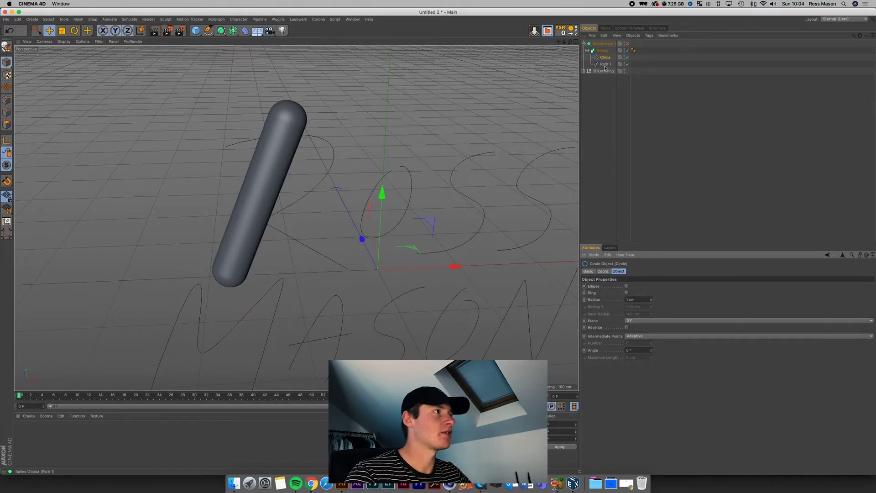
# Step: Lower the Sweep's start and end cap radius to 15 cm
pyautogui.click(607, 51)
pyautogui.click(633, 271)
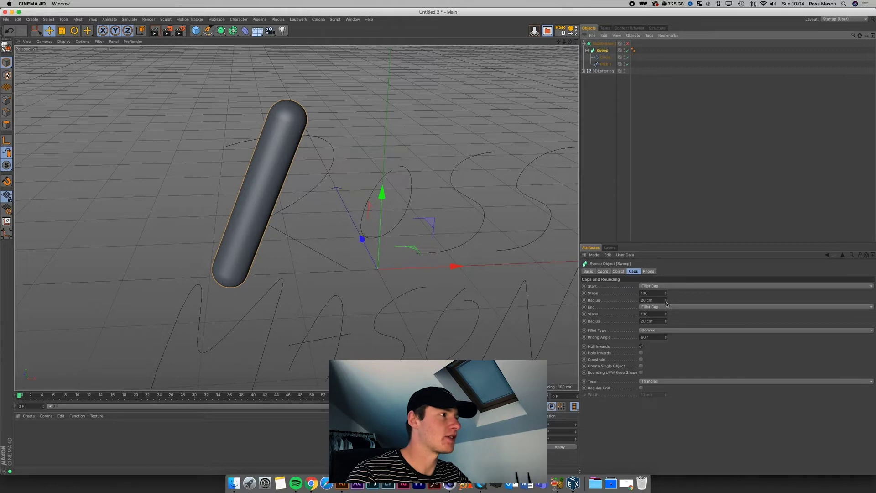
pyautogui.click(666, 303)
pyautogui.click(666, 303)
pyautogui.click(666, 302)
pyautogui.click(667, 303)
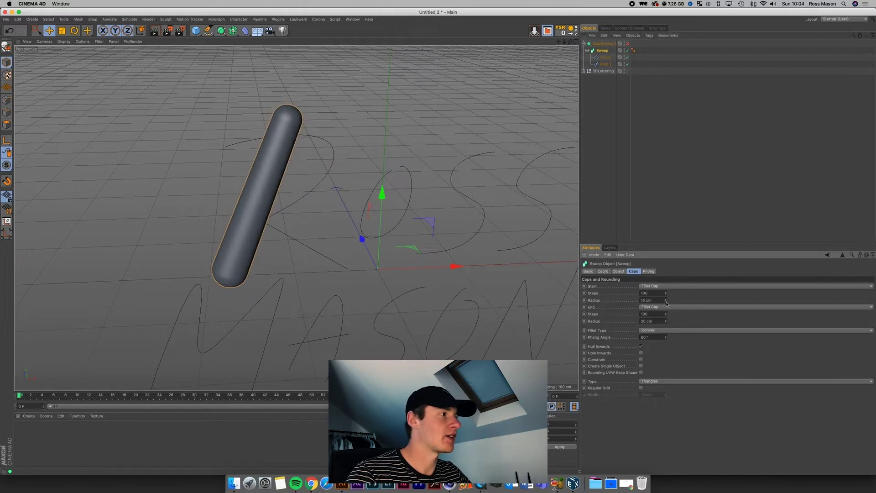
pyautogui.click(665, 323)
pyautogui.click(665, 323)
pyautogui.click(665, 323)
pyautogui.click(665, 323)
pyautogui.click(666, 323)
pyautogui.click(666, 323)
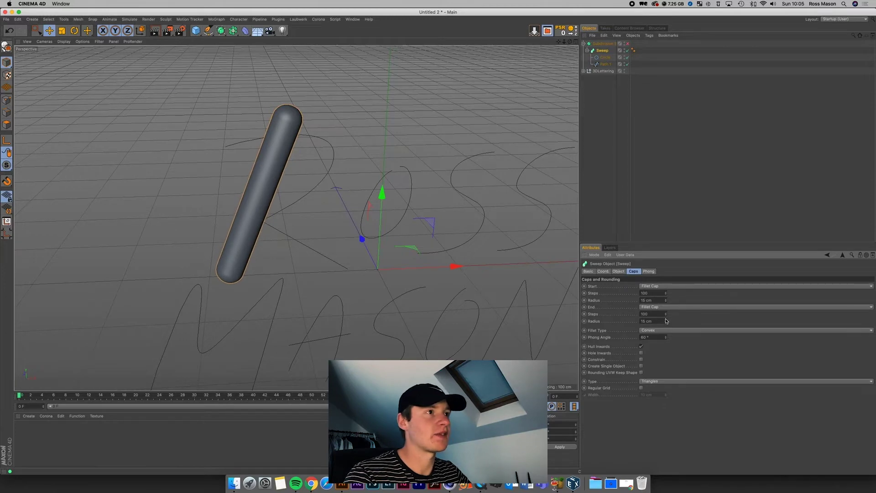
pyautogui.click(679, 197)
pyautogui.scroll(-5, 568, 51)
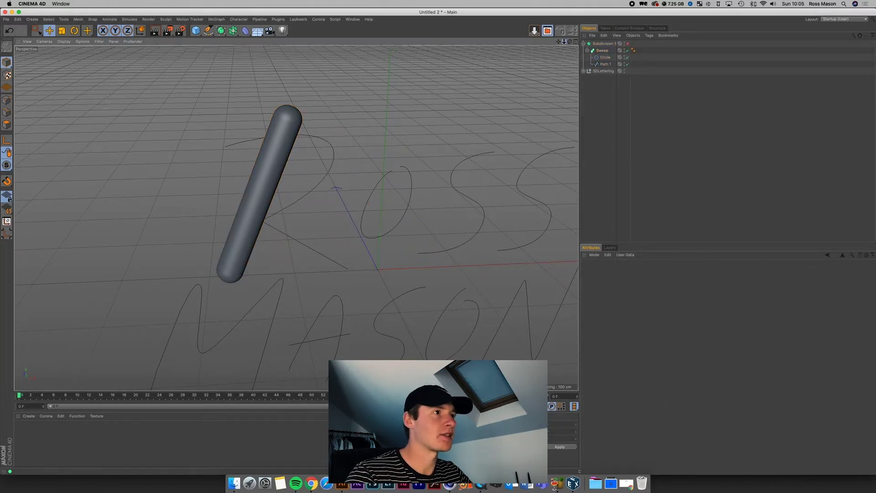
# Step: Turn the view toward the lettering and delete the Subdivision Surface
pyautogui.moveTo(573, 45); pyautogui.dragTo(293, 217)
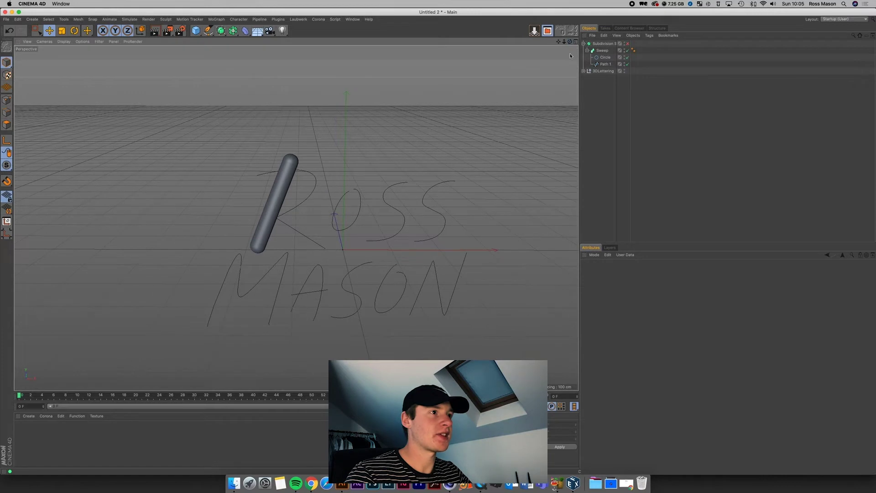
pyautogui.click(587, 50)
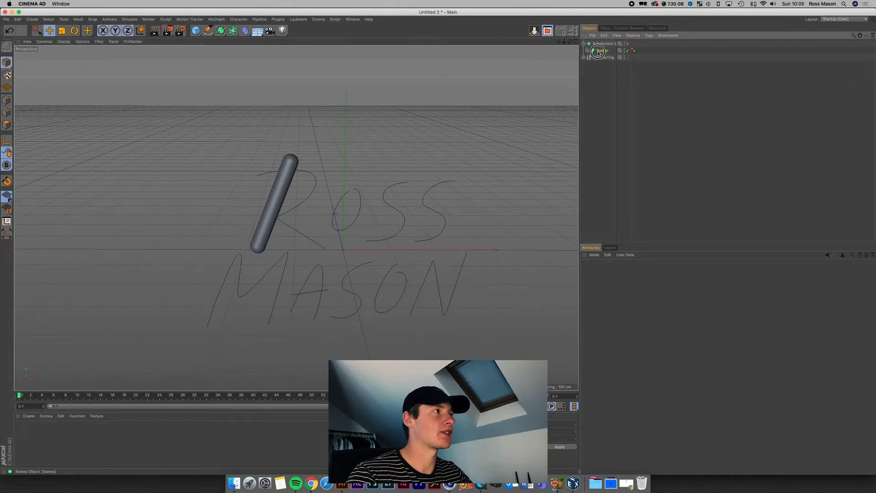
pyautogui.click(600, 44)
pyautogui.press('Delete')
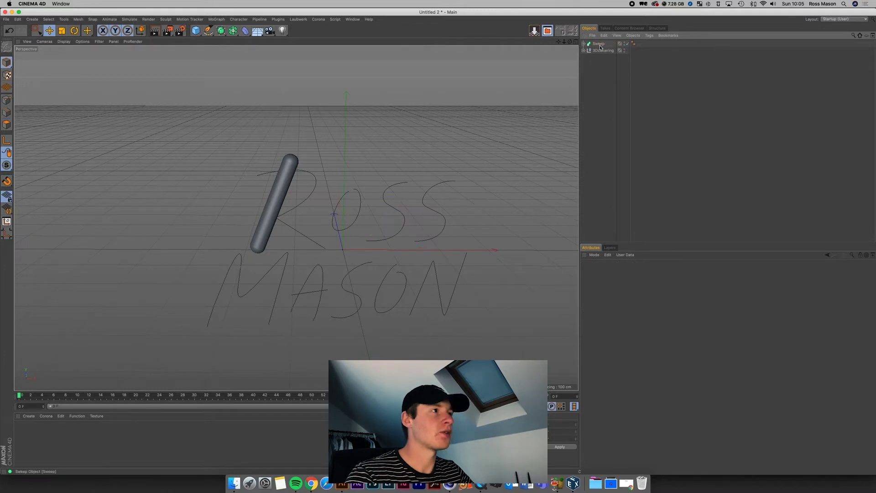
# Step: Duplicate the Sweep as Sweep.1 and swap its Path 1 for Path 2 to tube the R
pyautogui.click(598, 44)
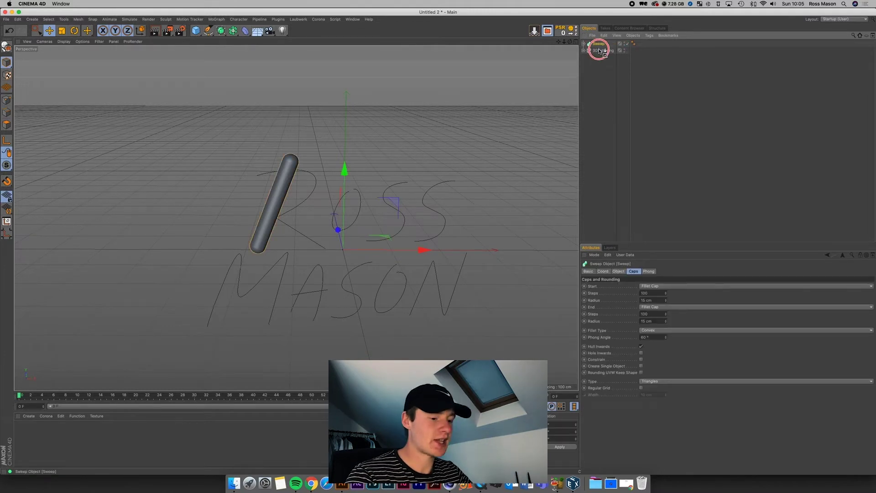
pyautogui.keyDown('ctrl'); pyautogui.moveTo(599, 49); pyautogui.dragTo(601, 53); pyautogui.keyUp('ctrl')
pyautogui.click(584, 57)
pyautogui.click(584, 50)
pyautogui.click(602, 65)
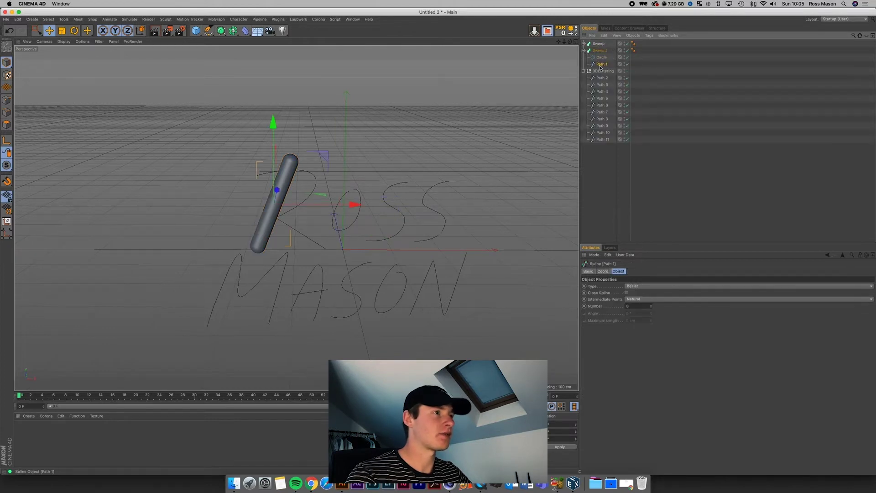
pyautogui.press('Delete')
pyautogui.moveTo(601, 71); pyautogui.dragTo(603, 62)
pyautogui.click(684, 136)
# Step: Create Sweep.2 using Path 3 for the o, and Sweep.3 for the first s
pyautogui.click(583, 50)
pyautogui.keyDown('ctrl'); pyautogui.moveTo(592, 51); pyautogui.dragTo(585, 57); pyautogui.keyUp('ctrl')
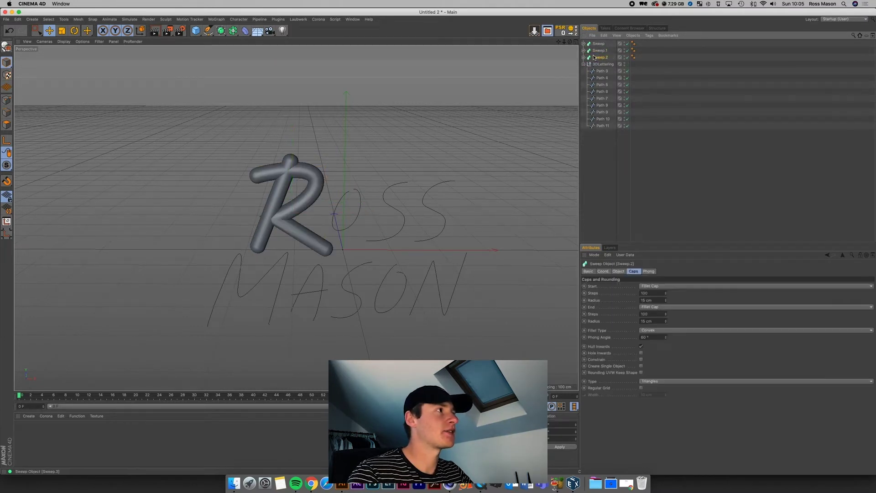
pyautogui.click(584, 57)
pyautogui.click(597, 70)
pyautogui.press('Delete')
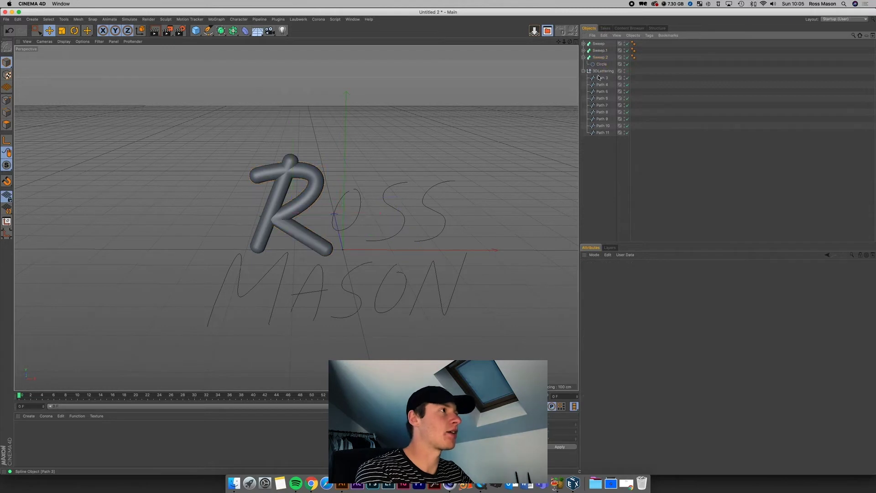
pyautogui.moveTo(600, 71)
pyautogui.mouseDown()
pyautogui.moveTo(593, 65)
pyautogui.moveTo(603, 76)
pyautogui.mouseUp()
pyautogui.click(584, 57)
pyautogui.click(583, 65)
# Step: Undo the mistaken copy and remove the leftover Path 3 from Sweep.3
pyautogui.moveTo(598, 64); pyautogui.dragTo(598, 71)
pyautogui.press('super+z')
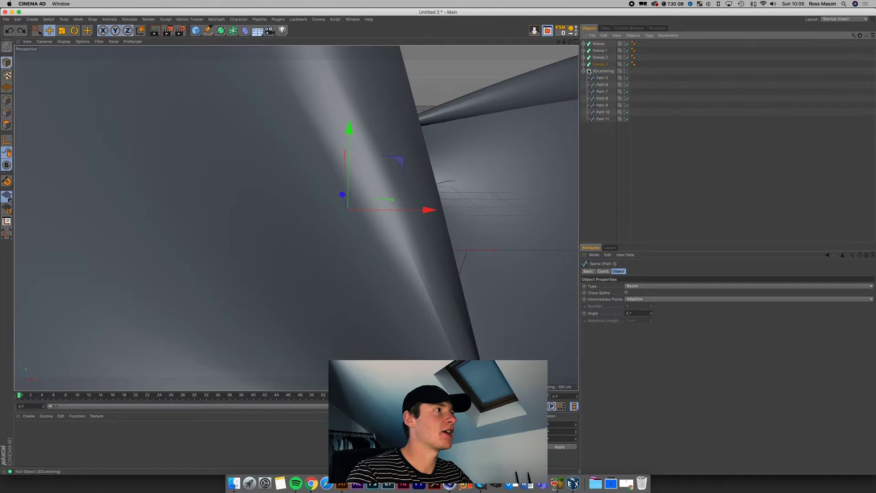
pyautogui.click(584, 65)
pyautogui.click(609, 79)
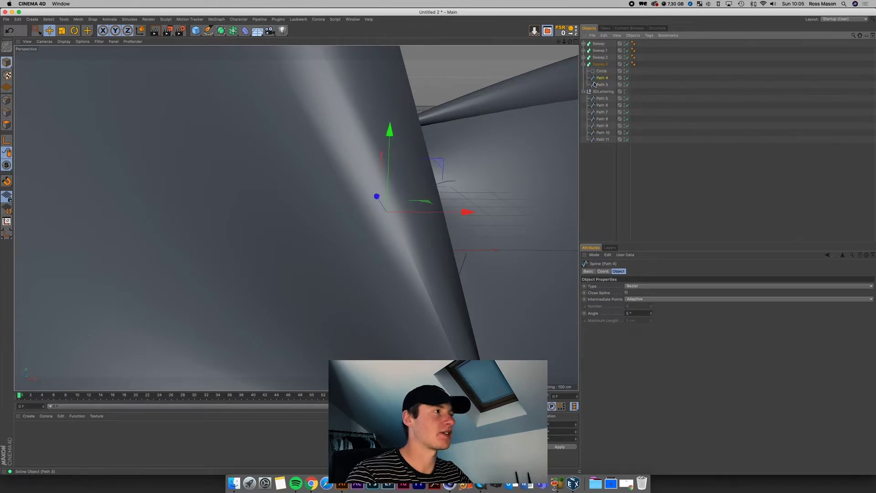
pyautogui.click(601, 84)
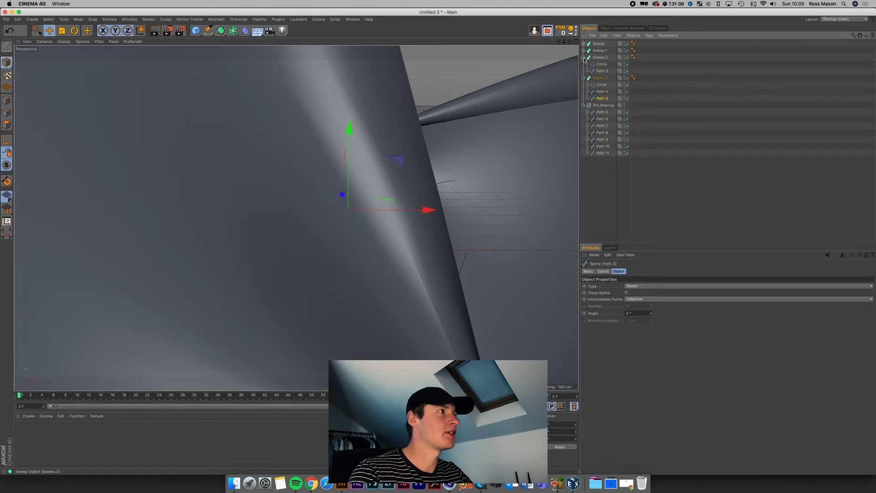
pyautogui.press('Delete')
pyautogui.click(583, 64)
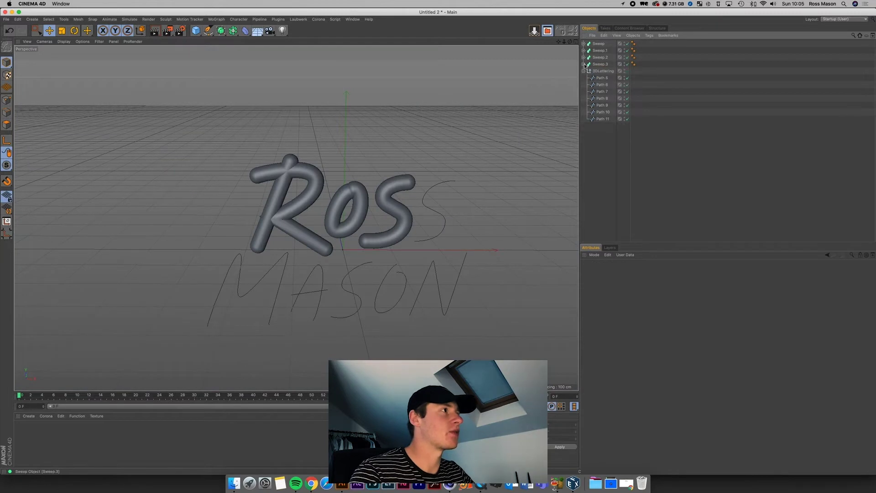
# Step: Duplicate Sweep.3 and swap in Path 5 so the second s is tubed
pyautogui.keyDown('ctrl'); pyautogui.moveTo(603, 70); pyautogui.dragTo(602, 71); pyautogui.keyUp('ctrl')
pyautogui.click(603, 70)
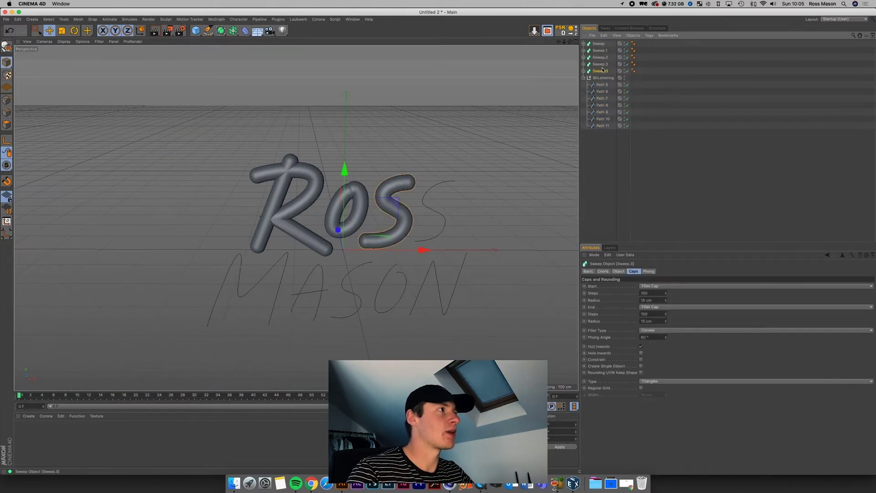
pyautogui.click(584, 71)
pyautogui.moveTo(602, 105); pyautogui.dragTo(602, 92)
pyautogui.press('BackSpace')
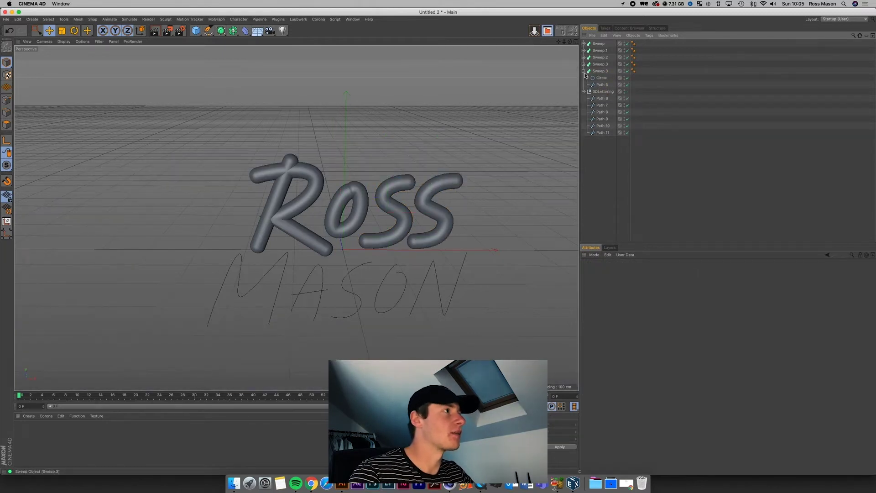
pyautogui.click(584, 71)
# Step: Give the remaining letter paths, from Path 6 on, their own sweep copies and delete the empty 3DLettering null
pyautogui.keyDown('ctrl'); pyautogui.moveTo(598, 71); pyautogui.dragTo(598, 75); pyautogui.keyUp('ctrl')
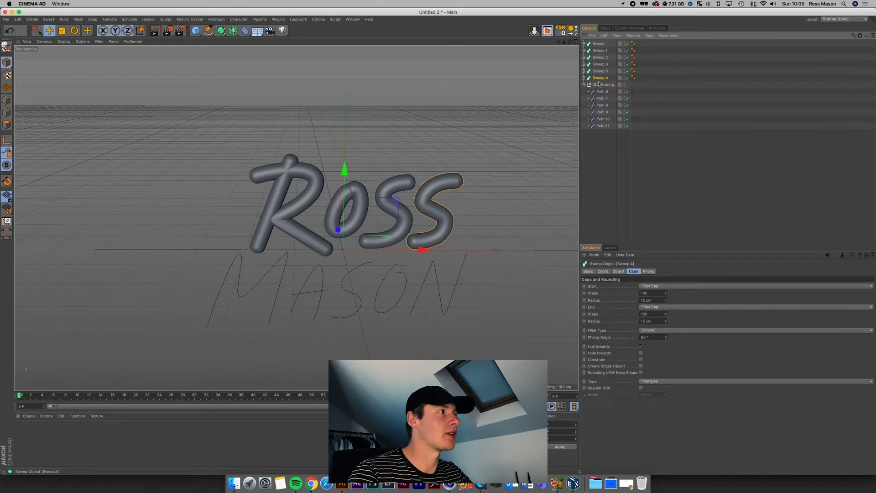
pyautogui.click(584, 78)
pyautogui.click(600, 97)
pyautogui.moveTo(601, 98); pyautogui.dragTo(600, 87)
pyautogui.click(584, 78)
pyautogui.keyDown('ctrl'); pyautogui.moveTo(598, 78); pyautogui.dragTo(600, 121); pyautogui.keyUp('ctrl')
pyautogui.click(602, 112)
pyautogui.click(584, 112)
pyautogui.click(583, 112)
pyautogui.click(603, 119)
pyautogui.press('Delete')
pyautogui.scroll(3, 457, 220)
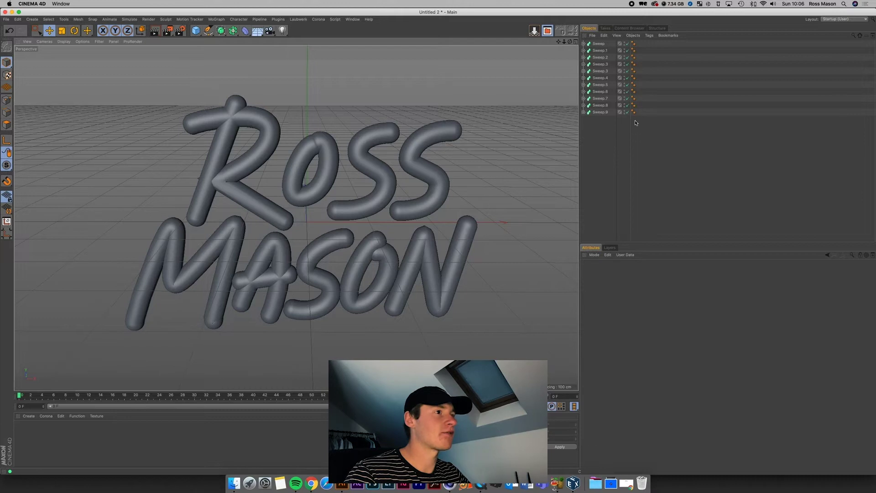
# Step: Move a point of the A crossbar's Path 8 spline up and to the right
pyautogui.click(600, 112)
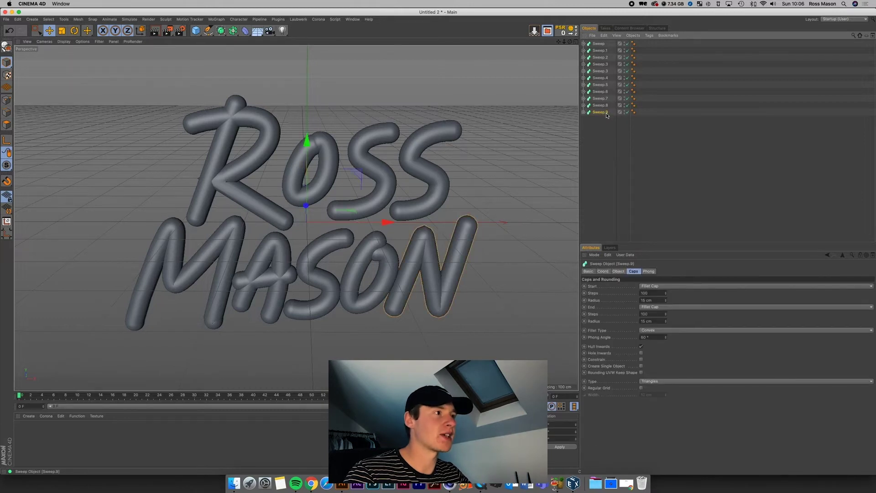
pyautogui.click(612, 144)
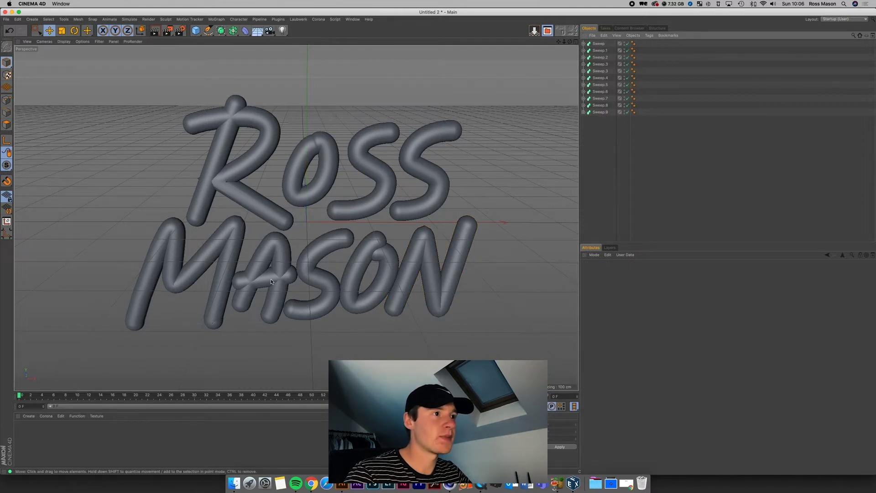
pyautogui.click(267, 281)
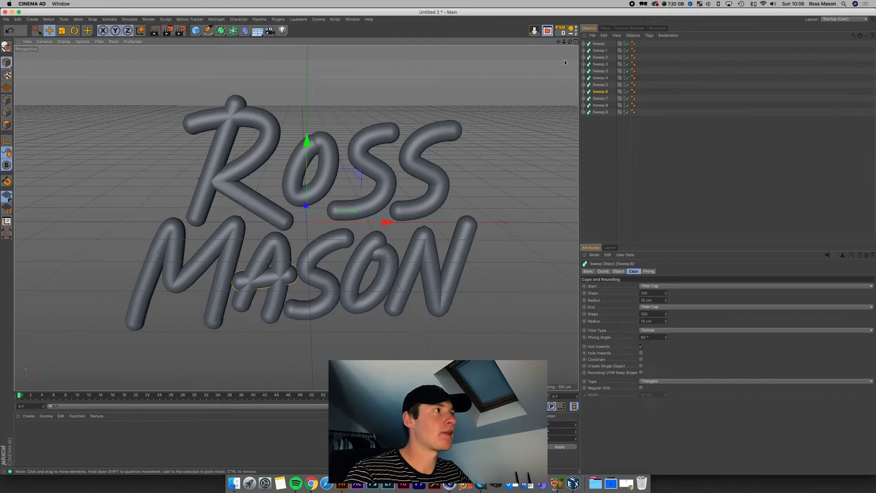
pyautogui.moveTo(570, 42); pyautogui.dragTo(575, 48)
pyautogui.click(583, 92)
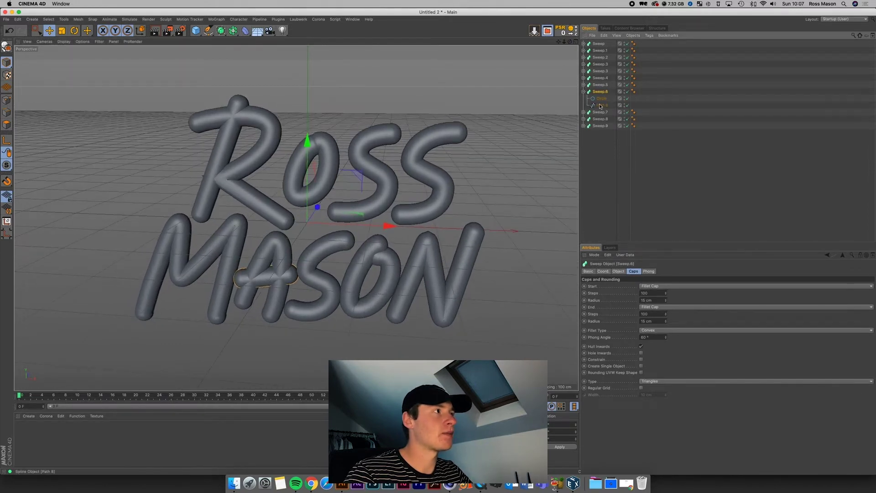
pyautogui.click(600, 105)
pyautogui.moveTo(276, 263); pyautogui.dragTo(295, 159)
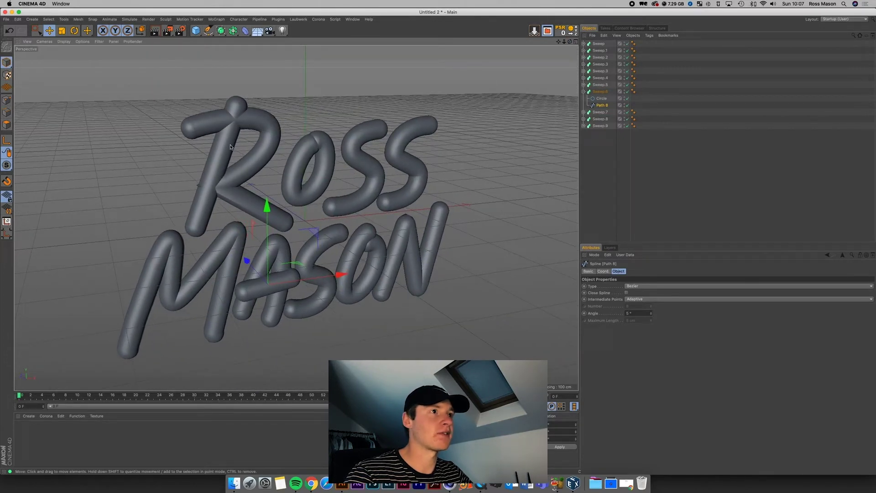
# Step: Select the R tube, expand Sweep.1 and pick its Path 2 spline
pyautogui.click(203, 130)
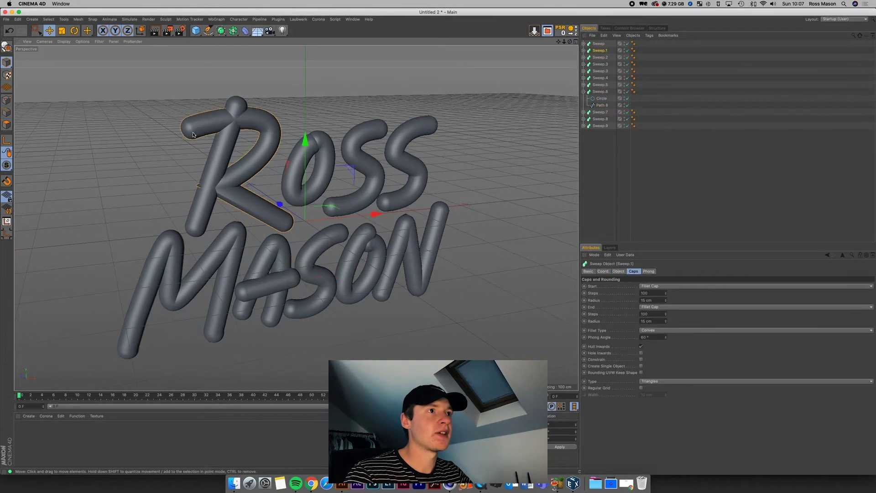
pyautogui.click(583, 51)
pyautogui.click(598, 65)
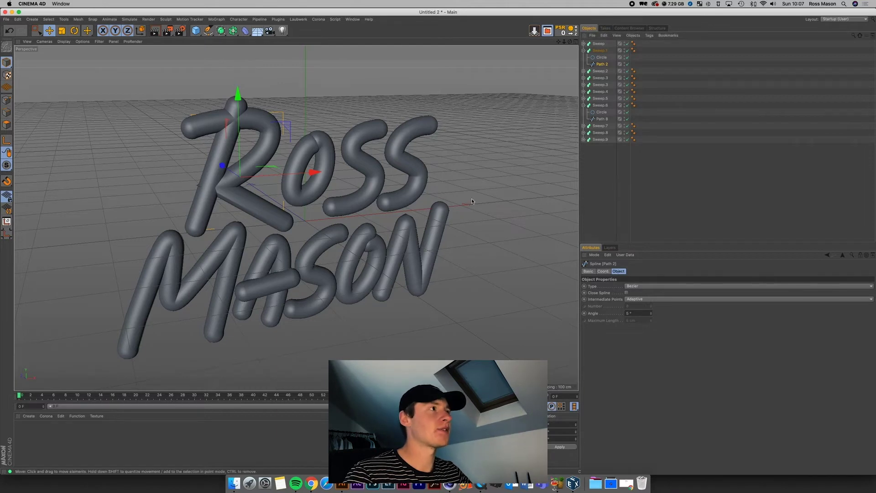
# Step: In a four-view layout with Point mode, reshape the R path's left end by adjusting its tangent
pyautogui.click(575, 42)
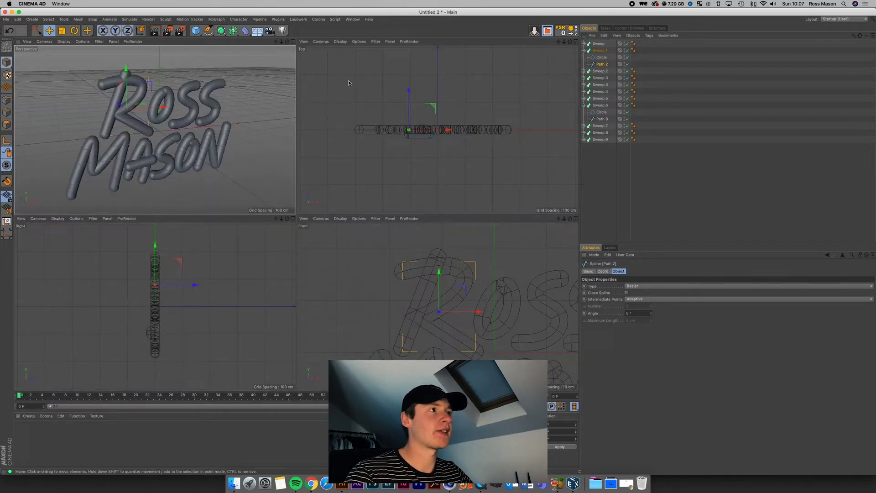
pyautogui.moveTo(560, 220); pyautogui.dragTo(570, 220)
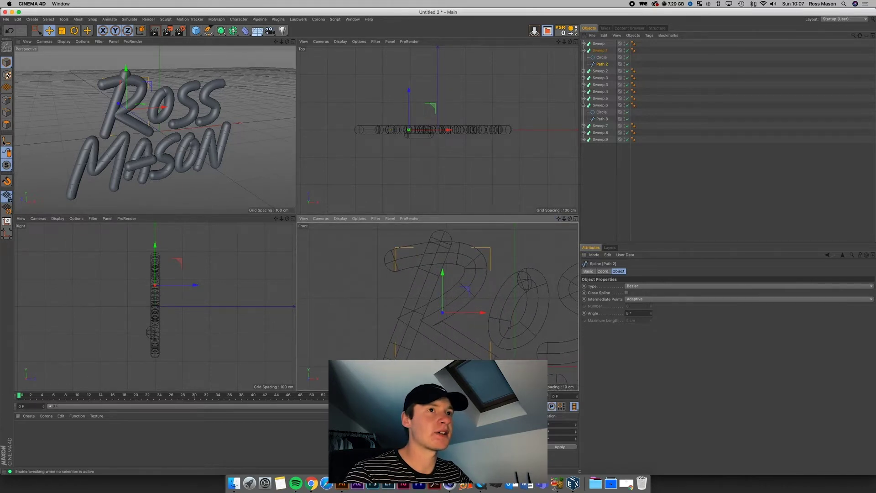
pyautogui.click(6, 101)
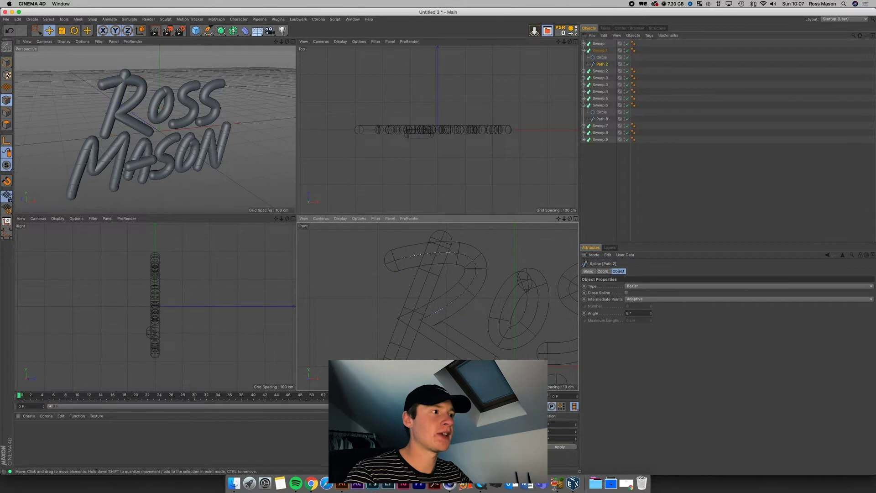
pyautogui.click(395, 261)
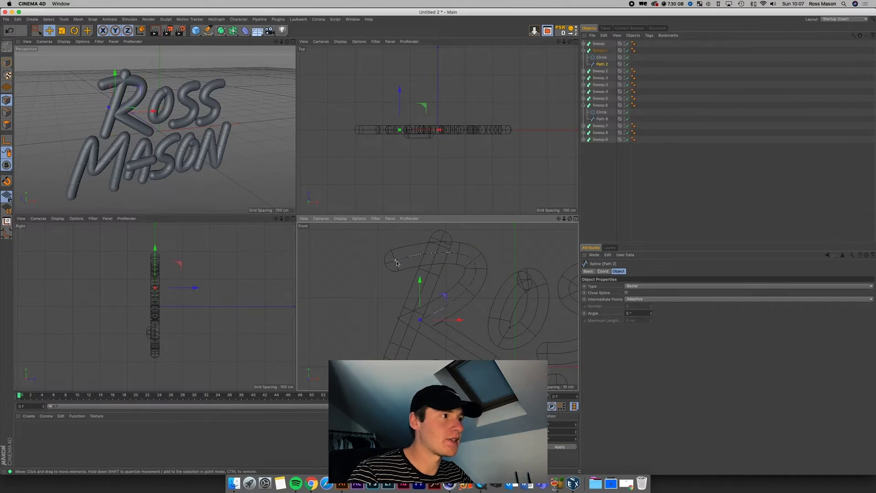
pyautogui.click(475, 270)
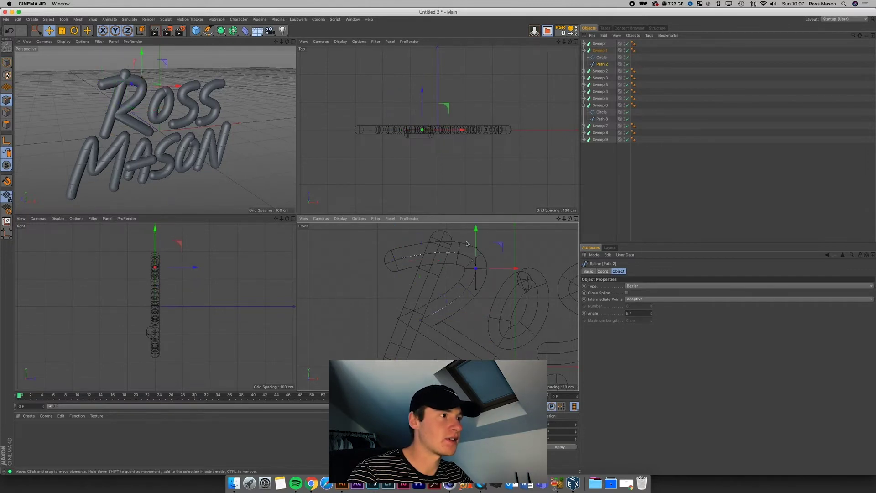
pyautogui.scroll(4, 419, 279)
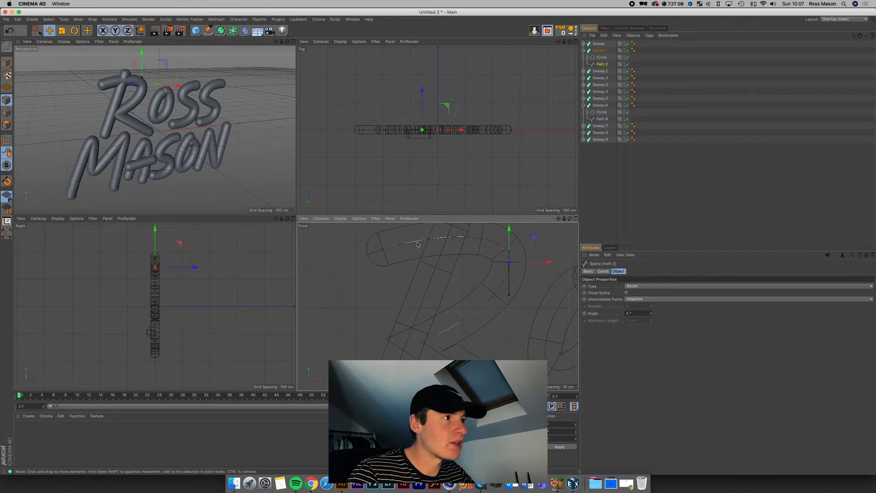
pyautogui.click(383, 250)
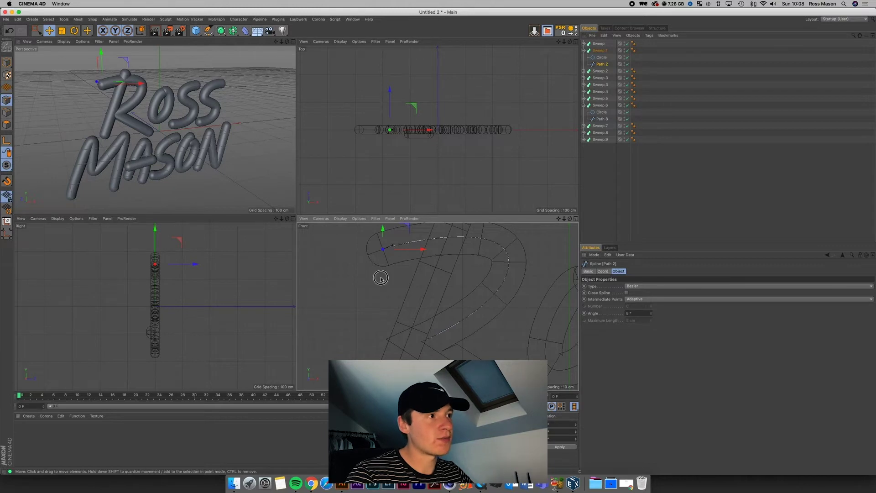
pyautogui.moveTo(558, 219); pyautogui.dragTo(635, 218)
pyautogui.moveTo(558, 218); pyautogui.dragTo(627, 288)
pyautogui.moveTo(423, 302); pyautogui.dragTo(442, 270)
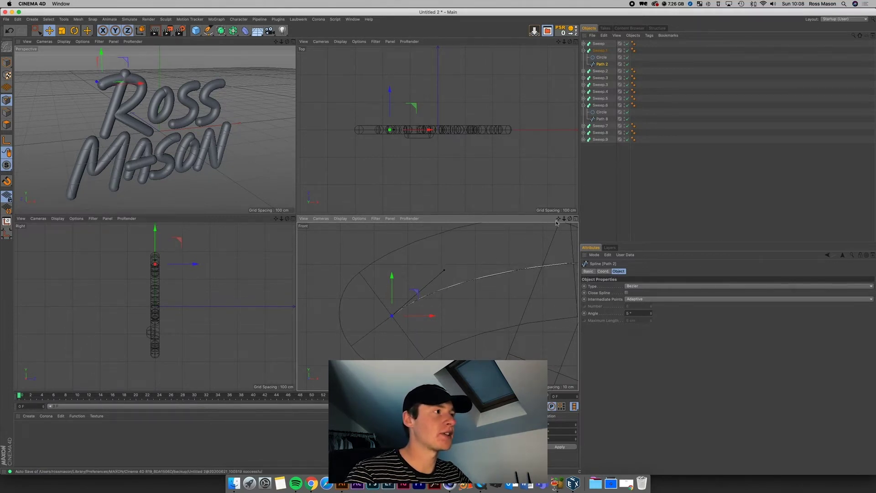
# Step: Push the R path's end points back along Z in the Top view
pyautogui.scroll(-5, 438, 306)
pyautogui.scroll(5, 438, 307)
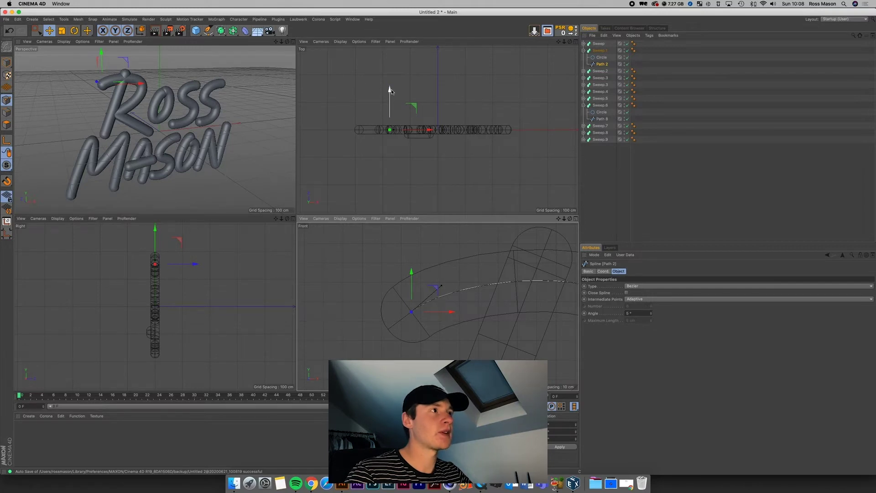
pyautogui.moveTo(391, 91); pyautogui.dragTo(395, 95)
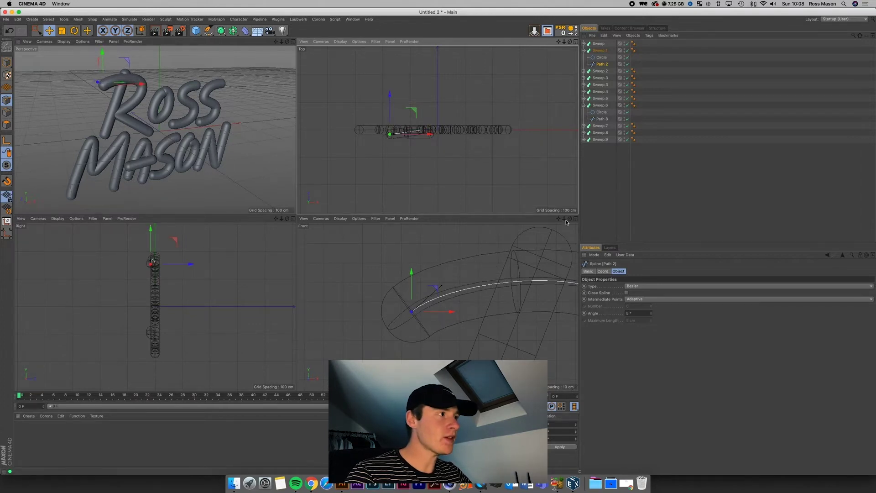
pyautogui.moveTo(565, 219); pyautogui.dragTo(437, 306)
pyautogui.moveTo(558, 219); pyautogui.dragTo(467, 331)
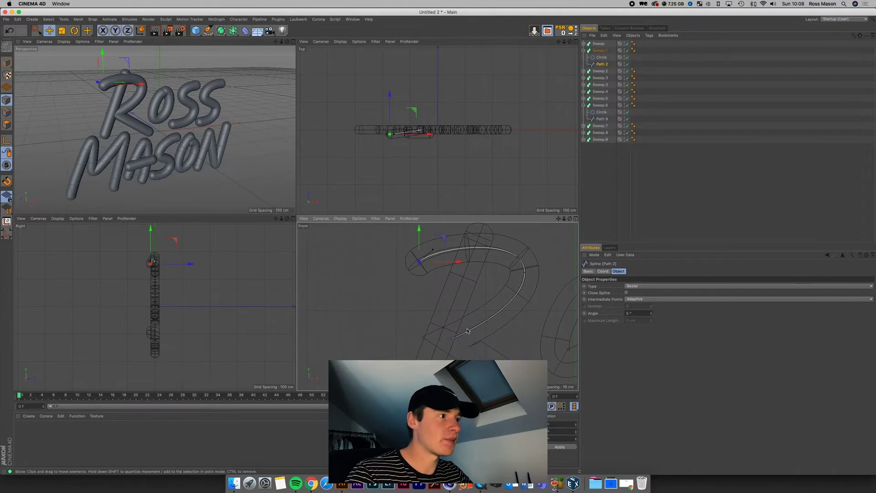
pyautogui.click(452, 339)
pyautogui.moveTo(401, 109)
pyautogui.mouseDown()
pyautogui.moveTo(401, 101)
pyautogui.moveTo(403, 113)
pyautogui.mouseUp()
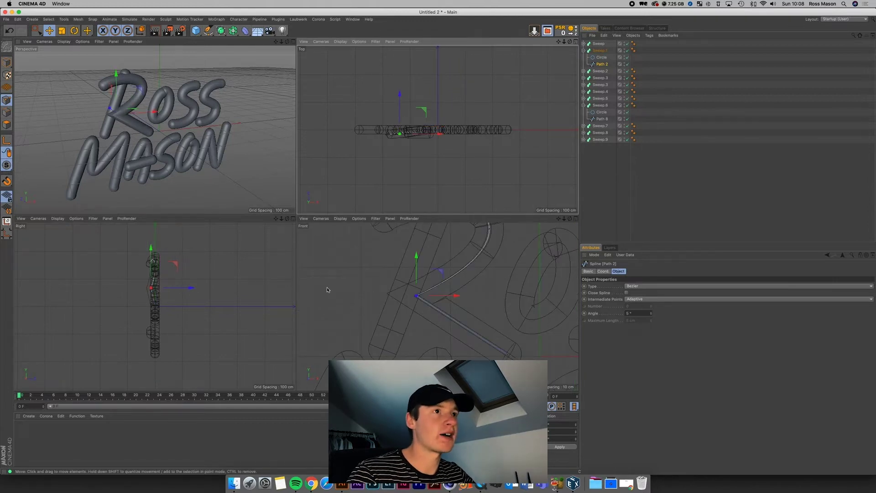
# Step: Give the R's corner point smooth tangents, re-sharpen its curve and offset it in depth
pyautogui.click(410, 308)
pyautogui.click(417, 297)
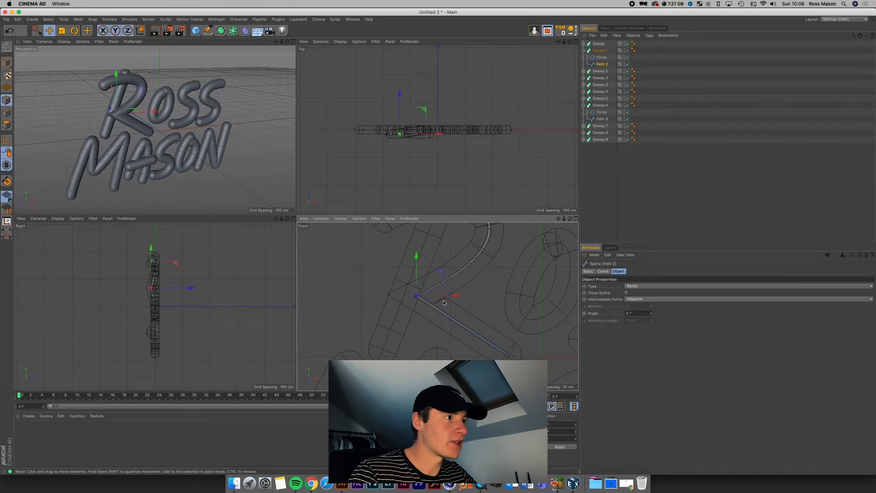
pyautogui.rightClick(440, 283)
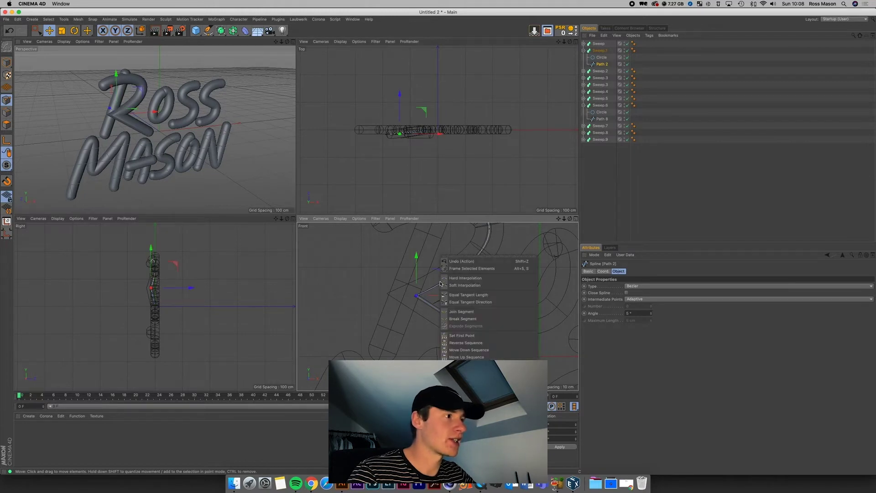
pyautogui.click(479, 286)
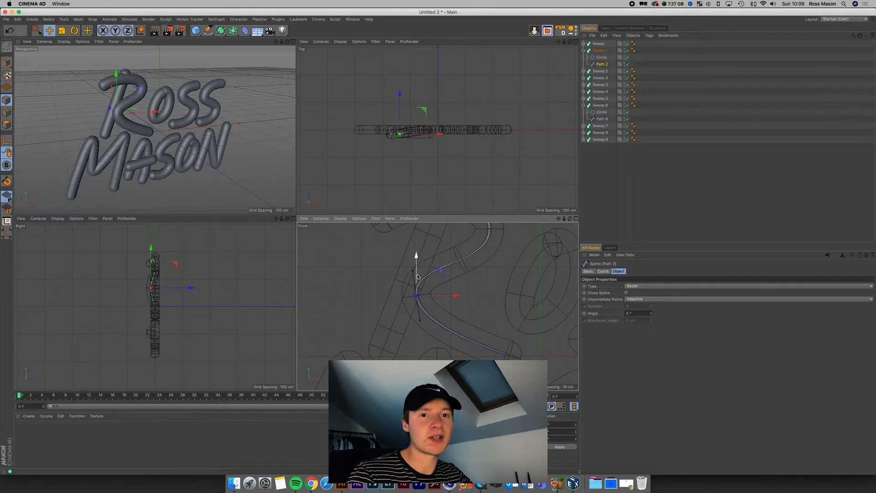
pyautogui.moveTo(419, 323); pyautogui.dragTo(419, 304)
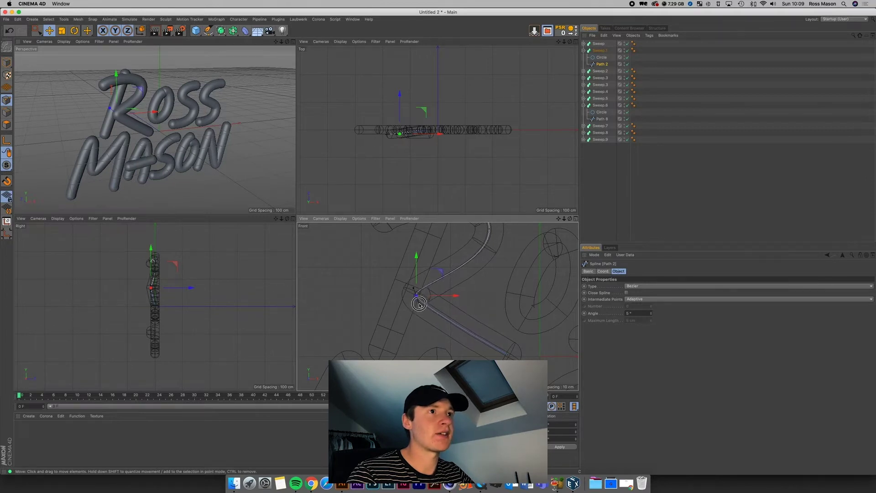
pyautogui.moveTo(418, 132); pyautogui.dragTo(397, 106)
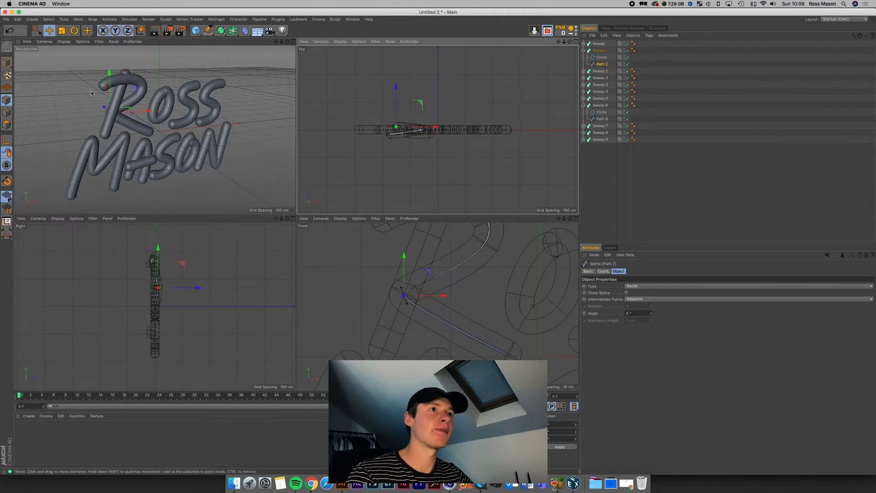
# Step: Return to the four-view layout and select Path 3 and Path 6 for editing next
pyautogui.click(292, 42)
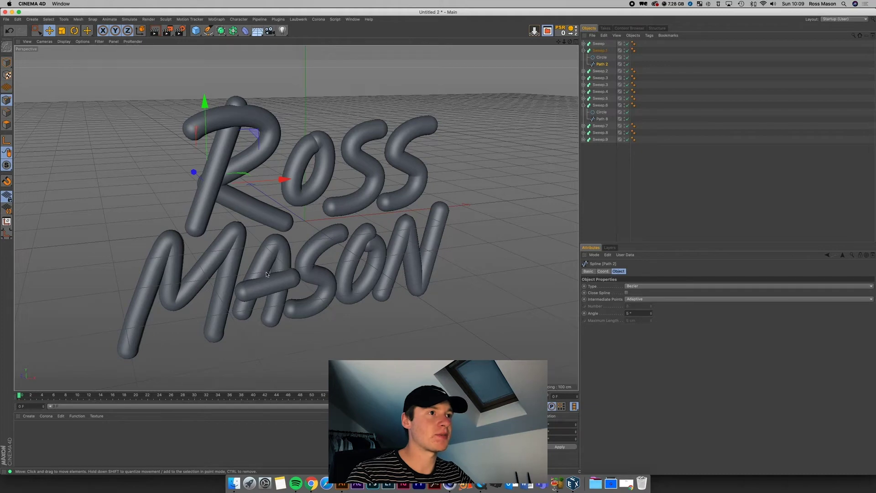
pyautogui.middleClick(353, 265)
pyautogui.click(546, 227)
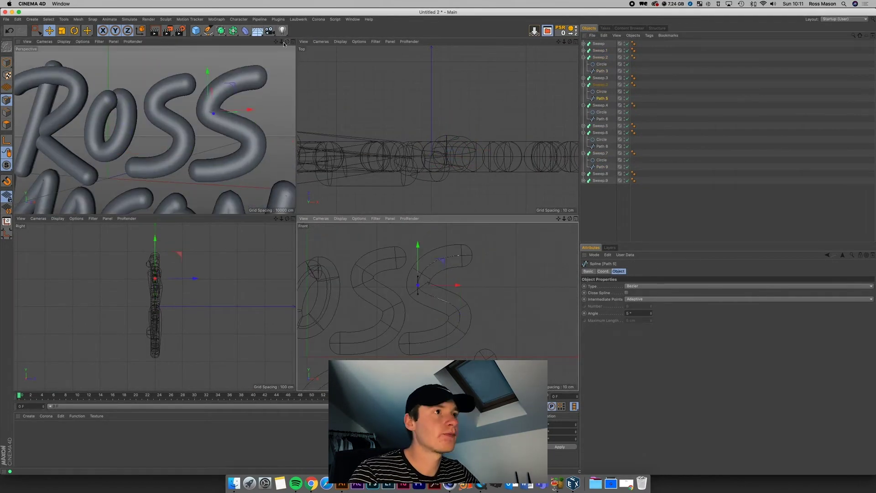
pyautogui.click(406, 268)
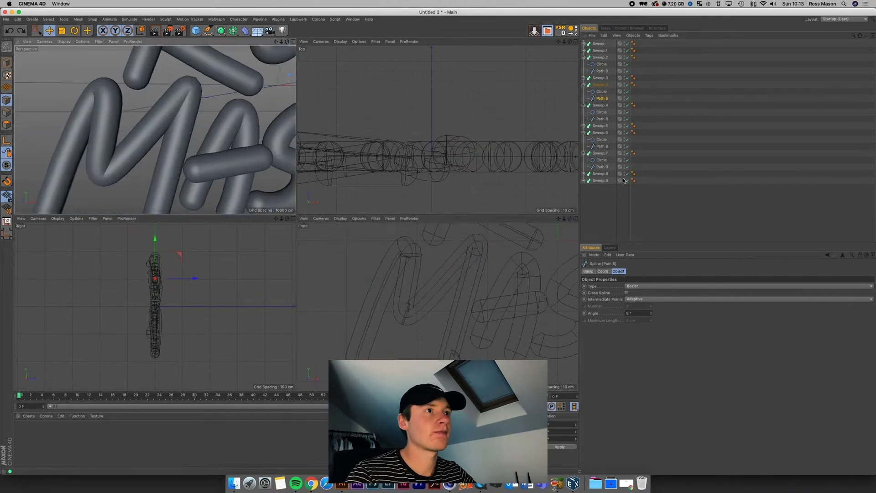
pyautogui.click(456, 310)
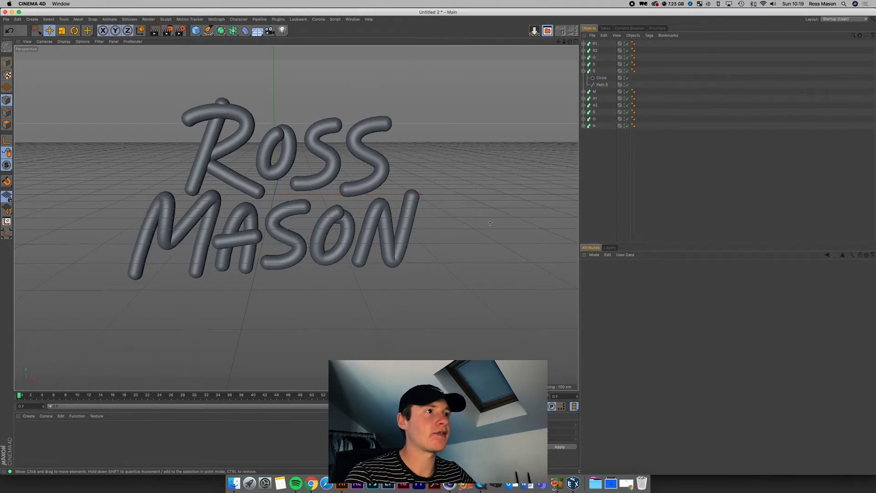
# Step: Marquee-select the eleven letter sweeps, group them with Alt+G, and name the null 'Lettering'
pyautogui.click(584, 70)
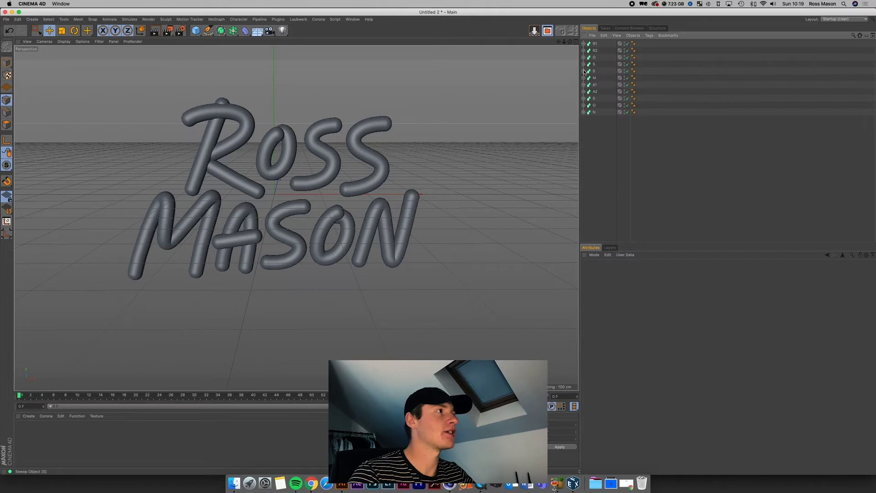
pyautogui.moveTo(558, 42)
pyautogui.mouseDown()
pyautogui.moveTo(564, 73)
pyautogui.moveTo(561, 42)
pyautogui.mouseUp()
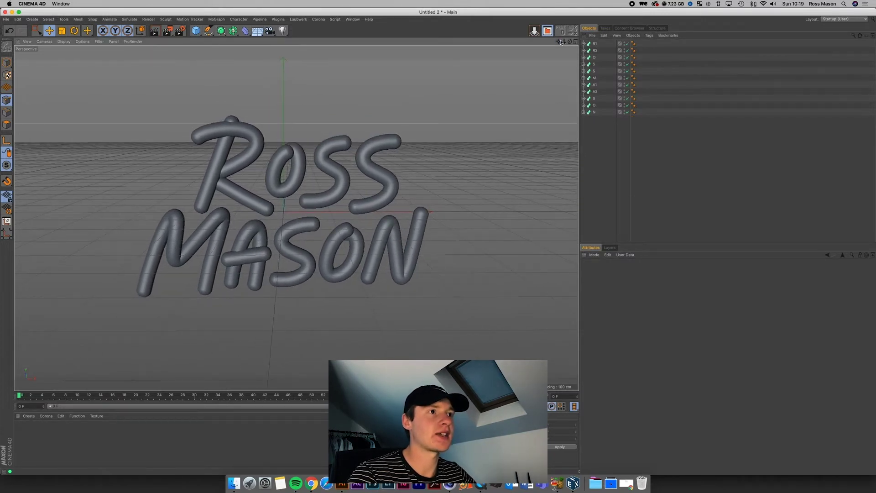
pyautogui.moveTo(564, 44); pyautogui.dragTo(565, 45)
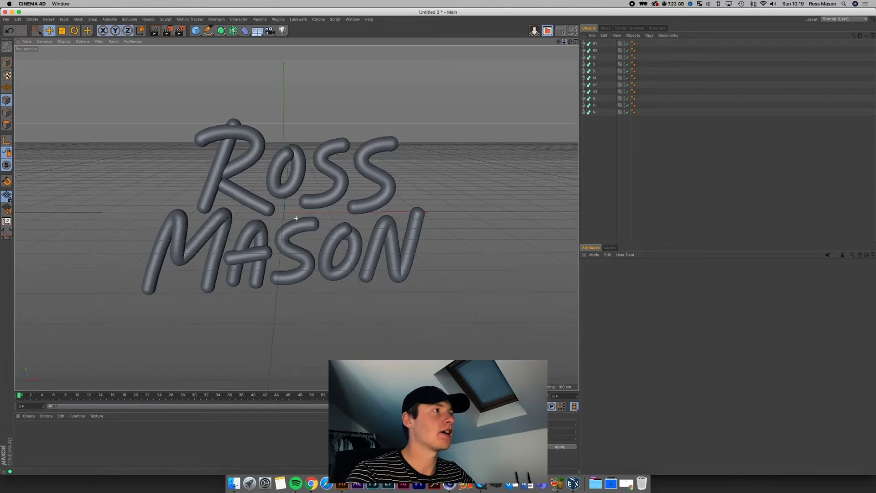
pyautogui.moveTo(601, 124); pyautogui.dragTo(584, 31)
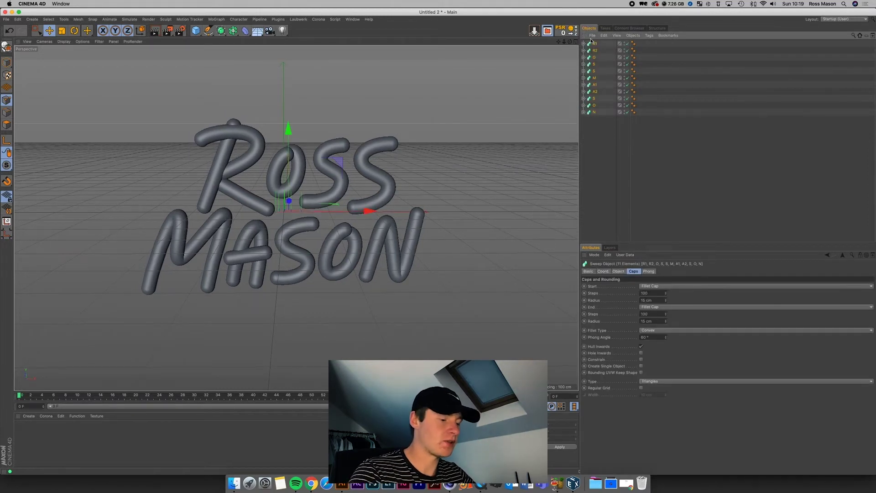
pyautogui.hotkey('alt', 'g')
pyautogui.doubleClick(596, 44)
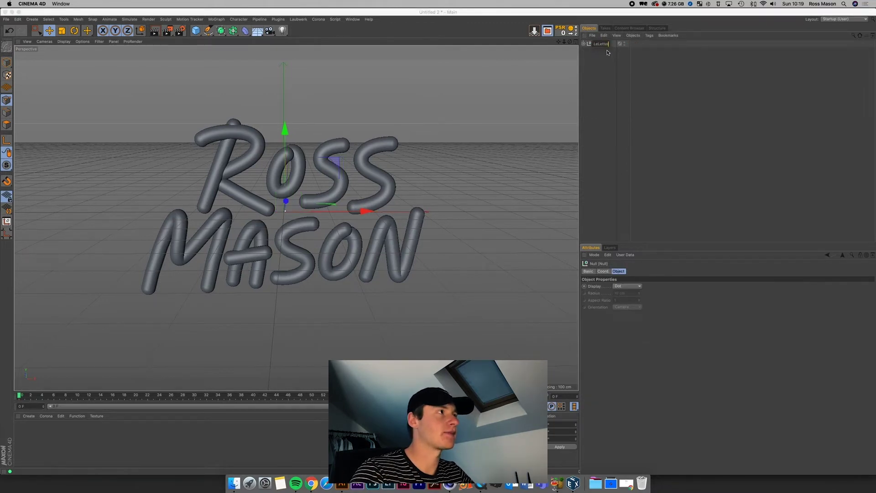
pyautogui.press('Return')
pyautogui.write('ing')
pyautogui.press('Return')
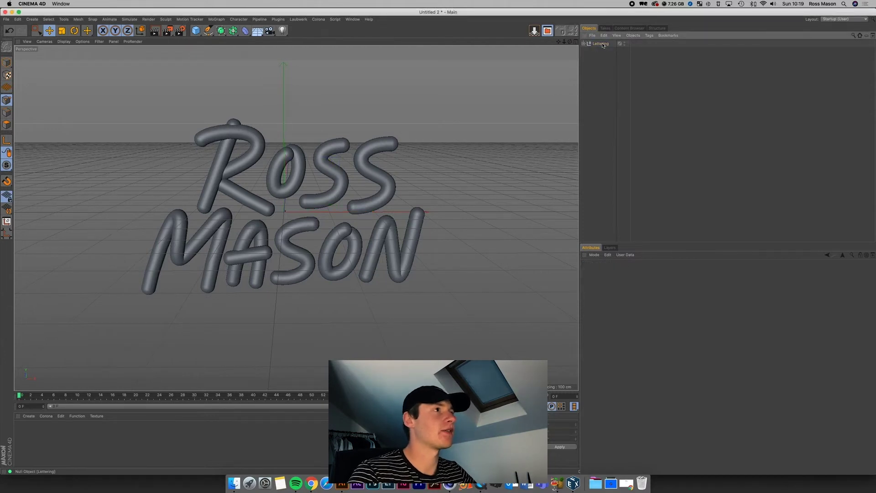
pyautogui.click(601, 43)
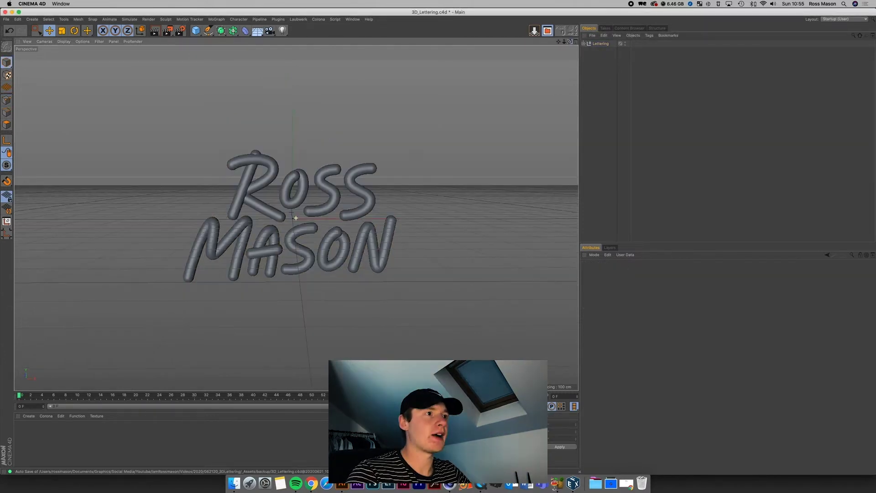
# Step: In Render Settings, set Output Width to 1080 and Height to 1350 pixels
pyautogui.click(180, 30)
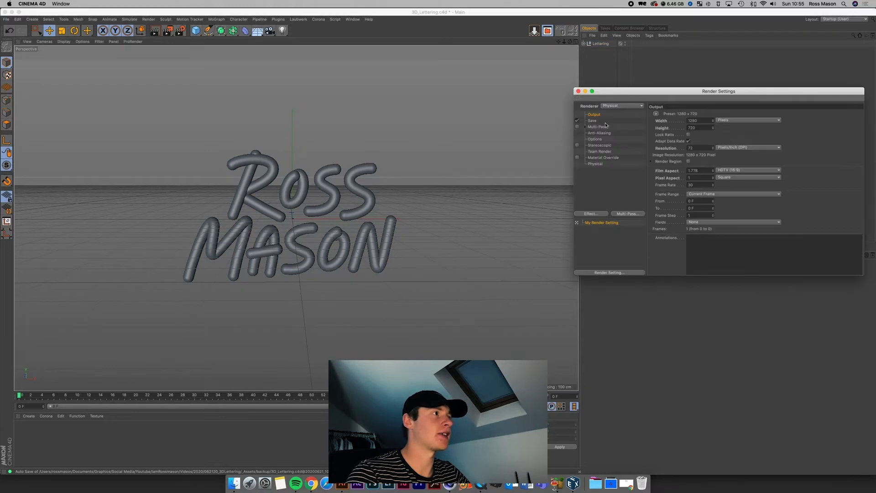
pyautogui.doubleClick(697, 120)
pyautogui.write('1')
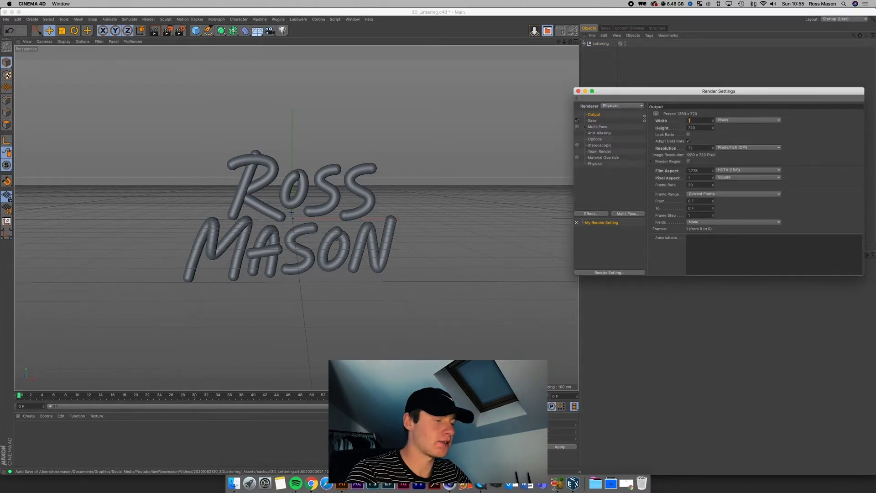
pyautogui.write('080')
pyautogui.press('Tab')
pyautogui.write('1350')
pyautogui.press('Return')
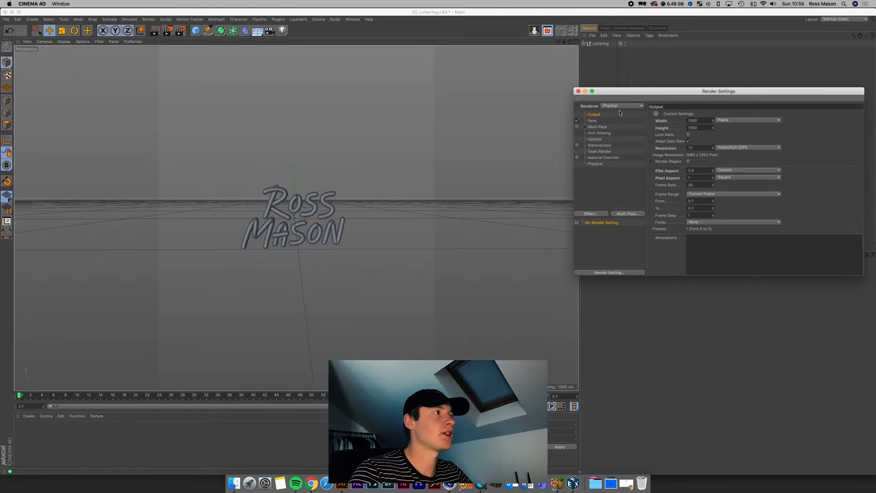
pyautogui.click(578, 91)
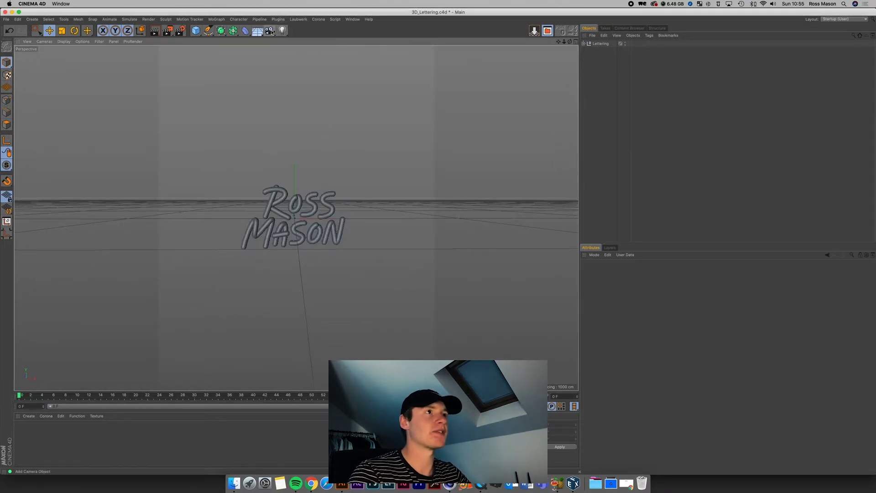
# Step: Add a new camera, look through it, and zero its heading and pitch rotation
pyautogui.click(270, 31)
pyautogui.click(296, 39)
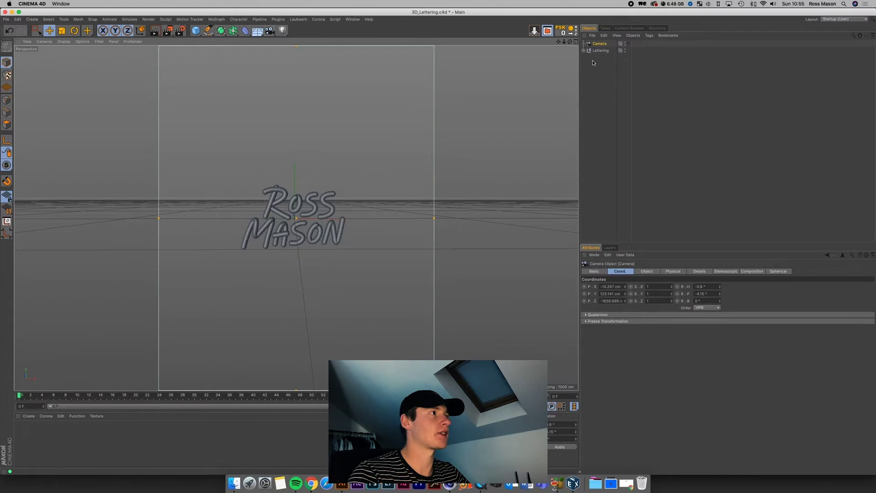
pyautogui.click(628, 43)
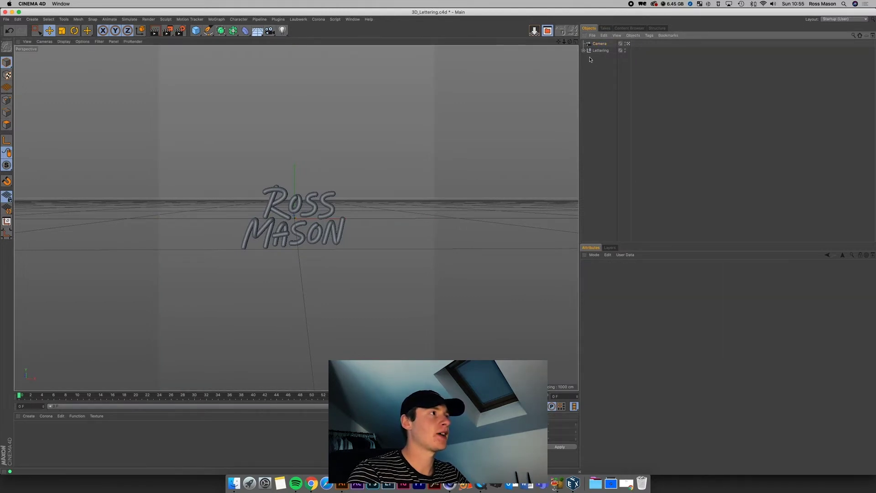
pyautogui.click(705, 286)
pyautogui.write('0')
pyautogui.press('Tab')
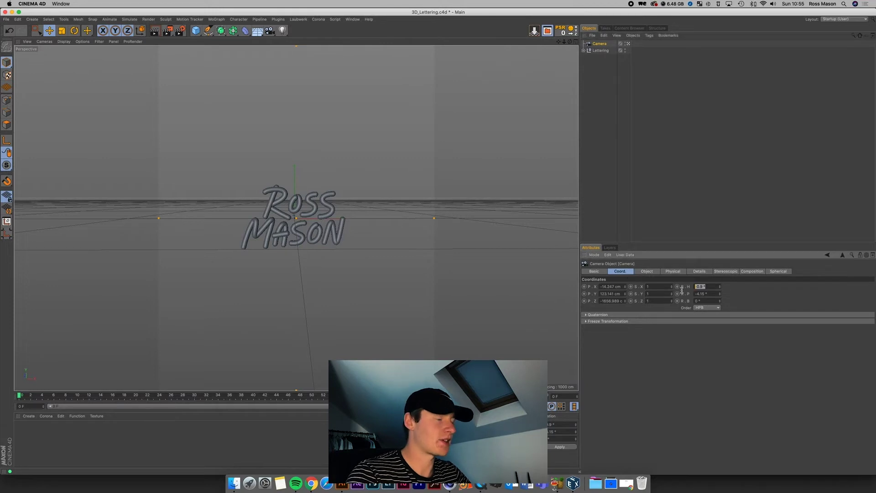
pyautogui.write('0')
pyautogui.press('Tab')
pyautogui.press('Return')
# Step: Set the camera's X and Y position to 0 and pull its Z position backwards
pyautogui.click(604, 286)
pyautogui.write('0')
pyautogui.press('Tab')
pyautogui.write('0')
pyautogui.press('Tab')
pyautogui.write('0')
pyautogui.press('Return')
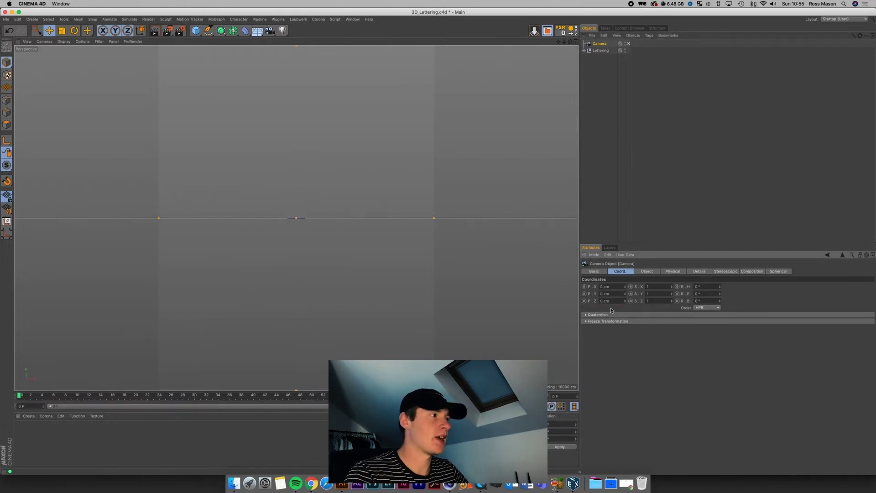
pyautogui.moveTo(624, 301); pyautogui.dragTo(584, 129)
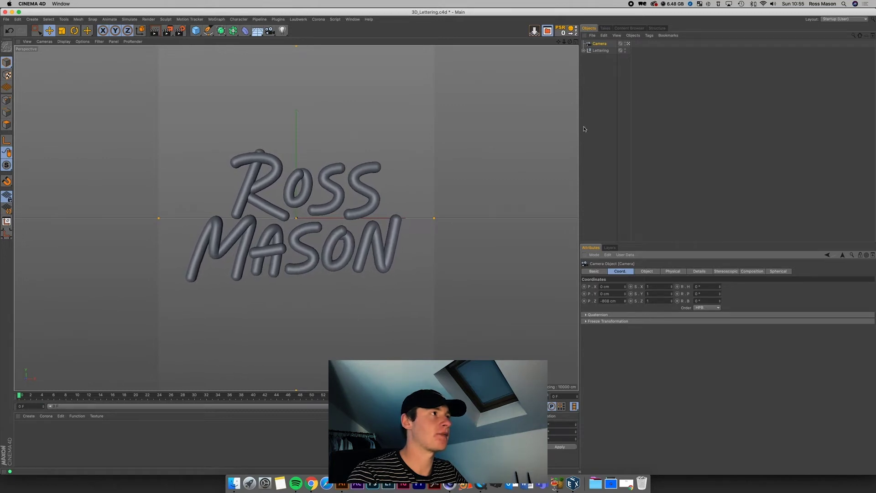
# Step: Lock the camera with a Protection tag and view the scene through it
pyautogui.rightClick(603, 43)
pyautogui.moveTo(607, 47)
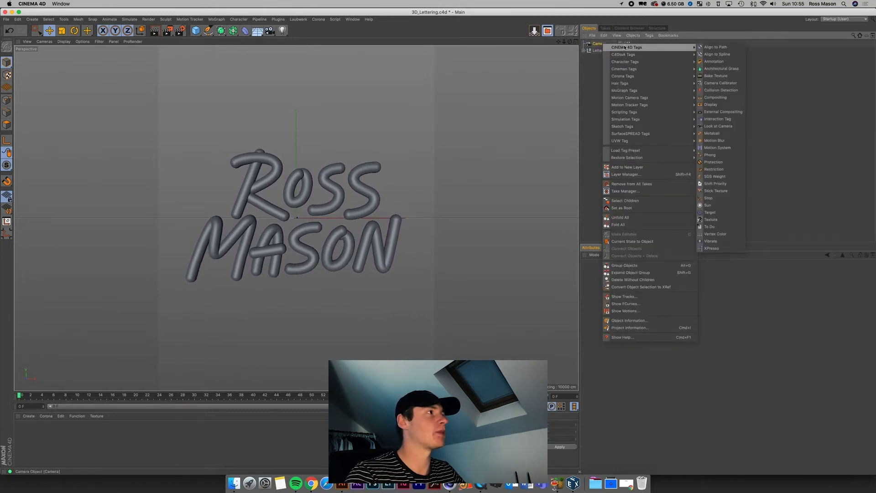
pyautogui.click(717, 162)
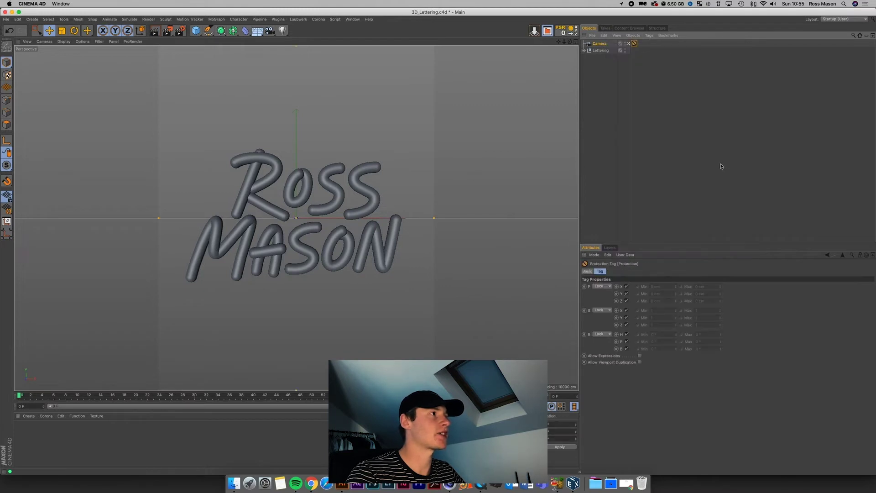
pyautogui.click(653, 146)
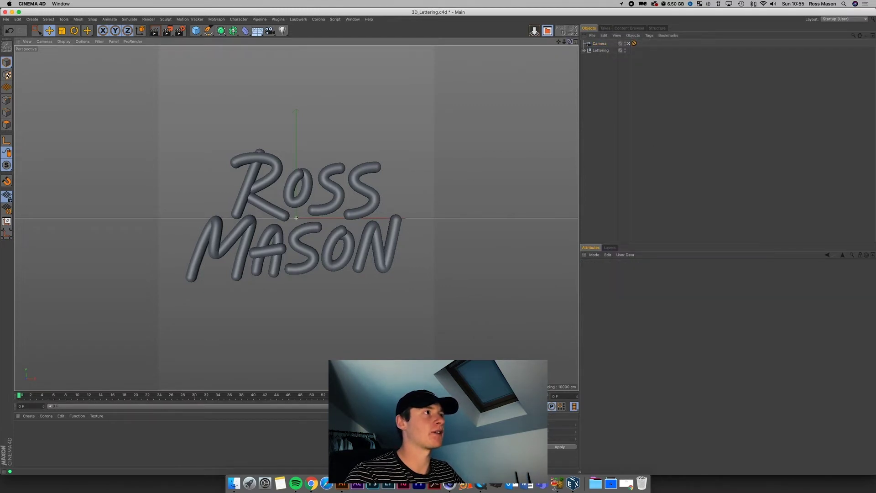
pyautogui.moveTo(564, 41); pyautogui.dragTo(618, 45)
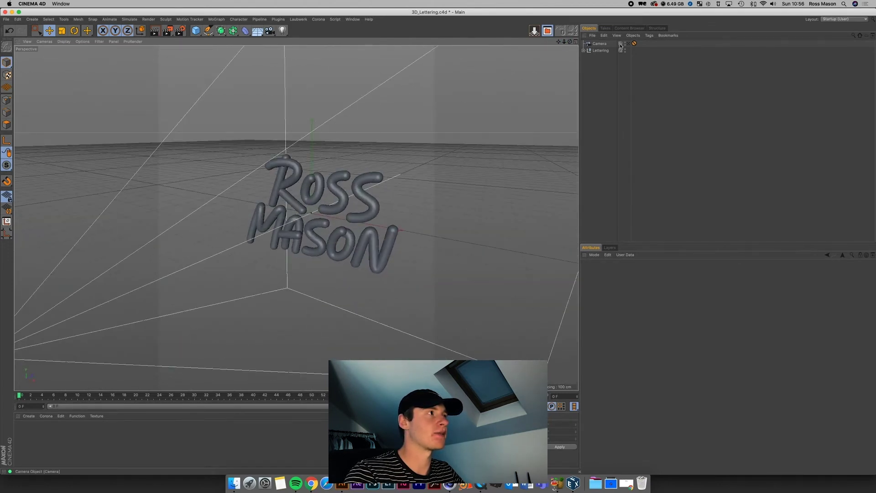
pyautogui.click(628, 43)
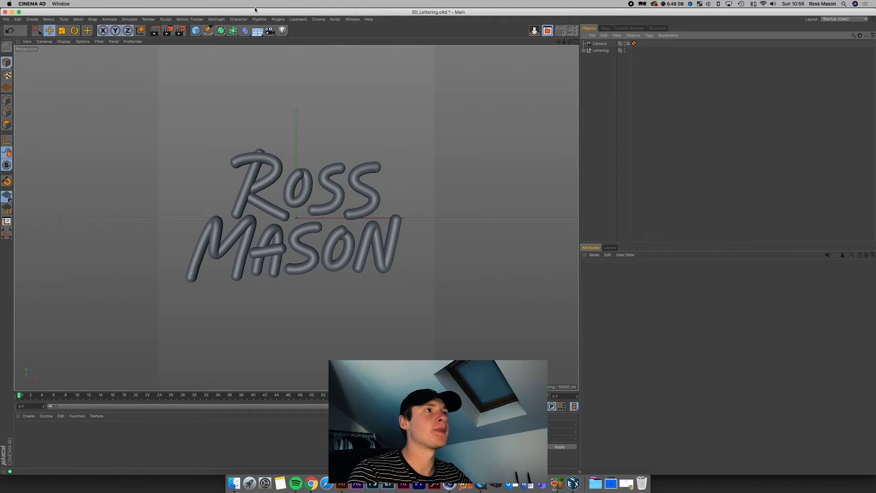
# Step: Add a Sky object and create a new material in its full editor
pyautogui.moveTo(257, 31); pyautogui.dragTo(278, 53)
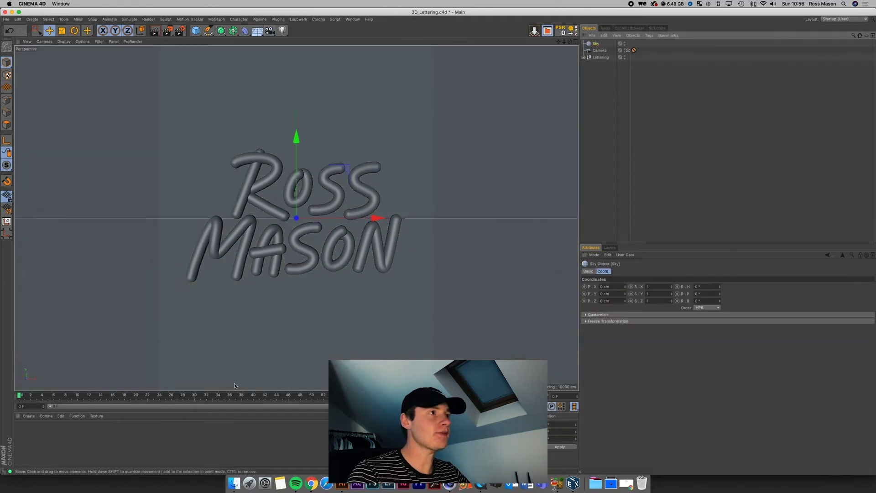
pyautogui.doubleClick(46, 439)
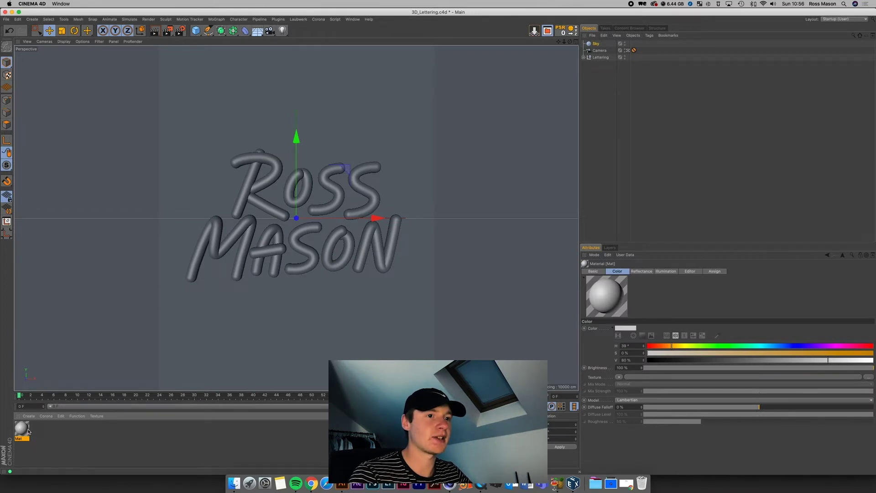
pyautogui.doubleClick(24, 429)
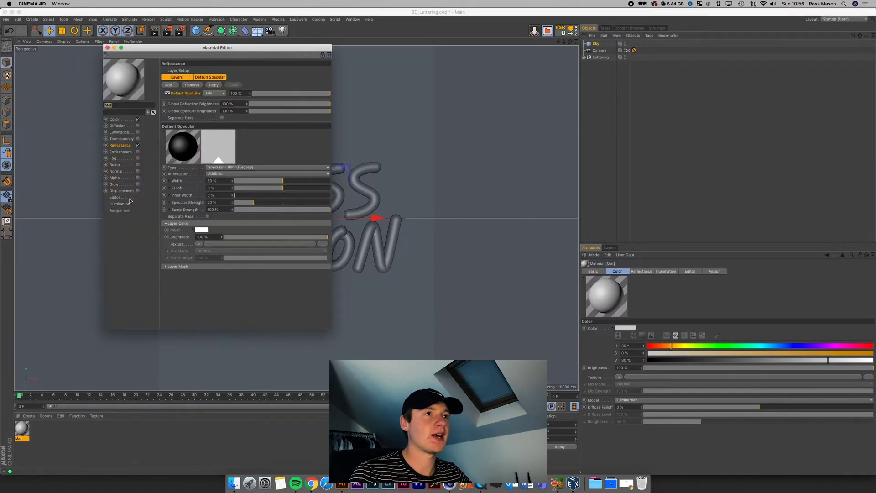
# Step: Disable the material's Reflectance and Color, enable Luminance, and browse for a texture image
pyautogui.click(138, 145)
pyautogui.click(138, 119)
pyautogui.click(138, 132)
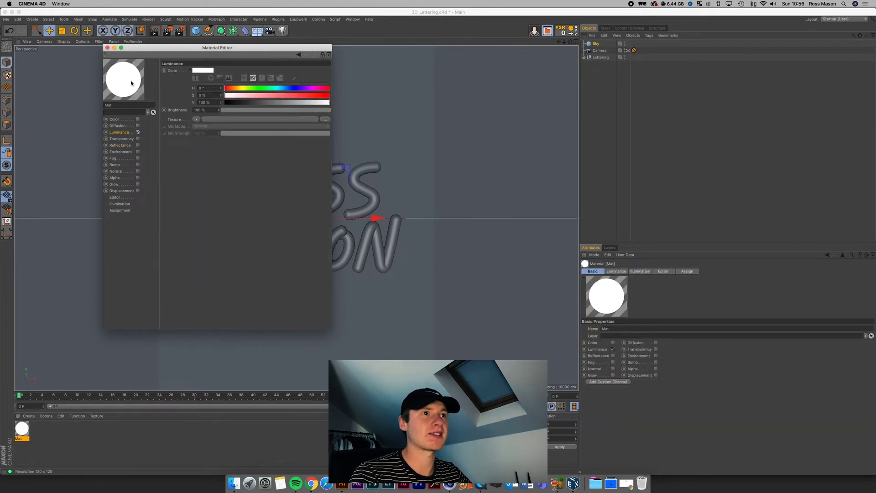
pyautogui.click(207, 119)
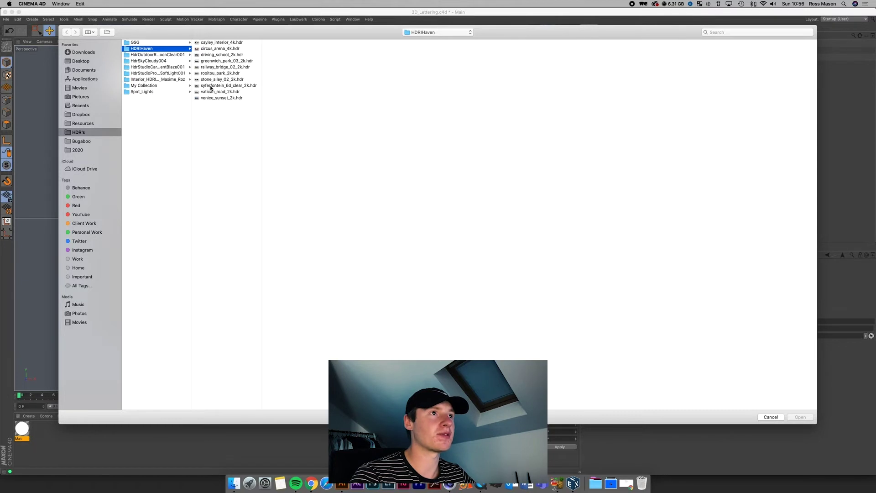
# Step: Pick venice_sunset_2k.hdr from the HDRIHaven images and load it as the luminance texture
pyautogui.click(211, 87)
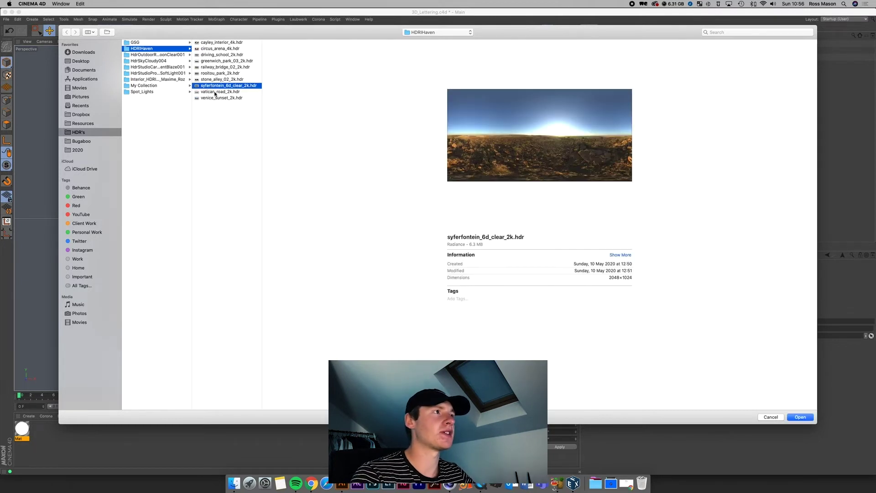
pyautogui.click(214, 91)
pyautogui.click(219, 98)
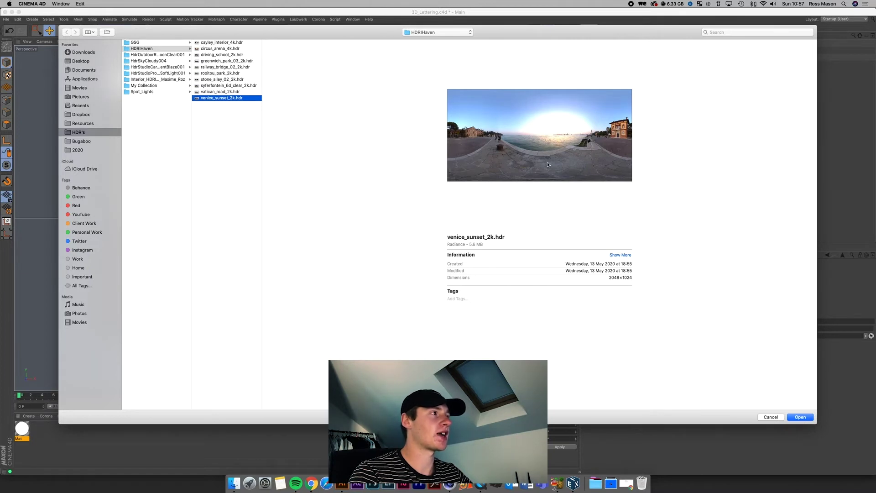
pyautogui.press('Return')
pyautogui.click(457, 154)
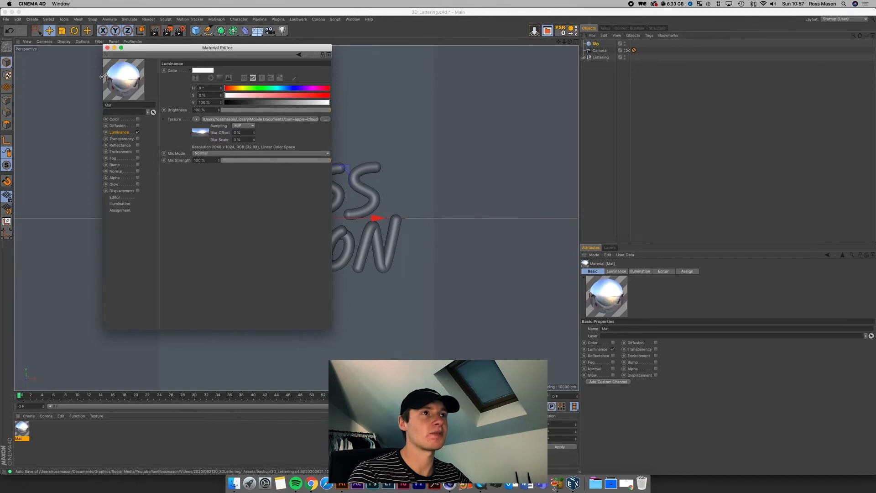
# Step: Apply the sunset material Mat to the Sky object and preview a viewport render
pyautogui.click(108, 48)
pyautogui.moveTo(22, 430); pyautogui.dragTo(595, 43)
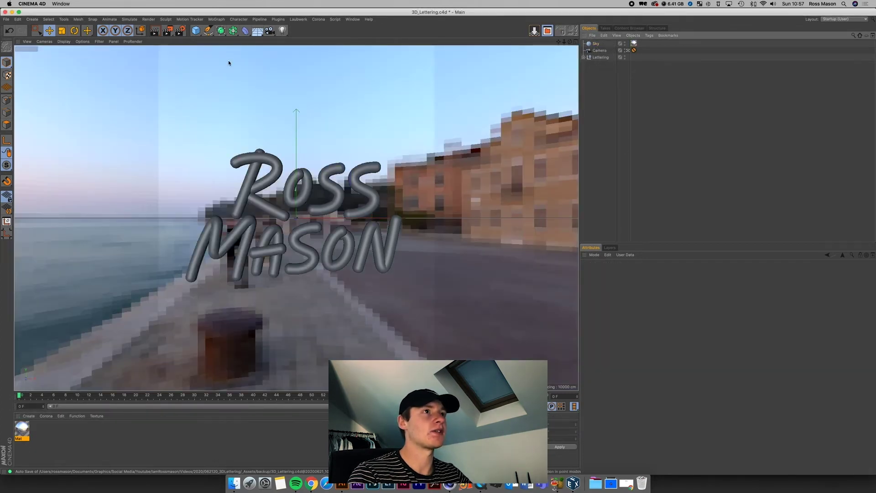
pyautogui.click(168, 36)
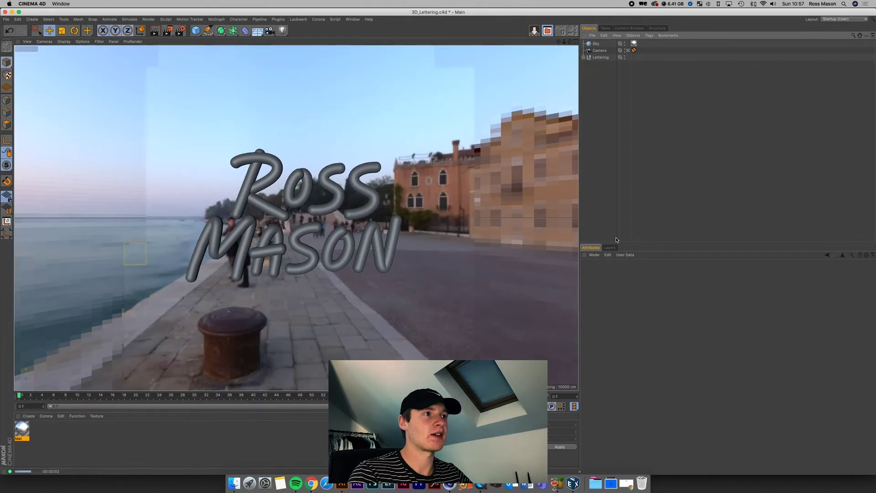
pyautogui.click(686, 166)
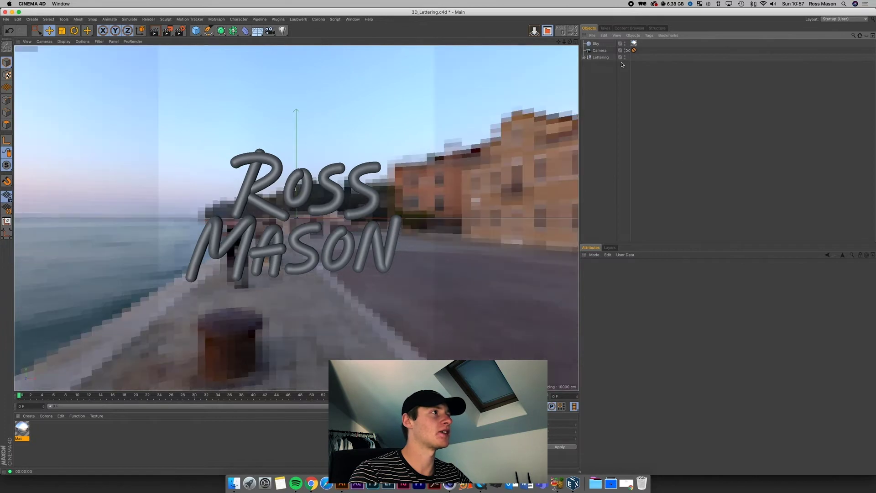
# Step: Add a Compositing tag to the Sky and uncheck Seen by Camera
pyautogui.rightClick(596, 44)
pyautogui.moveTo(602, 48)
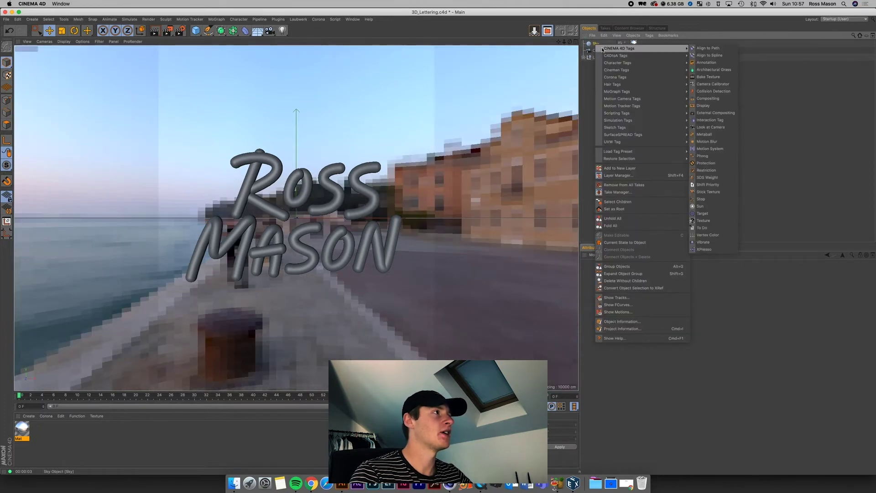
pyautogui.click(707, 98)
pyautogui.click(622, 307)
pyautogui.click(661, 143)
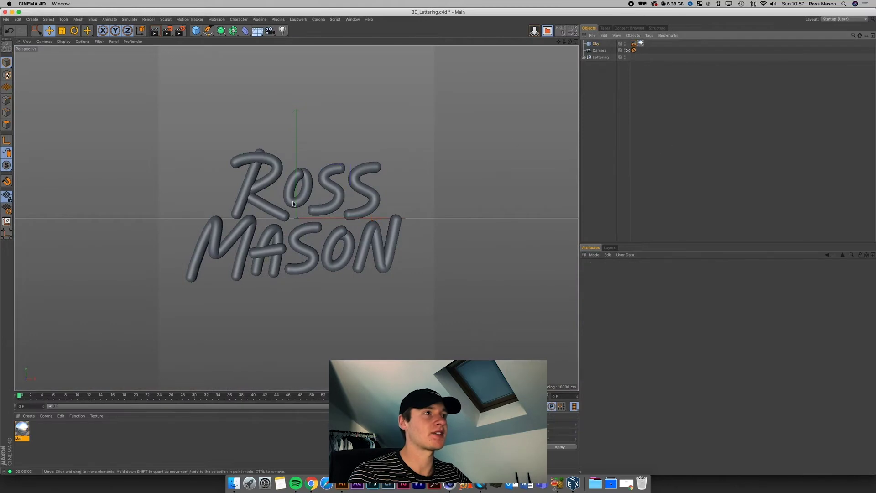
# Step: Create material Mat.1, apply it to Lettering, and open its Reflectance channel in the editor
pyautogui.doubleClick(48, 430)
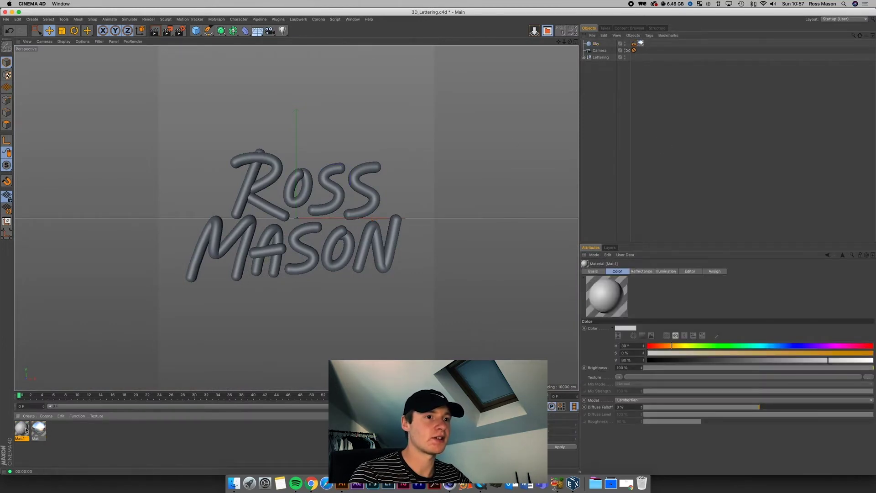
pyautogui.moveTo(21, 430); pyautogui.dragTo(600, 57)
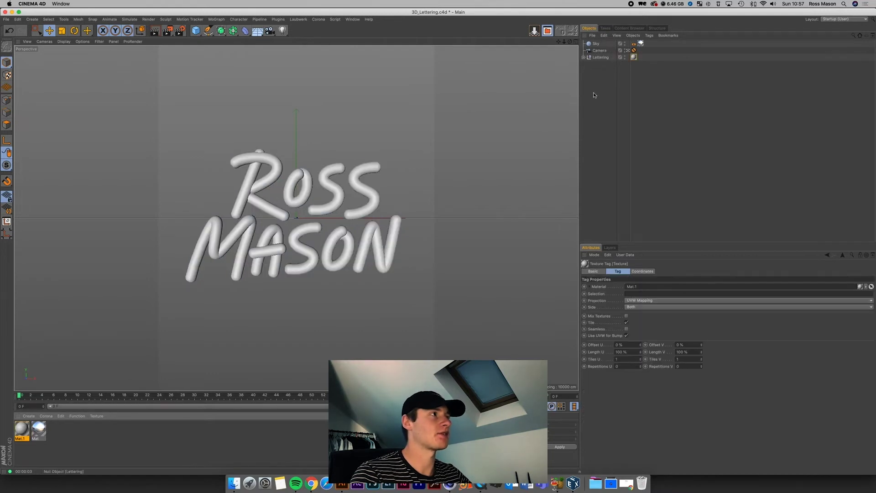
pyautogui.doubleClick(21, 428)
pyautogui.moveTo(246, 44); pyautogui.dragTo(691, 83)
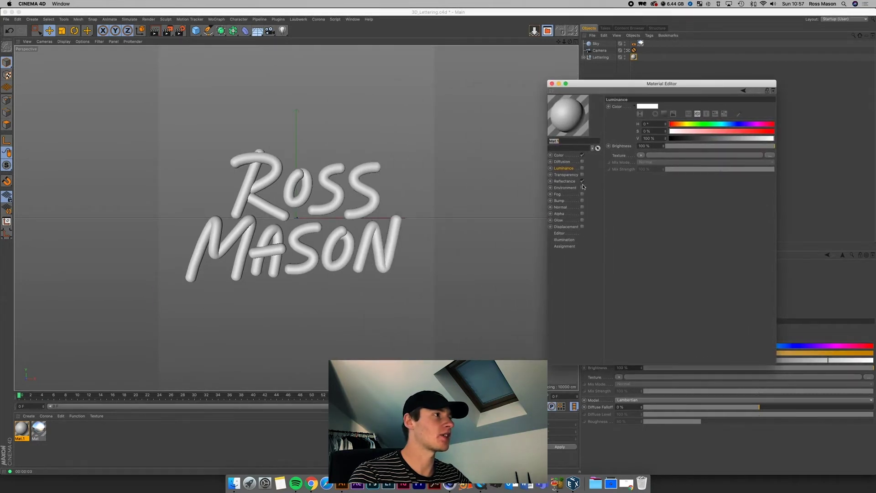
pyautogui.click(559, 156)
pyautogui.click(570, 182)
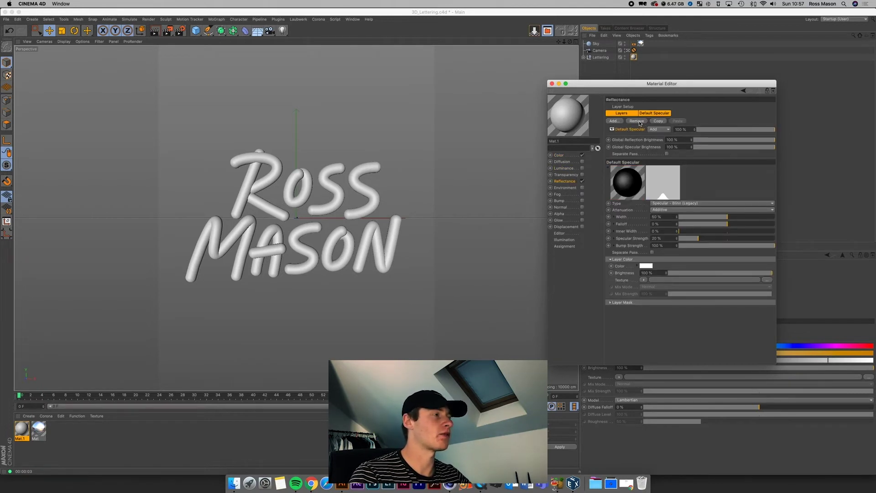
# Step: Swap Mat.1's Default Specular for a Beckmann layer with 40% roughness and render a preview
pyautogui.click(639, 121)
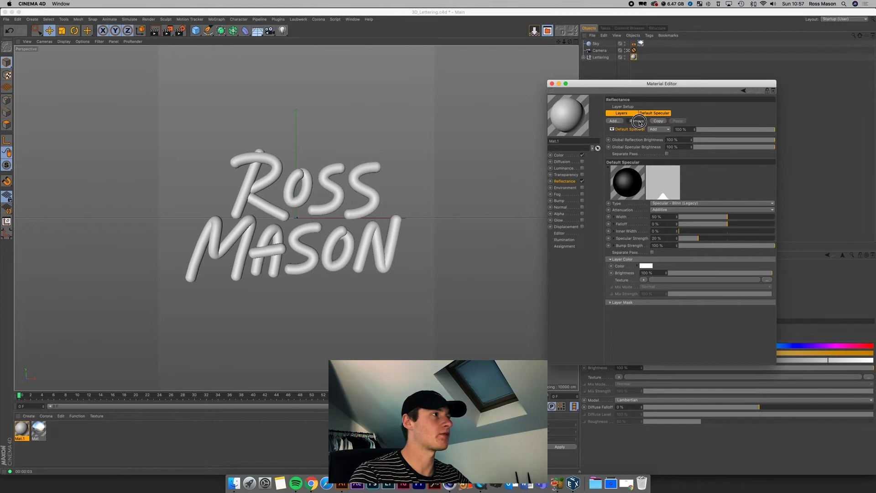
pyautogui.click(614, 121)
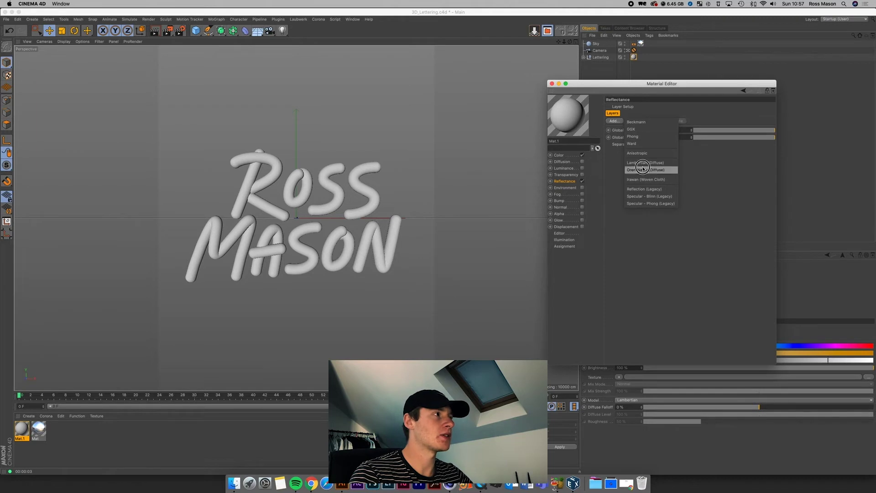
pyautogui.click(641, 136)
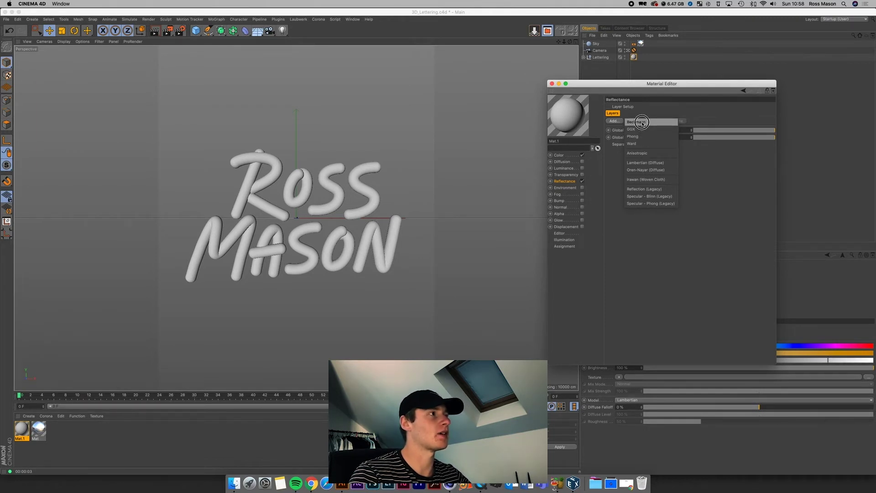
pyautogui.click(642, 122)
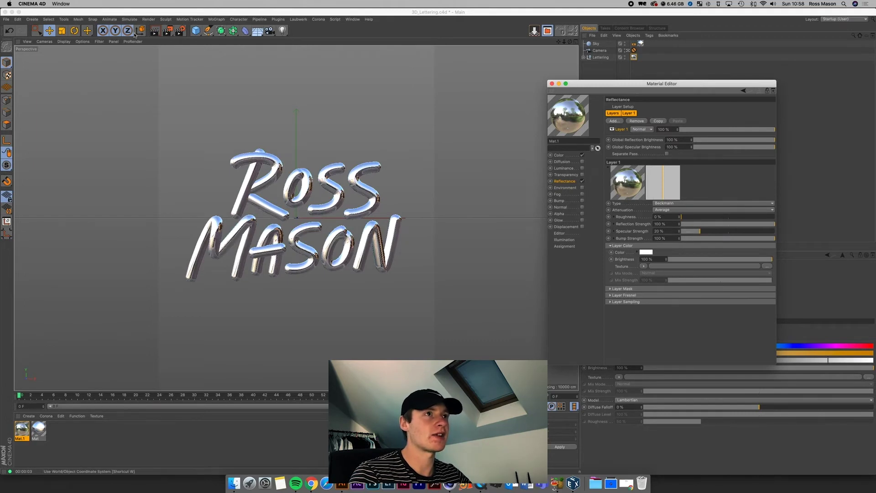
pyautogui.click(359, 258)
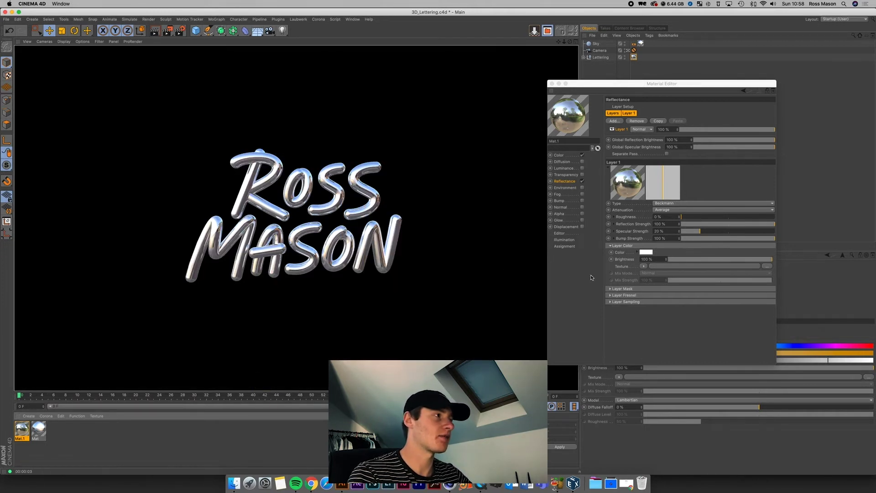
pyautogui.click(654, 324)
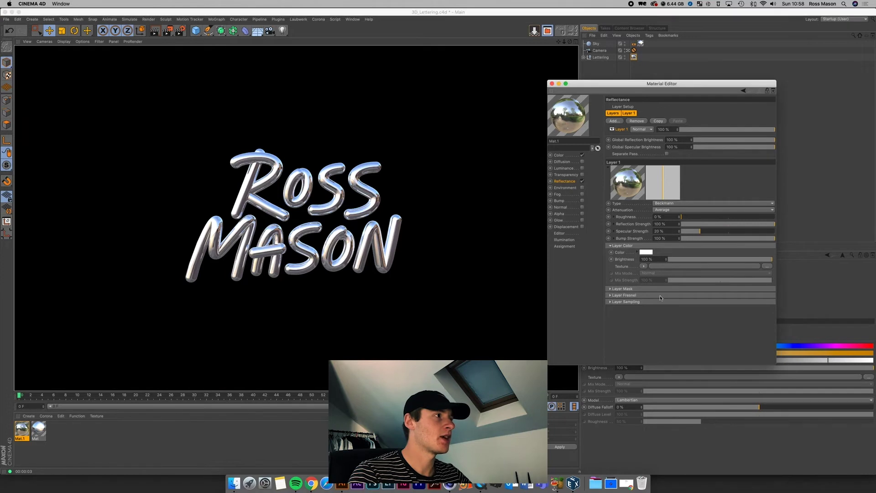
pyautogui.moveTo(700, 218); pyautogui.dragTo(719, 224)
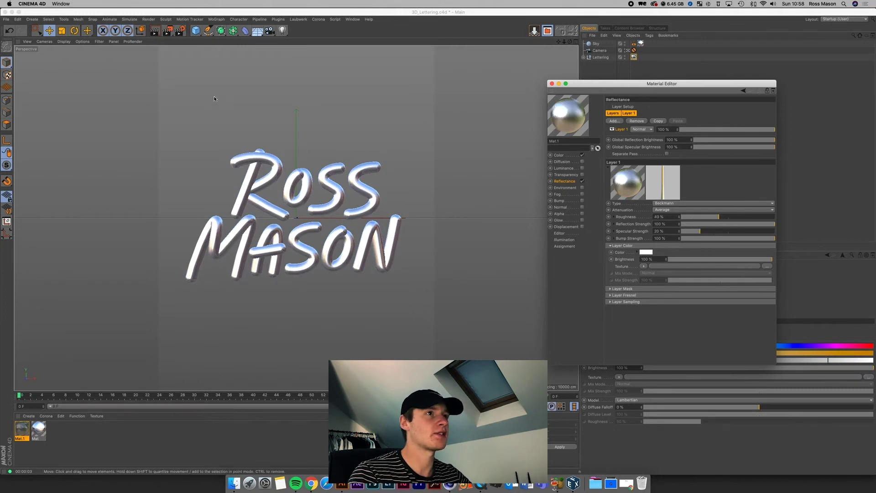
pyautogui.click(160, 33)
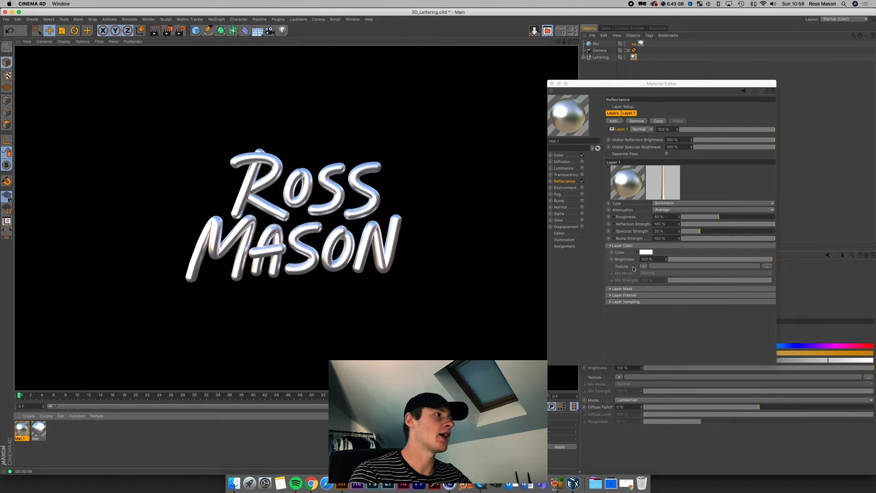
pyautogui.click(591, 205)
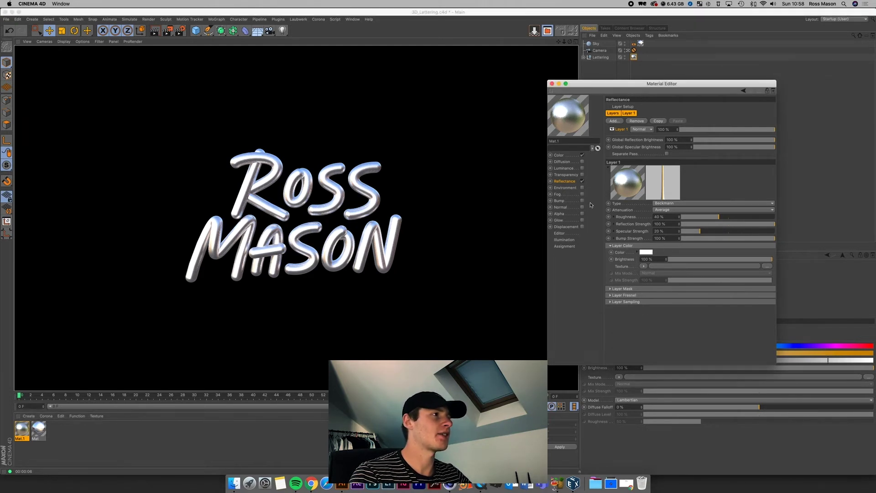
# Step: Tint Mat.1's base colour warm tan, set the reflection layer opacity to 76%, and render
pyautogui.click(559, 155)
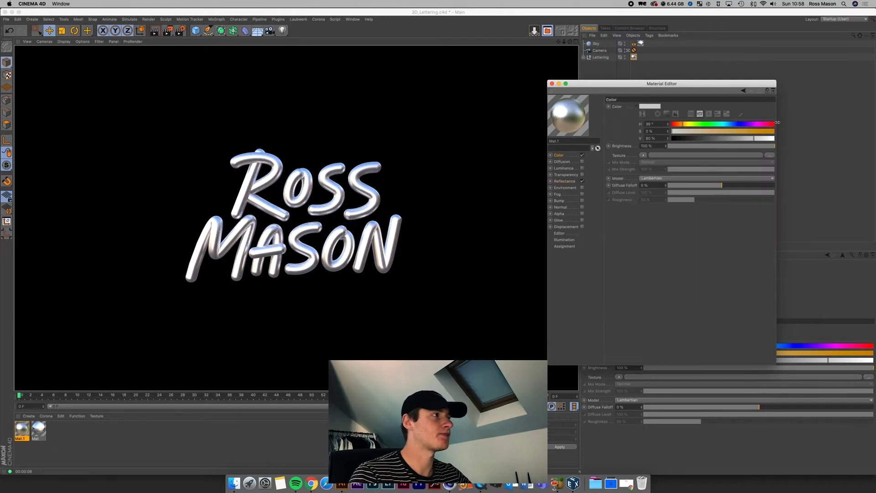
pyautogui.moveTo(691, 132); pyautogui.dragTo(761, 139)
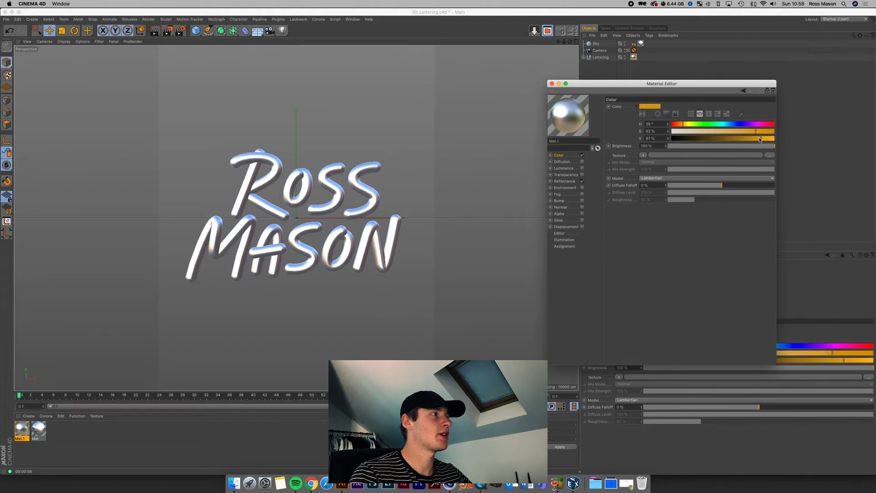
pyautogui.click(558, 182)
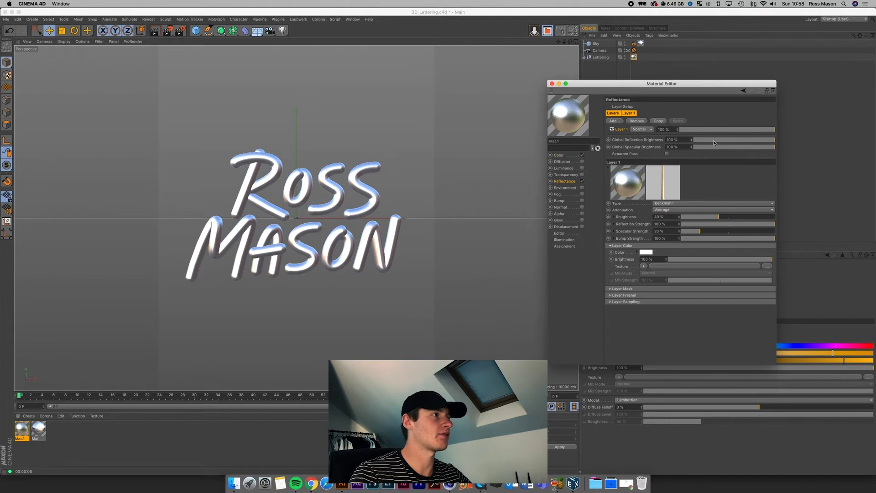
pyautogui.click(752, 131)
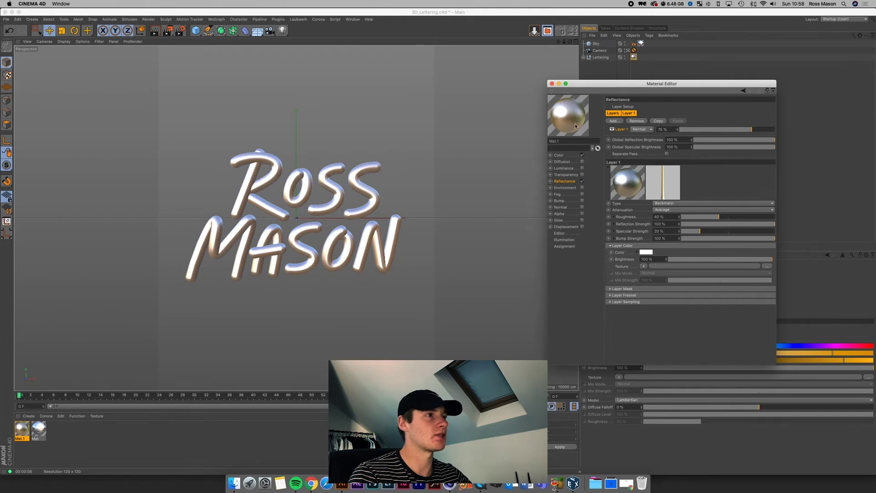
pyautogui.click(156, 32)
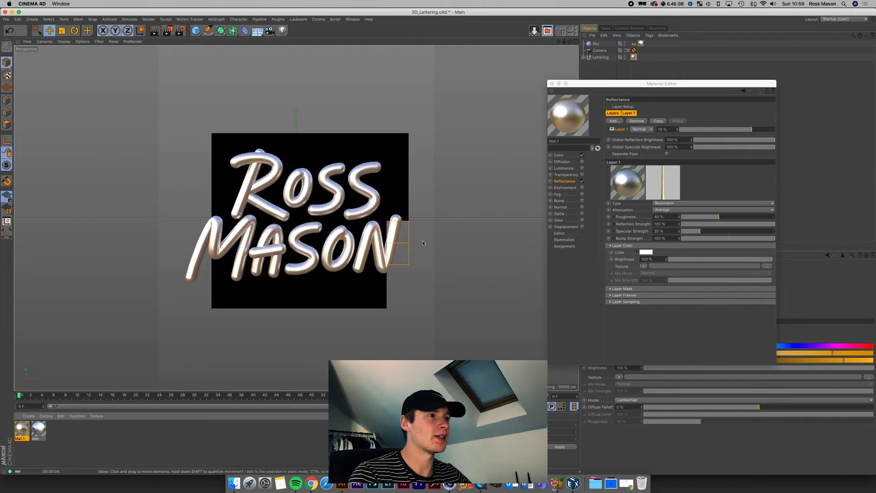
# Step: Set the reflection Layer Color to a saturated yellow-gold (H 43°, S 80%) and render a preview
pyautogui.click(647, 252)
pyautogui.click(642, 260)
pyautogui.moveTo(642, 259); pyautogui.dragTo(647, 259)
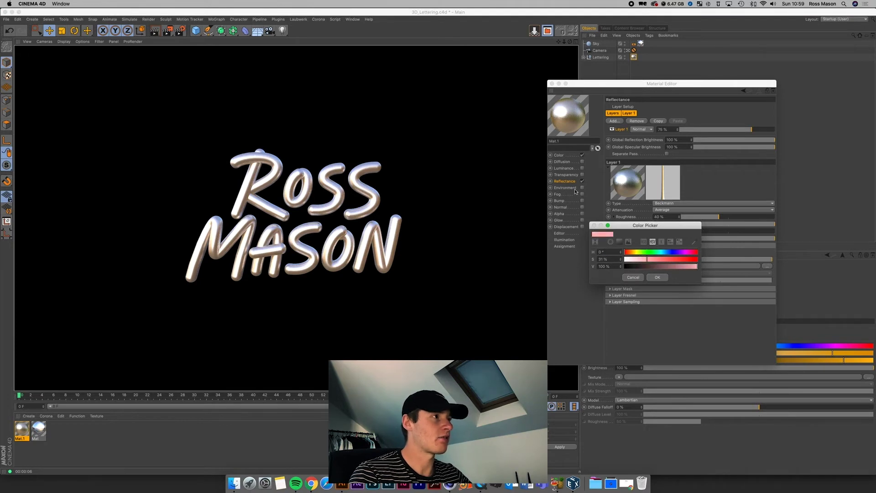
pyautogui.click(634, 253)
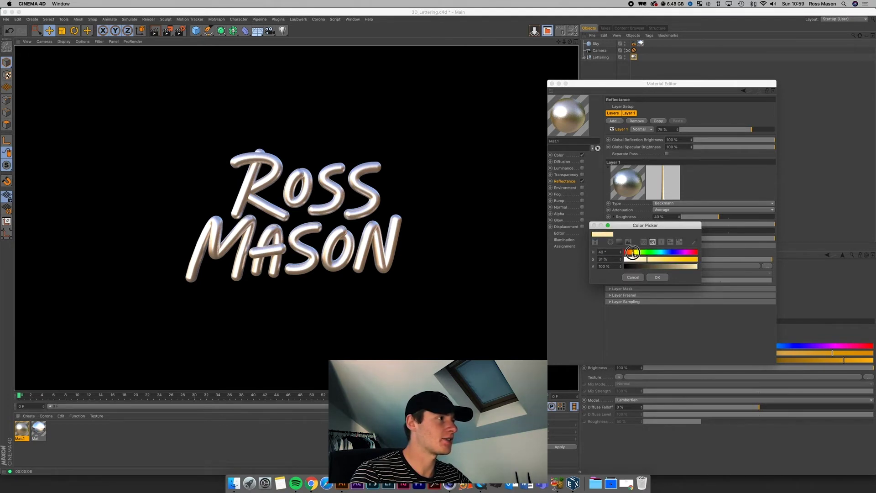
pyautogui.moveTo(646, 259); pyautogui.dragTo(683, 259)
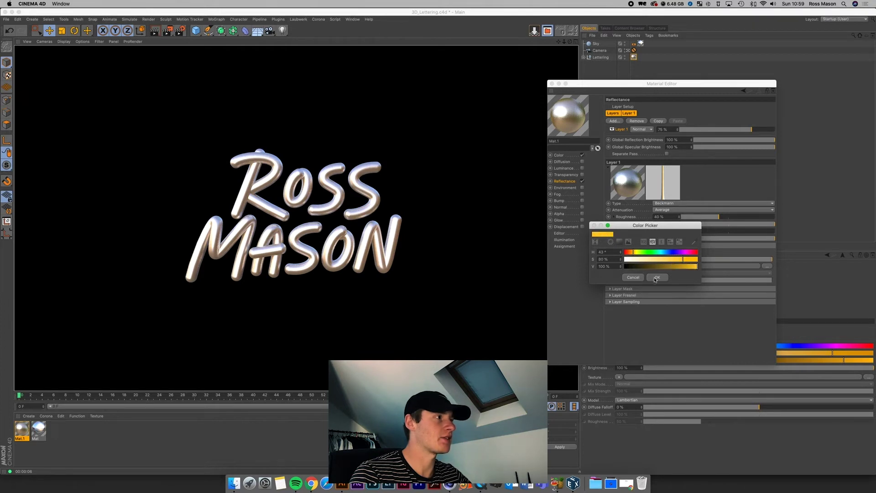
pyautogui.click(656, 277)
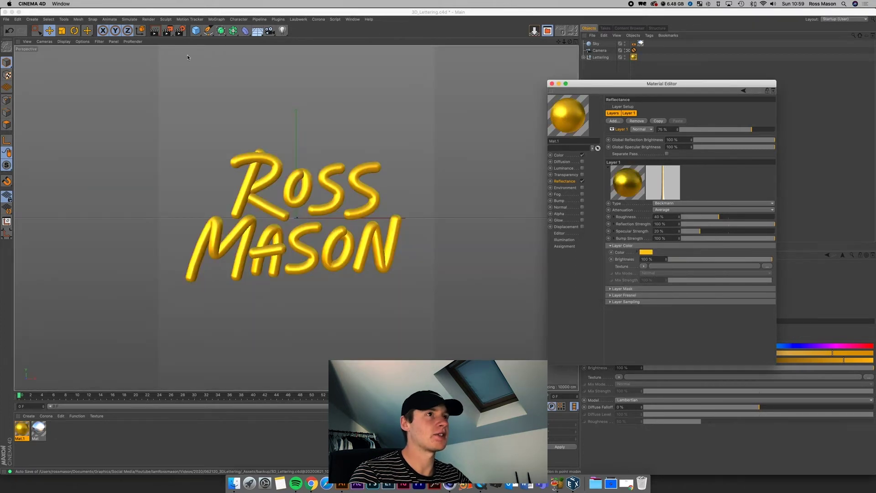
pyautogui.click(408, 239)
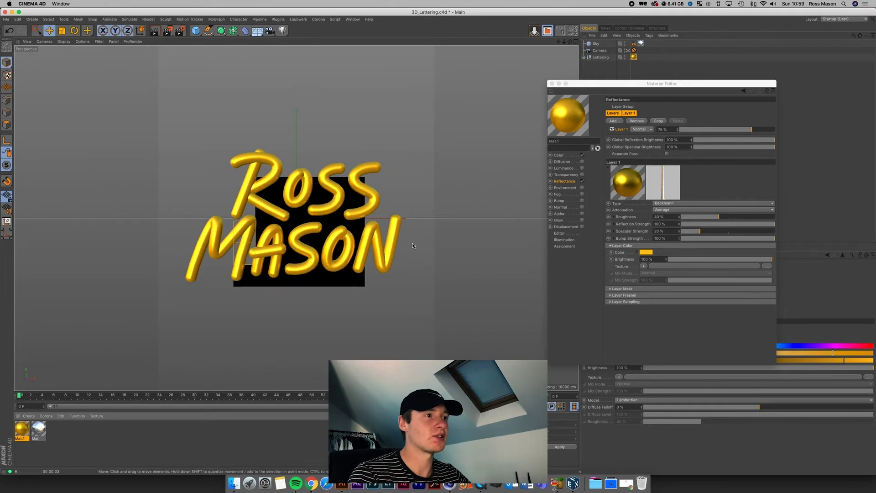
# Step: Darken the gold Layer Color slightly and re-render to check the glossy gold
pyautogui.click(646, 252)
pyautogui.moveTo(670, 264)
pyautogui.mouseDown()
pyautogui.moveTo(684, 269)
pyautogui.moveTo(681, 258)
pyautogui.moveTo(633, 254)
pyautogui.mouseUp()
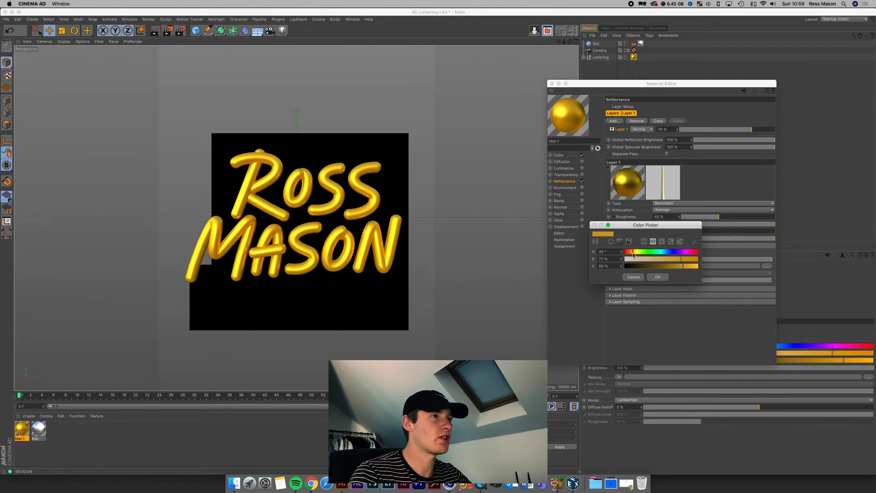
pyautogui.click(655, 277)
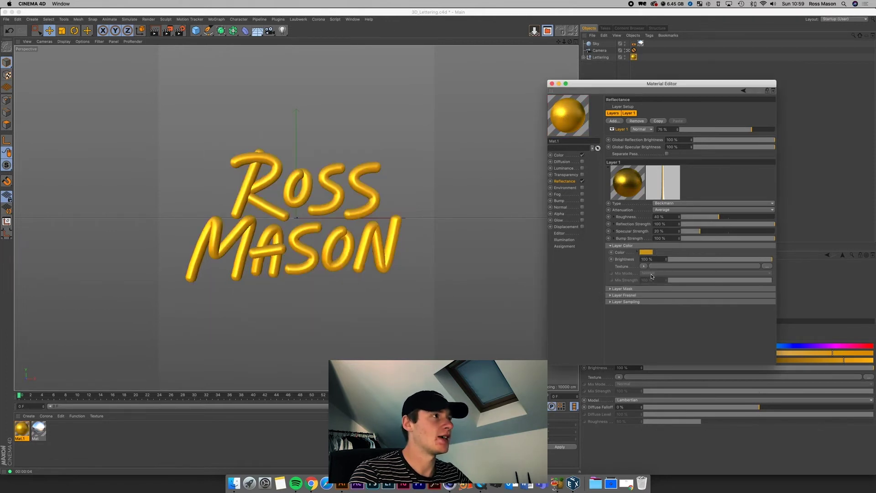
pyautogui.click(155, 31)
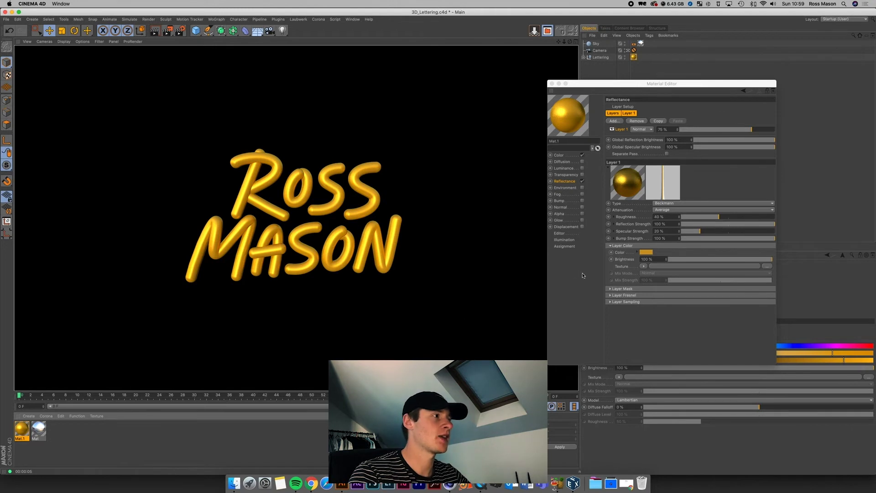
# Step: Set the gold reflection layer's Fresnel to Dielectric at 50% strength and render the viewport
pyautogui.click(611, 295)
pyautogui.click(642, 301)
pyautogui.click(646, 308)
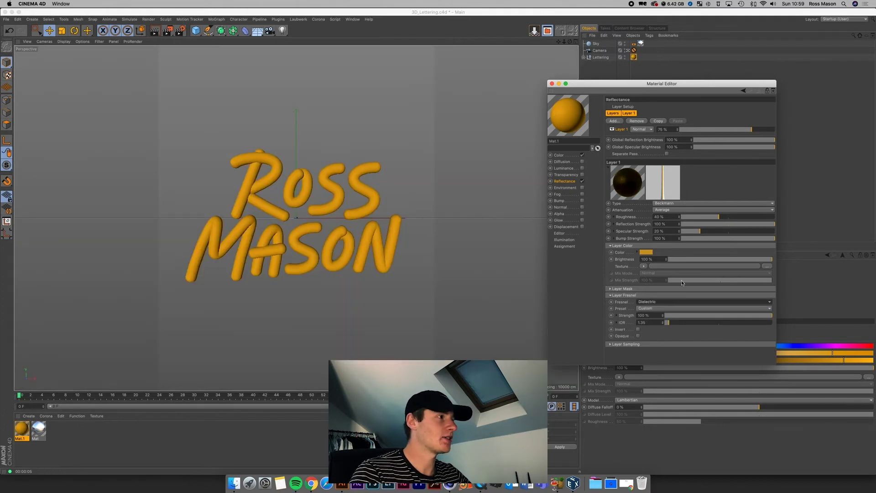
pyautogui.click(155, 33)
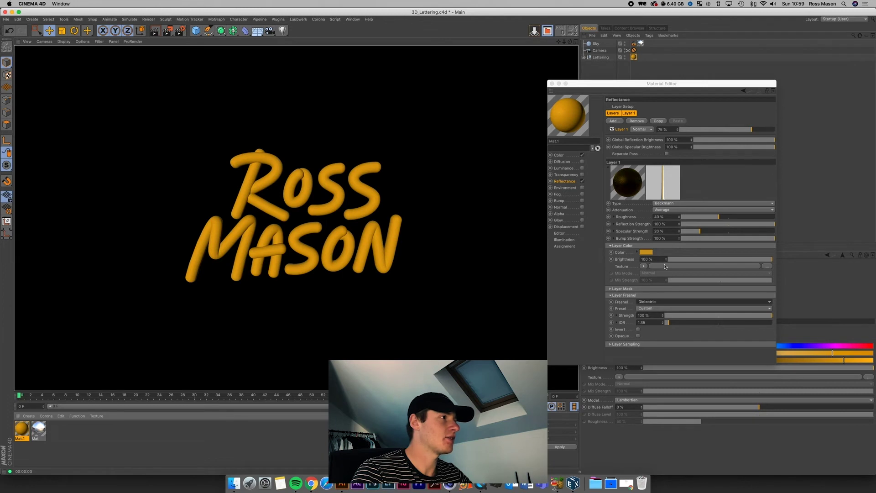
pyautogui.moveTo(728, 318); pyautogui.dragTo(720, 319)
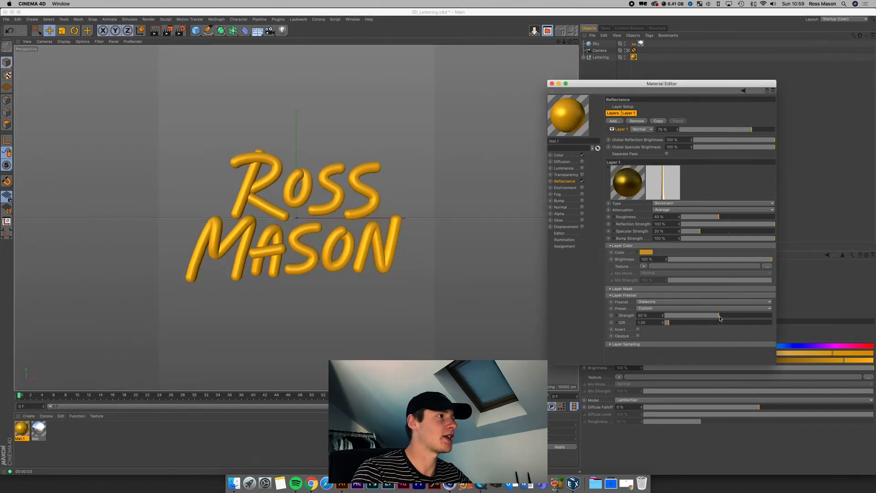
pyautogui.click(423, 252)
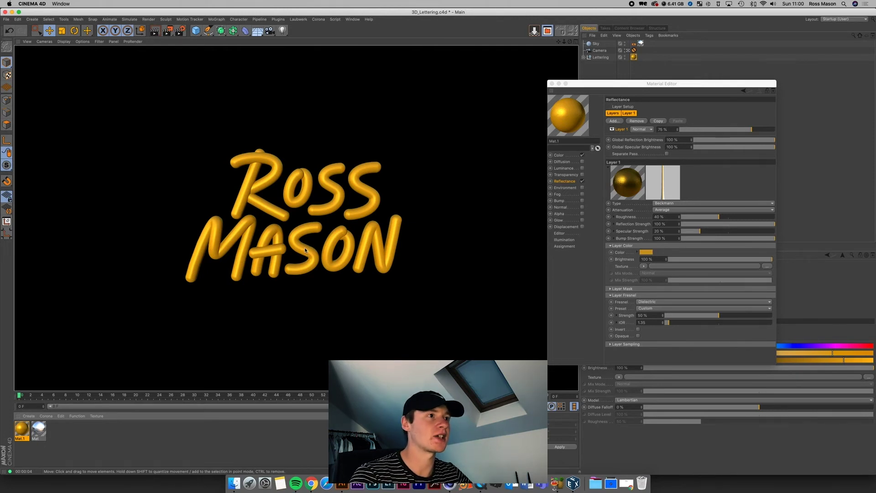
# Step: In Render Settings, add the Ambient Occlusion and Global Illumination effects
pyautogui.click(182, 33)
pyautogui.click(552, 84)
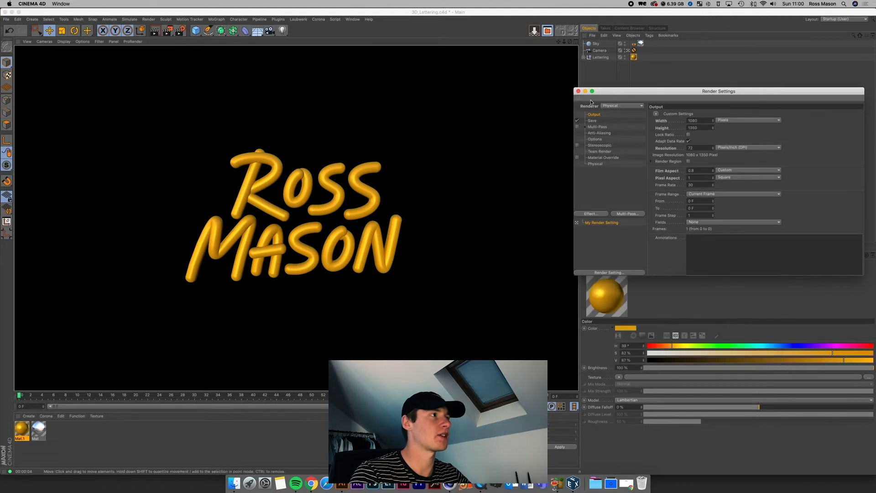
pyautogui.moveTo(611, 91); pyautogui.dragTo(521, 104)
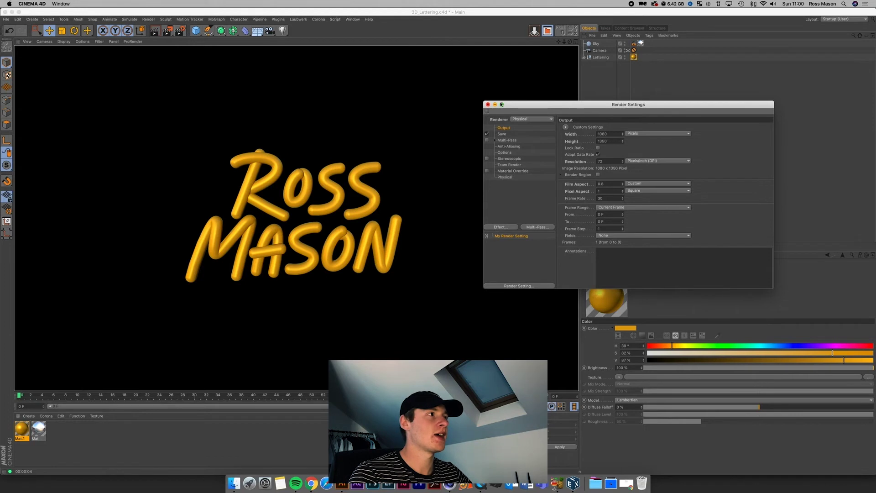
pyautogui.moveTo(525, 104); pyautogui.dragTo(494, 103)
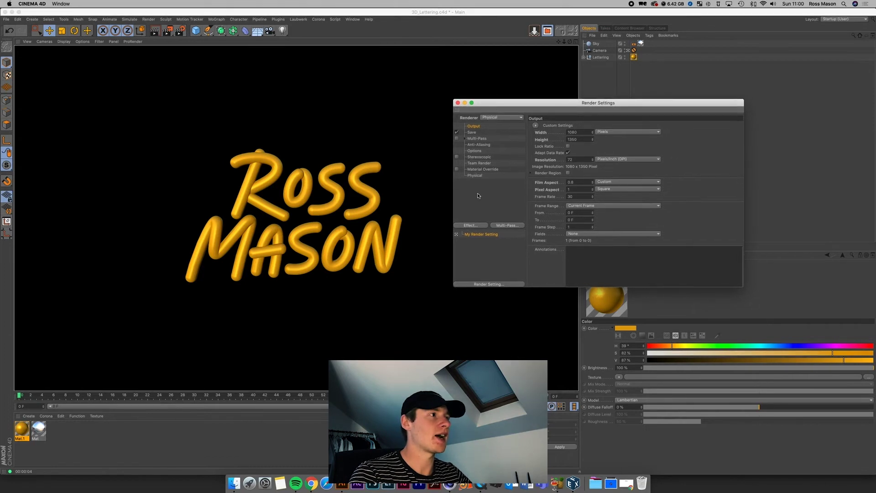
pyautogui.click(475, 227)
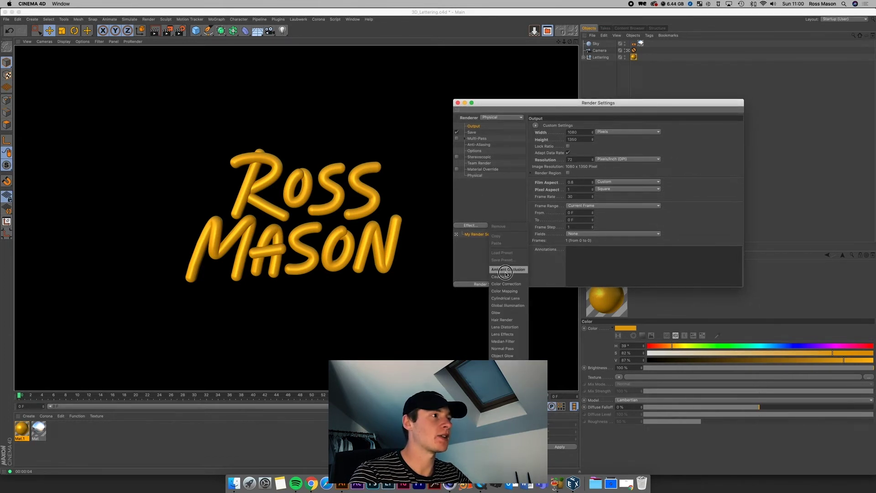
pyautogui.click(506, 270)
pyautogui.click(472, 226)
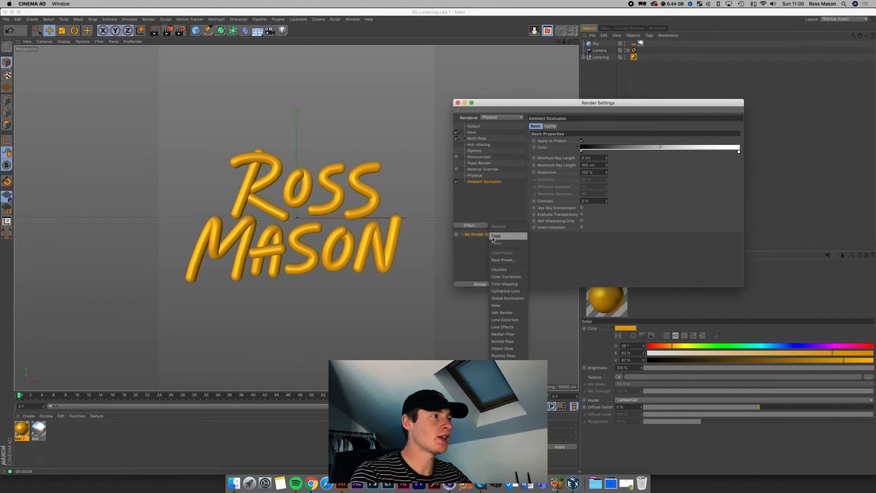
pyautogui.click(500, 299)
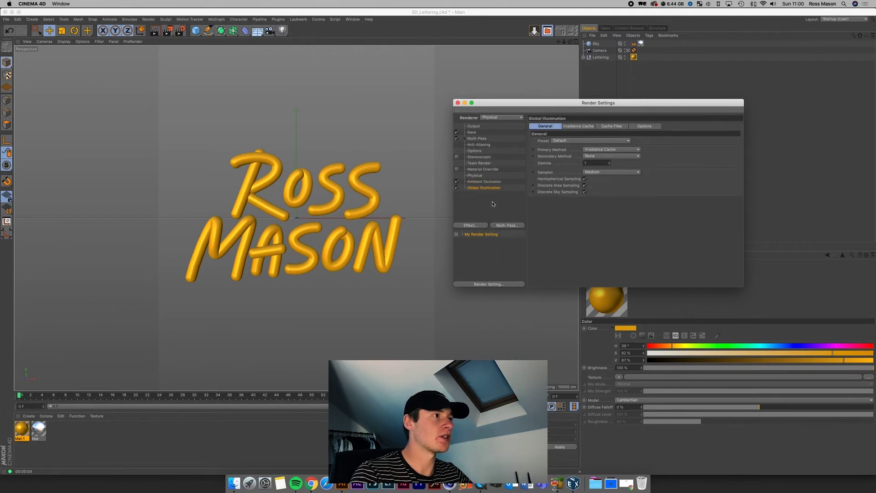
# Step: Review the Ambient Occlusion and Global Illumination settings, close Render Settings, and render the viewport
pyautogui.click(480, 182)
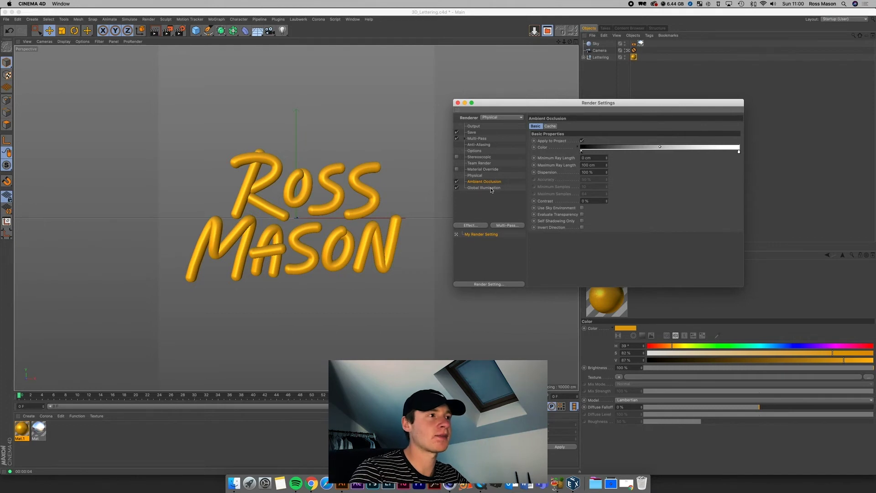
pyautogui.click(491, 189)
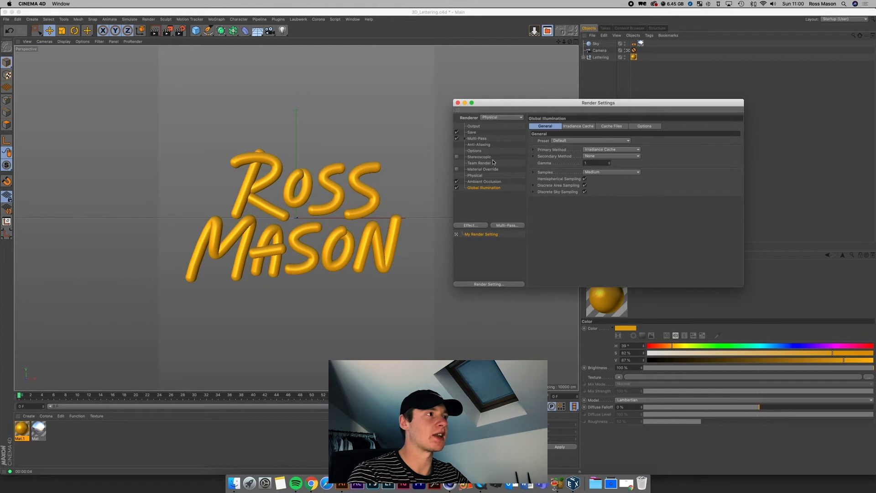
pyautogui.click(458, 103)
pyautogui.click(160, 33)
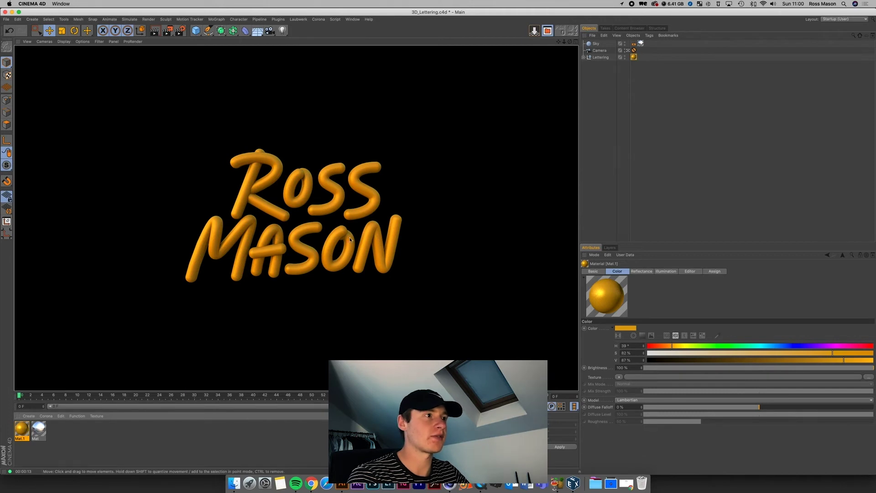
# Step: In Mat.1, raise the reflection layer strength to 100% and specular strength to 40%
pyautogui.doubleClick(19, 427)
pyautogui.moveTo(212, 47); pyautogui.dragTo(577, 106)
pyautogui.moveTo(673, 154); pyautogui.dragTo(774, 166)
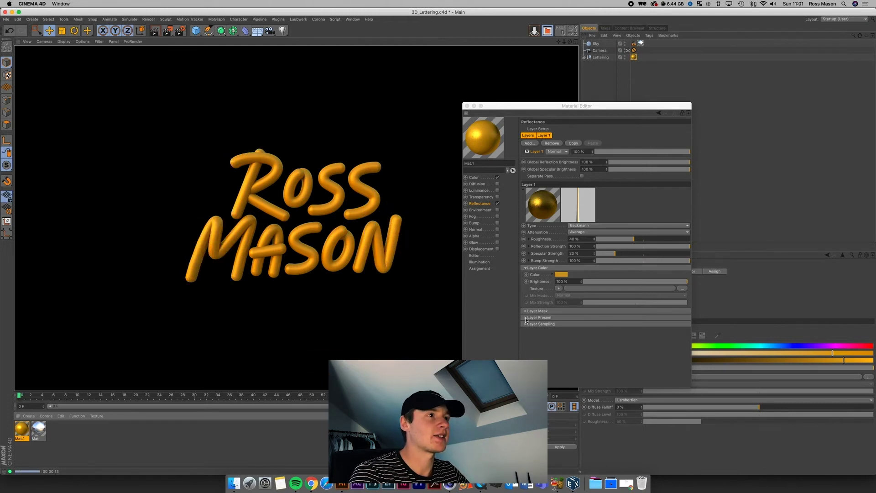
pyautogui.moveTo(615, 254); pyautogui.dragTo(634, 254)
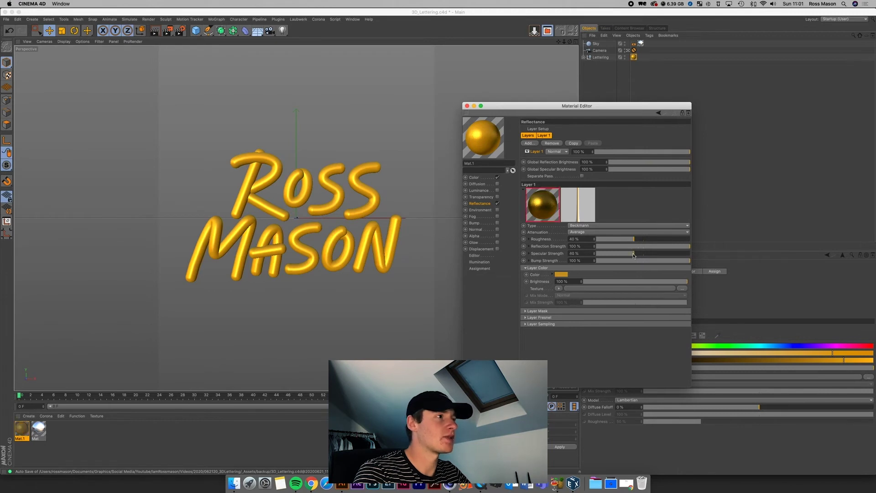
# Step: Set the reflection layer's Fresnel strength to 30% and re-render the lettering
pyautogui.click(525, 317)
pyautogui.moveTo(626, 338); pyautogui.dragTo(688, 338)
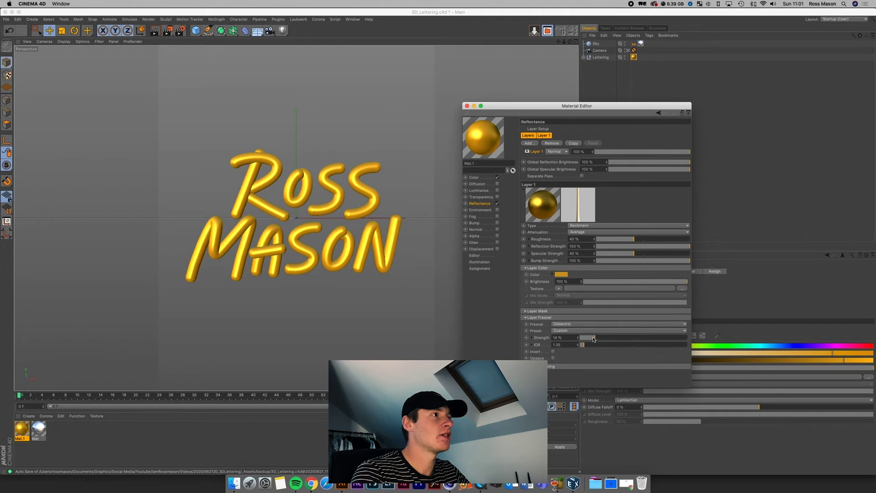
pyautogui.moveTo(628, 336); pyautogui.dragTo(612, 339)
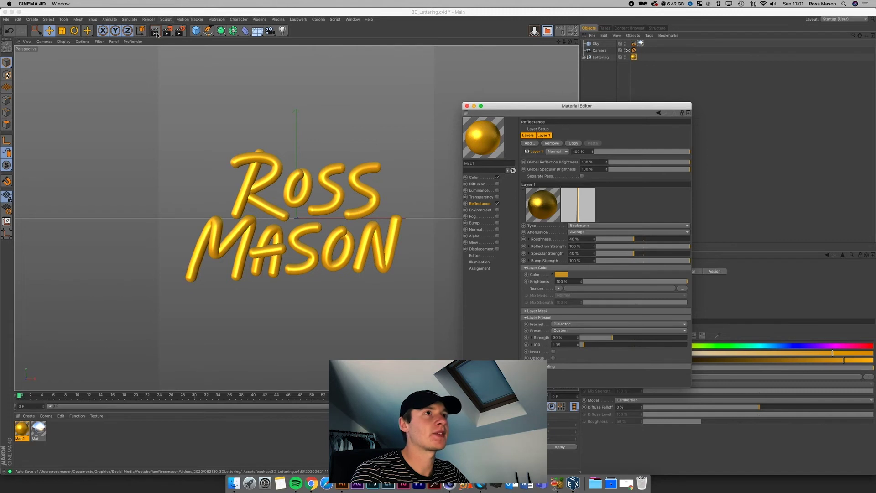
pyautogui.click(320, 288)
pyautogui.press('super+r')
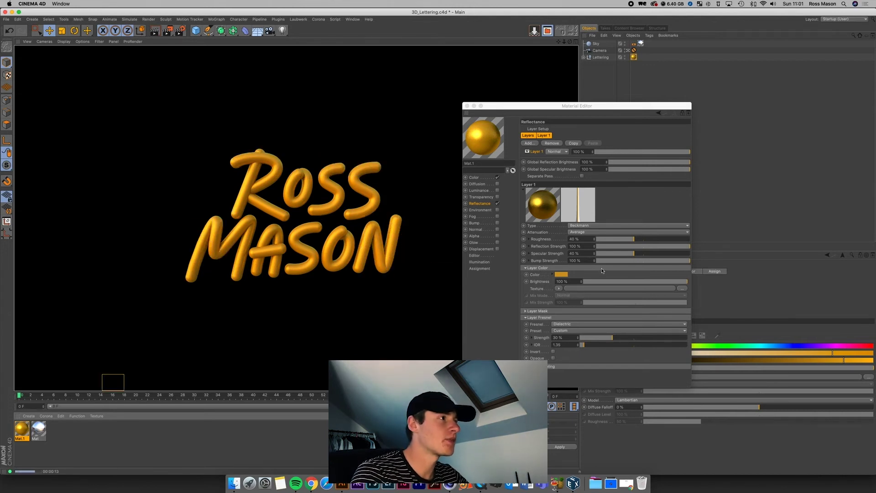
# Step: Lower the reflection layer colour's saturation from 77% to 60%
pyautogui.click(561, 274)
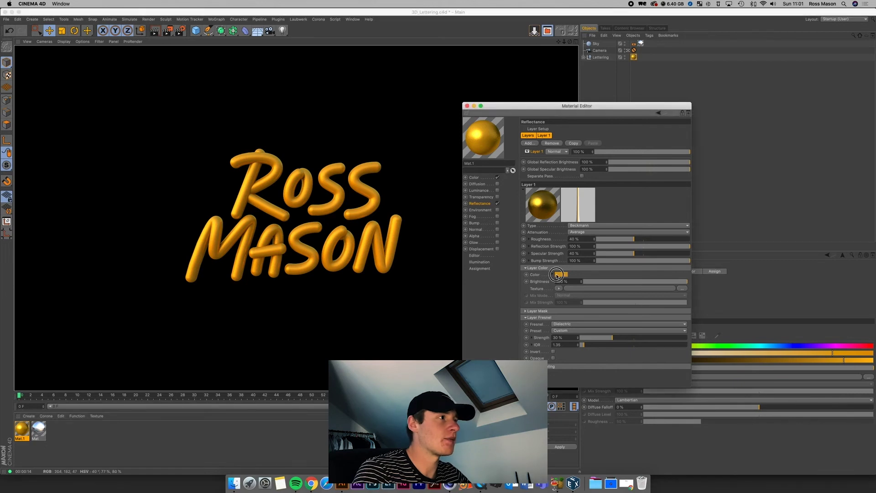
pyautogui.moveTo(583, 283); pyautogui.dragTo(610, 288)
pyautogui.click(567, 299)
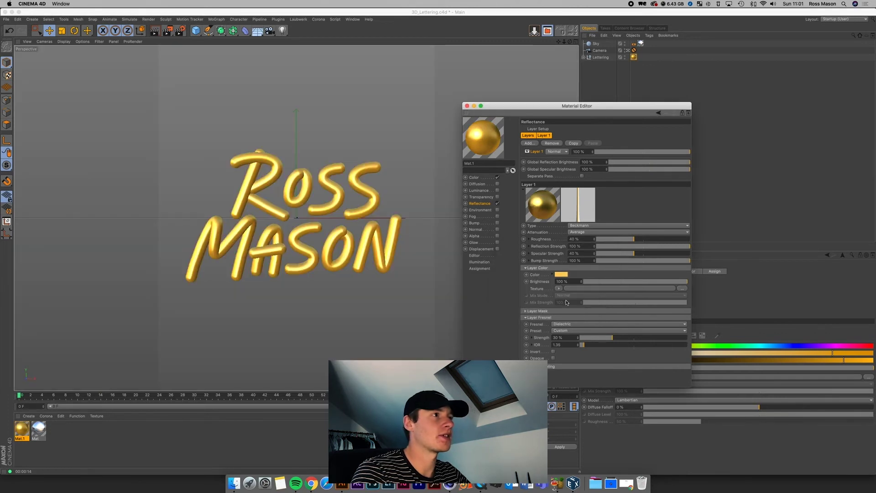
# Step: Re-render the paler gold lettering, close the Material Editor, and open Render Settings
pyautogui.click(155, 33)
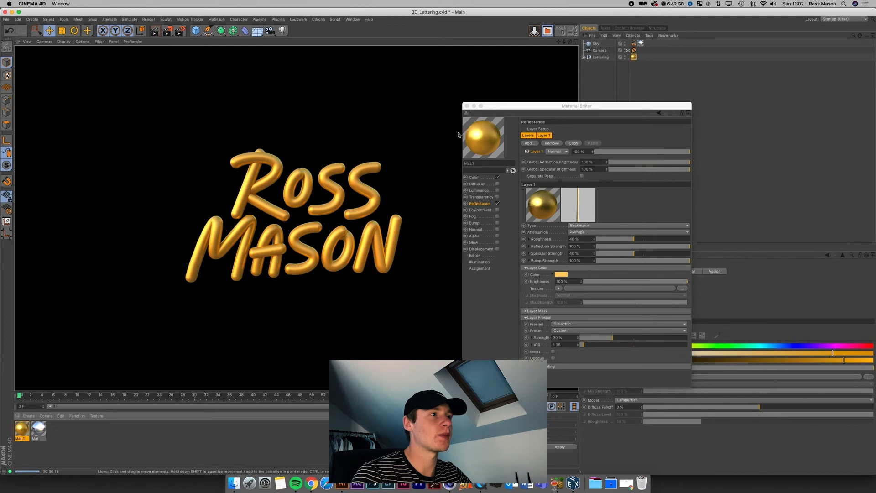
pyautogui.click(467, 106)
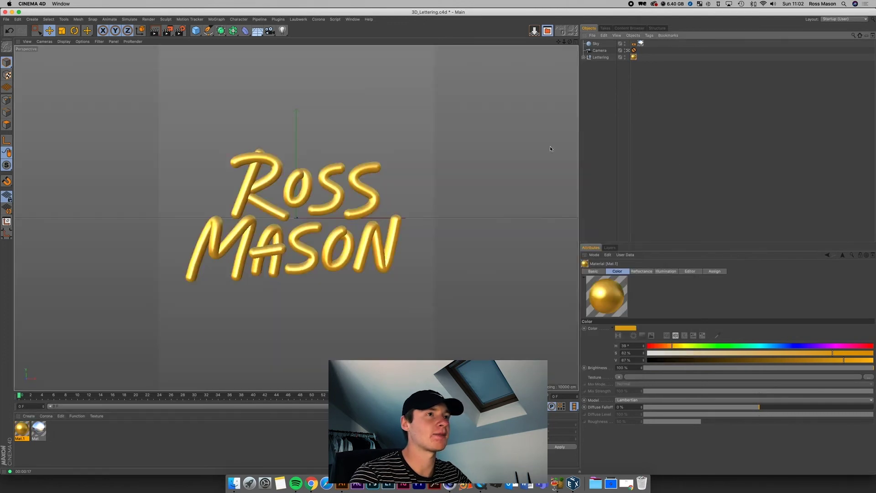
pyautogui.click(180, 30)
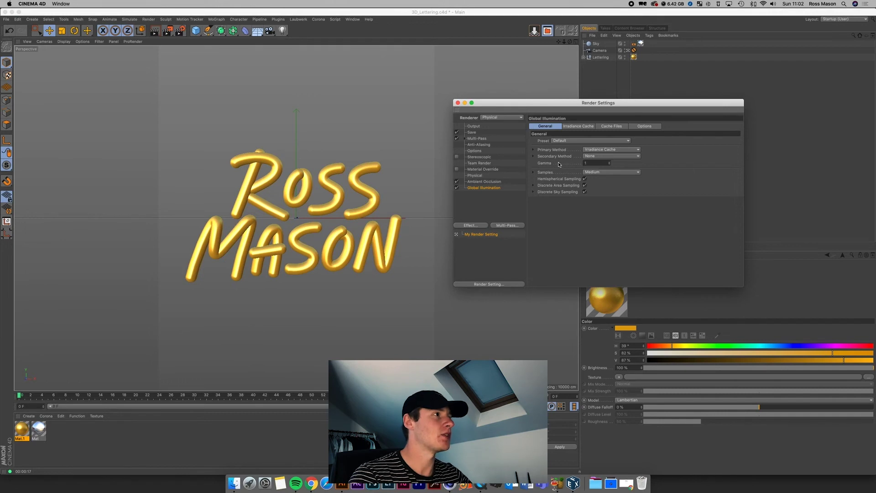
# Step: Set the Save output to PNG at 16 Bit/Channel with Alpha Channel enabled
pyautogui.click(472, 133)
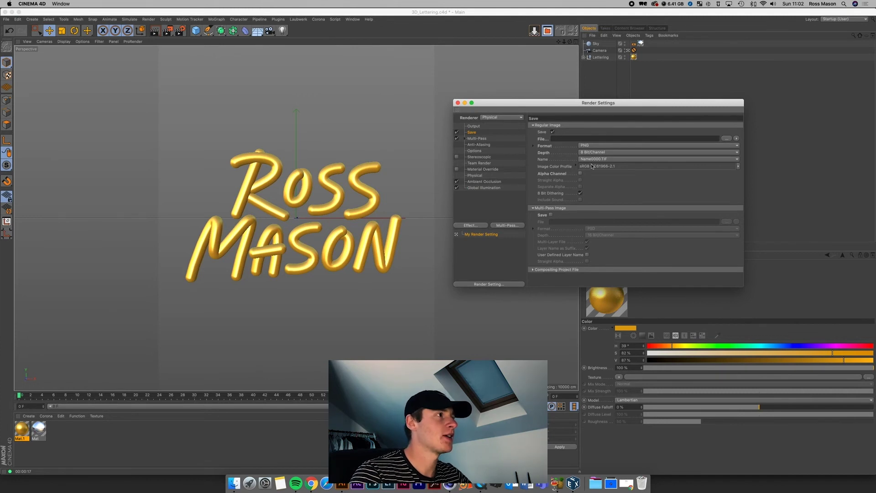
pyautogui.click(593, 146)
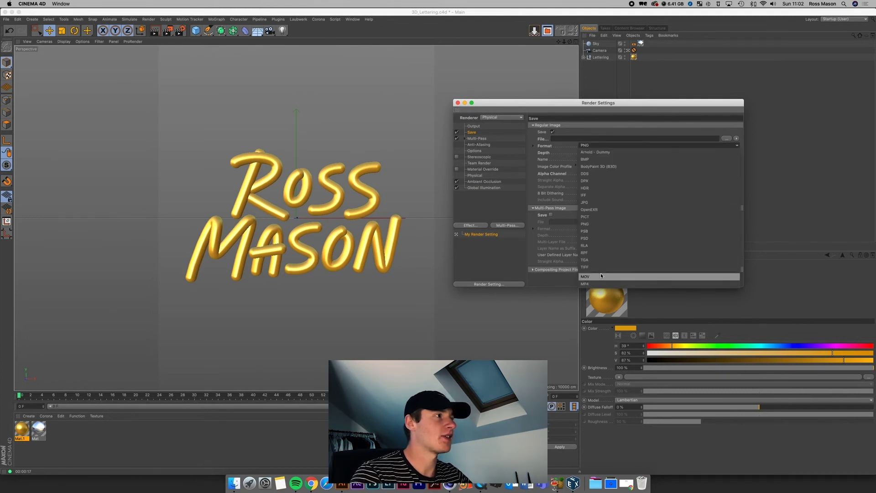
pyautogui.click(591, 224)
pyautogui.click(591, 154)
pyautogui.click(588, 167)
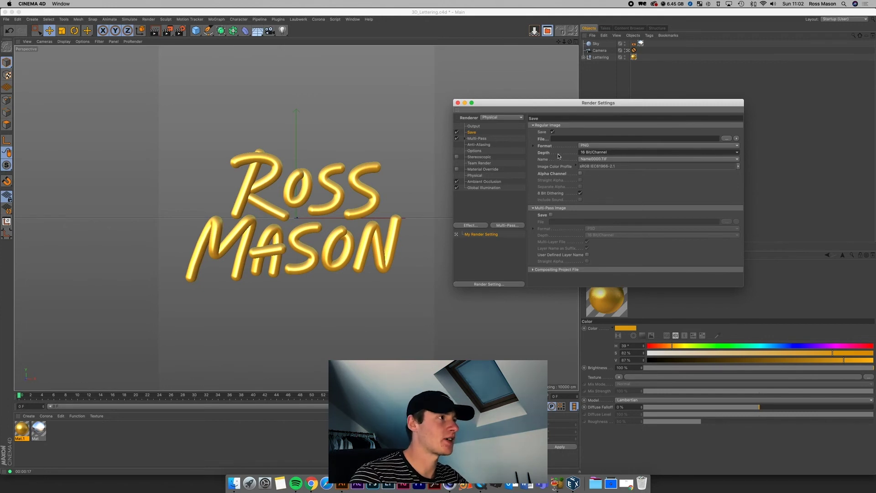
pyautogui.click(580, 173)
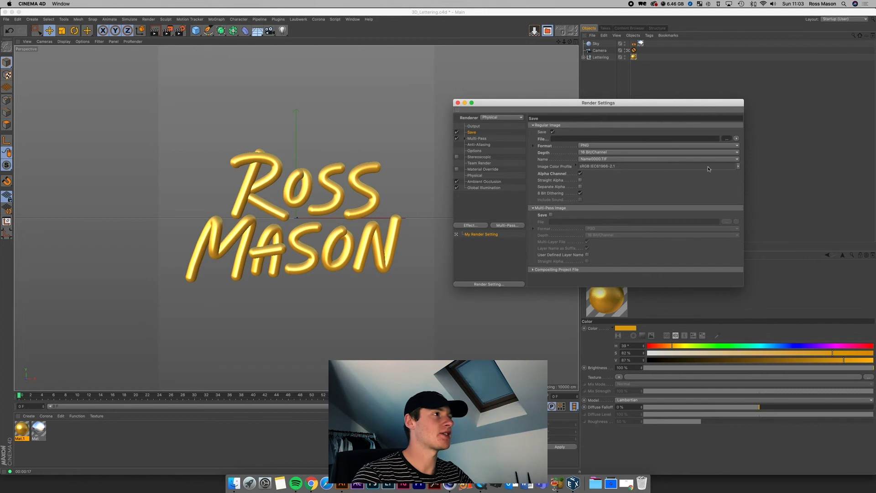
# Step: Set the output file to 3DLetteringRender.png, replacing the existing file
pyautogui.click(727, 138)
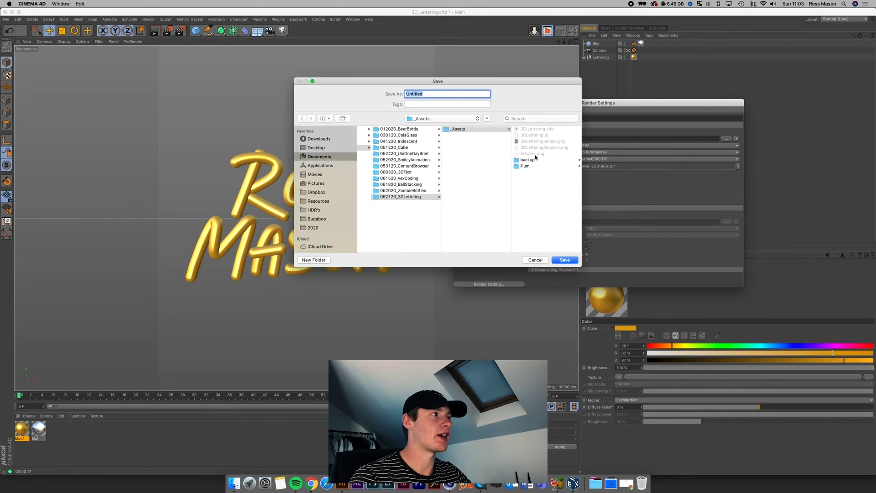
pyautogui.click(536, 142)
pyautogui.click(565, 259)
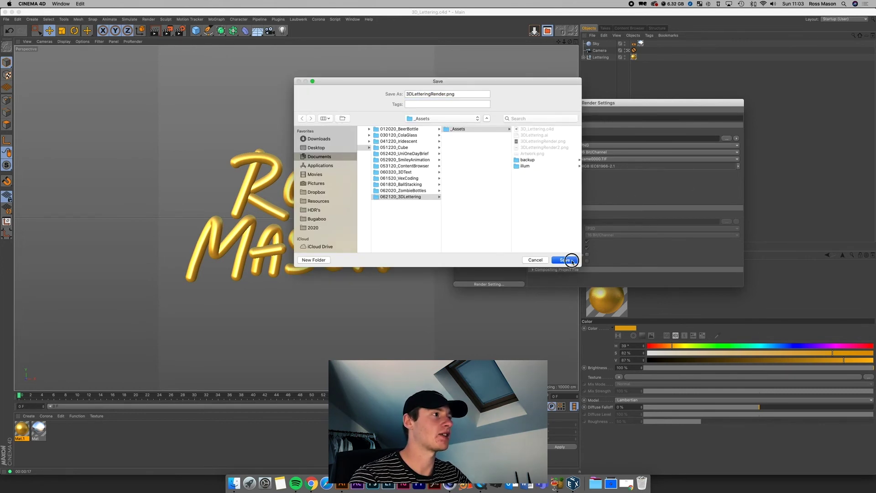
pyautogui.click(487, 125)
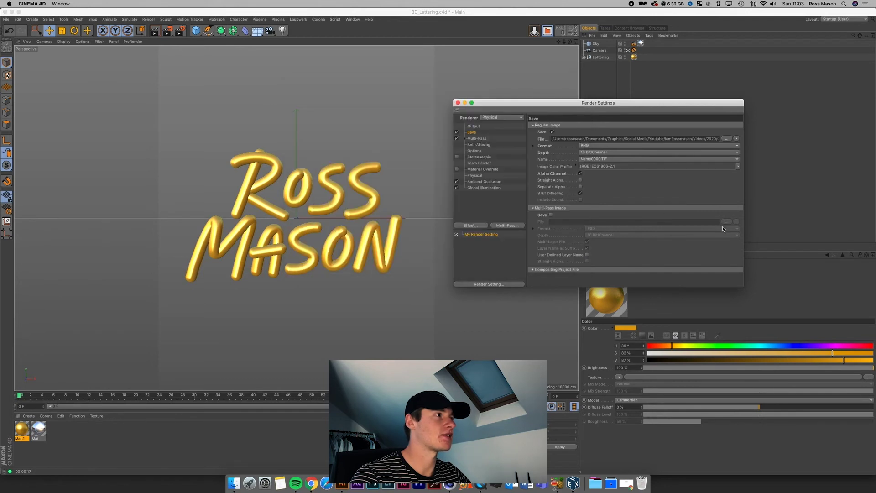
# Step: Keep the Physical renderer's Sampling Quality at Low, then move to Ambient Occlusion settings
pyautogui.click(474, 175)
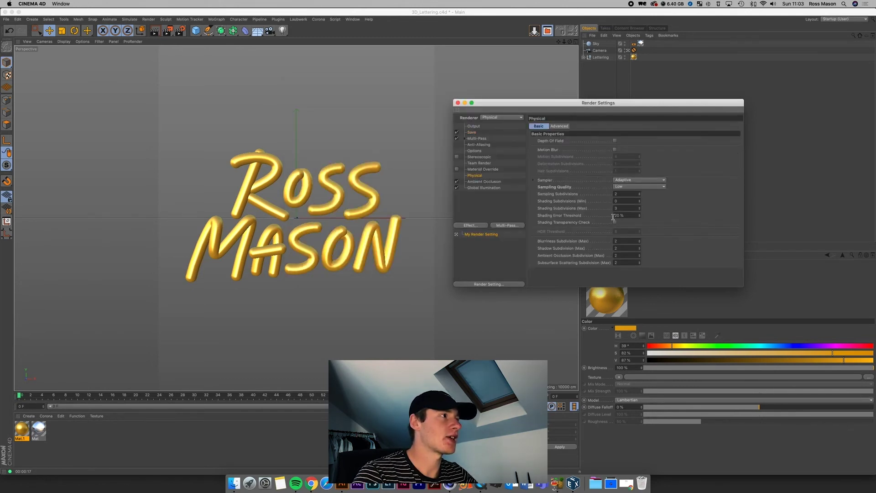
pyautogui.click(620, 187)
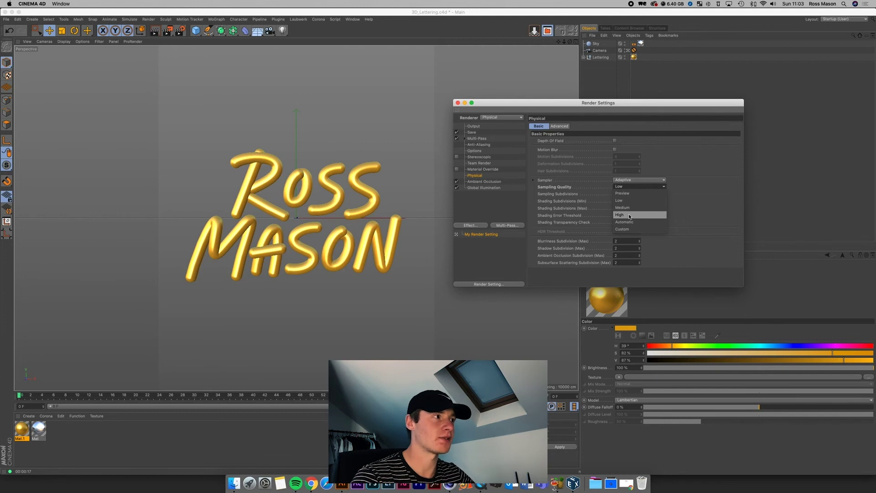
pyautogui.click(625, 200)
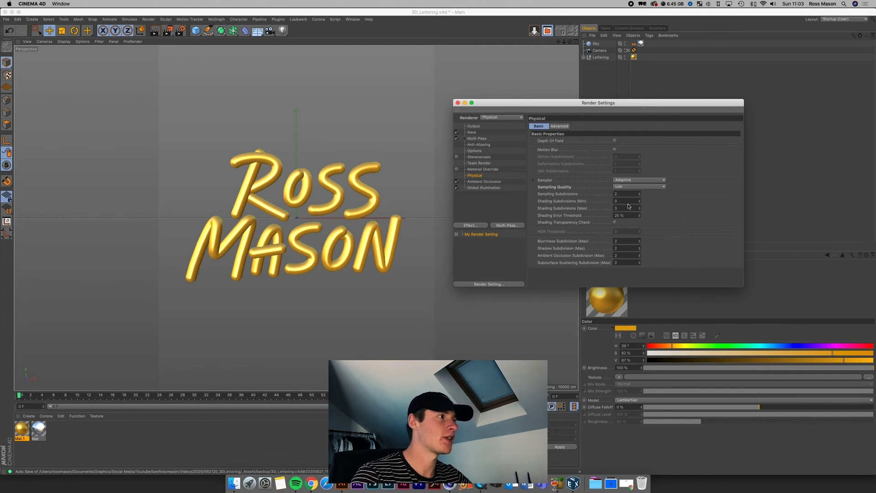
pyautogui.click(628, 187)
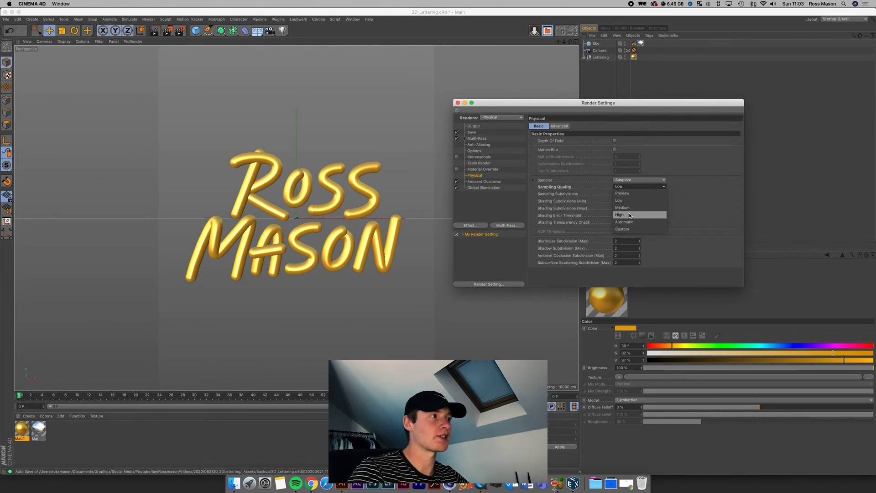
pyautogui.click(640, 188)
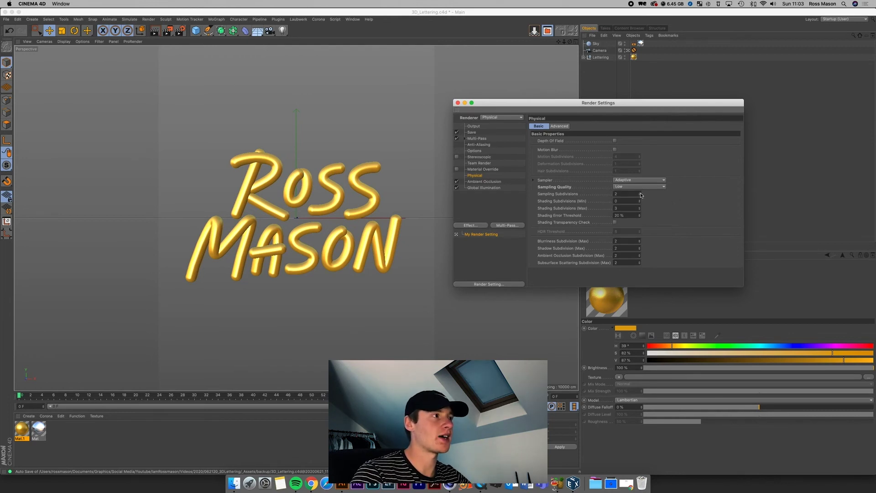
pyautogui.click(634, 187)
pyautogui.click(695, 212)
pyautogui.press('Down')
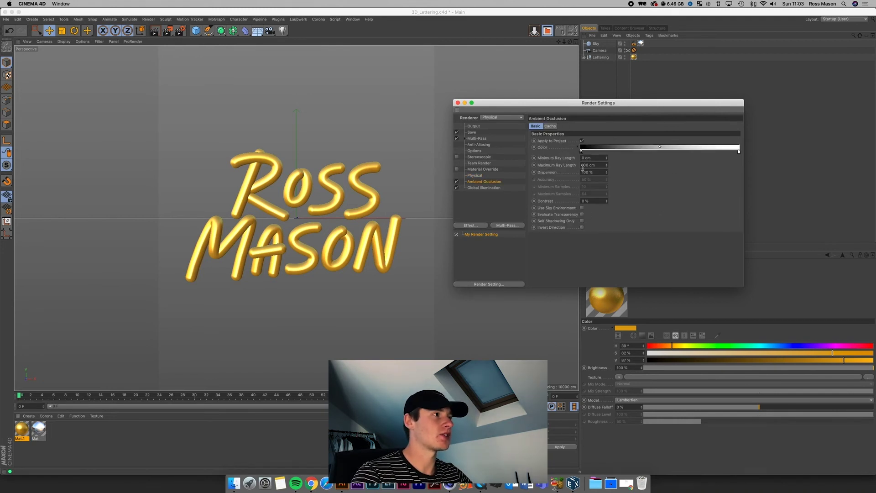
# Step: Set Global Illumination Samples to Low after trying High and Medium
pyautogui.click(491, 189)
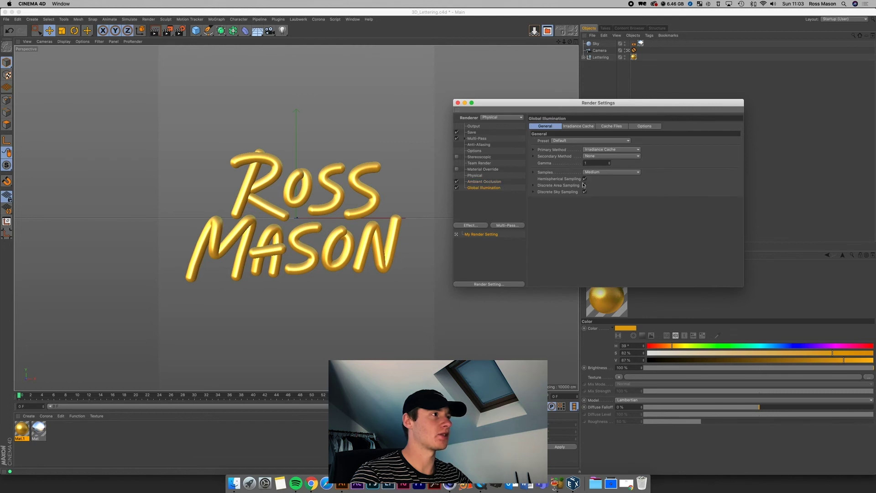
pyautogui.click(595, 173)
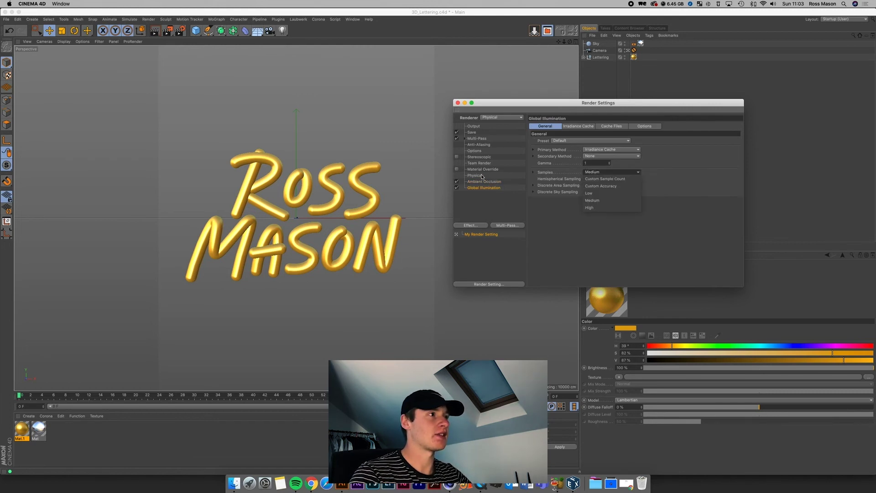
pyautogui.click(588, 208)
pyautogui.click(593, 173)
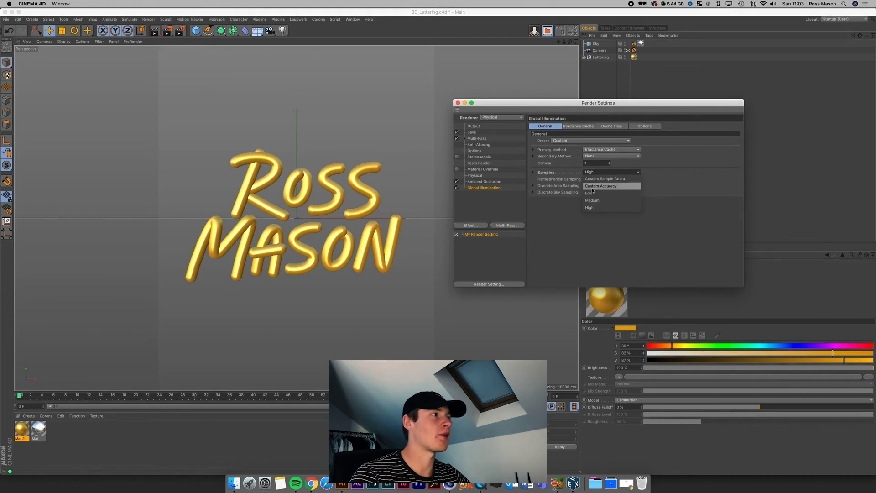
pyautogui.click(591, 201)
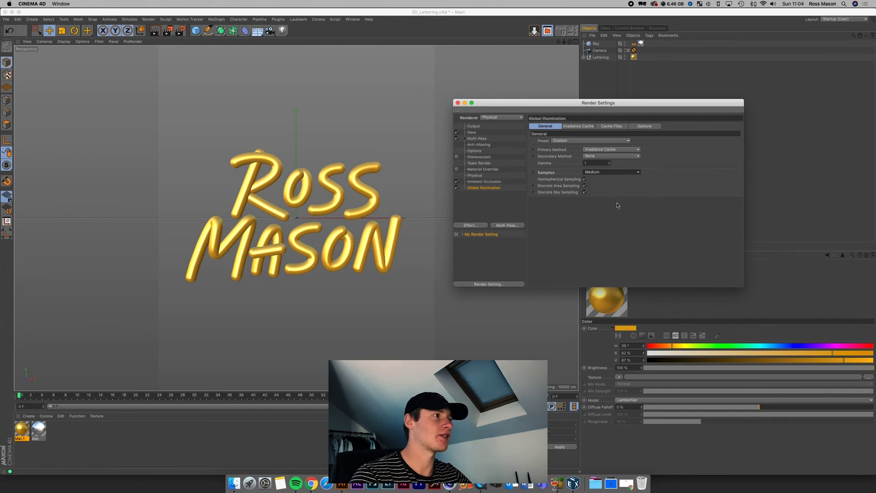
pyautogui.click(599, 173)
pyautogui.click(597, 189)
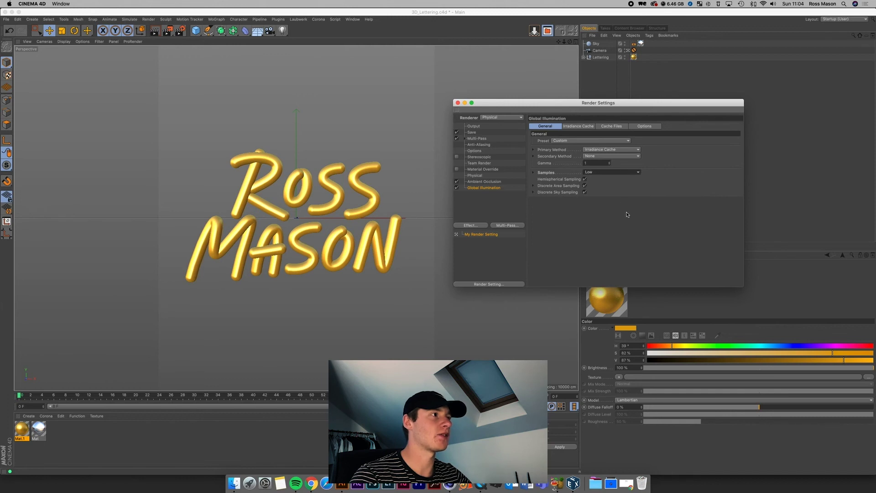
pyautogui.click(577, 126)
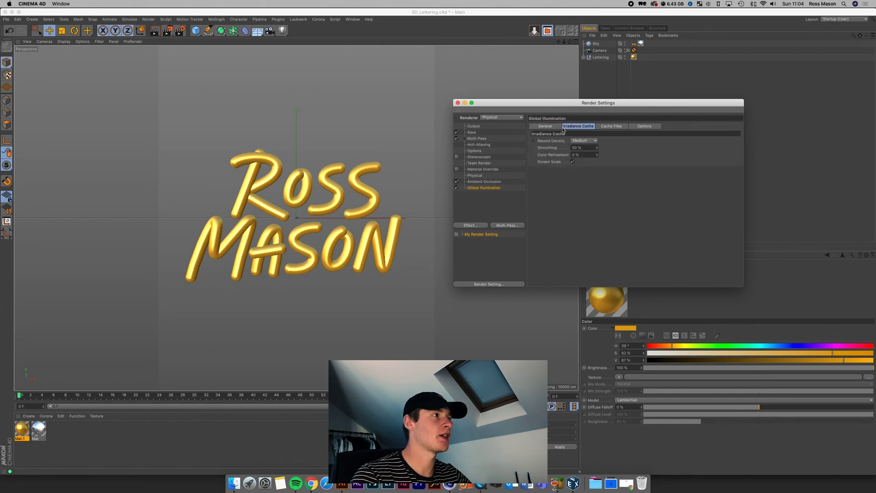
pyautogui.click(619, 126)
pyautogui.click(545, 126)
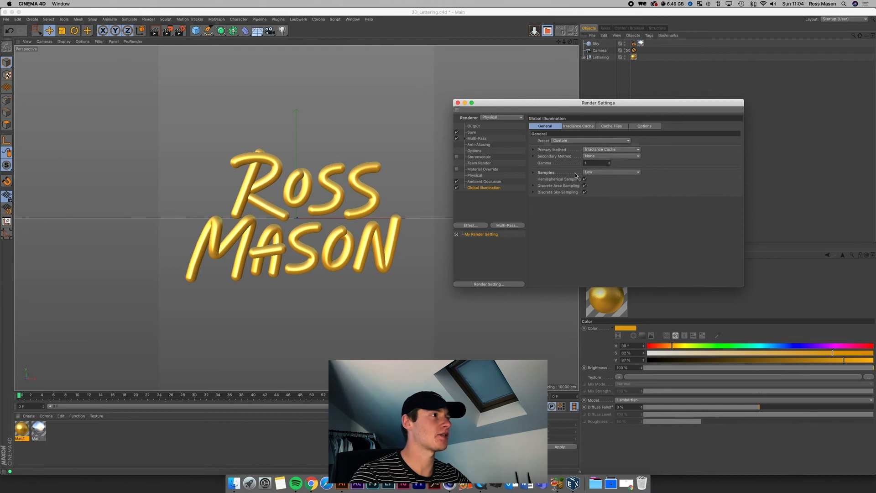
# Step: Keep the renderer on Physical with Sampling Quality Low, then return to the Save page
pyautogui.click(475, 175)
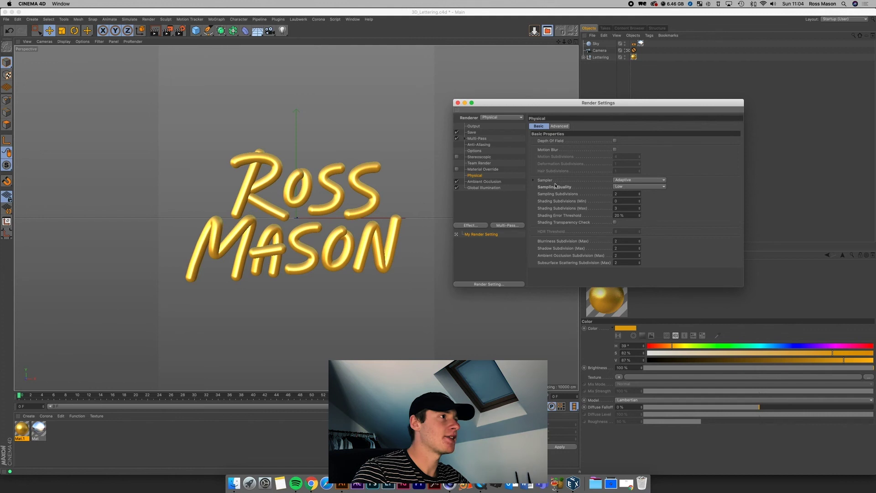
pyautogui.click(495, 117)
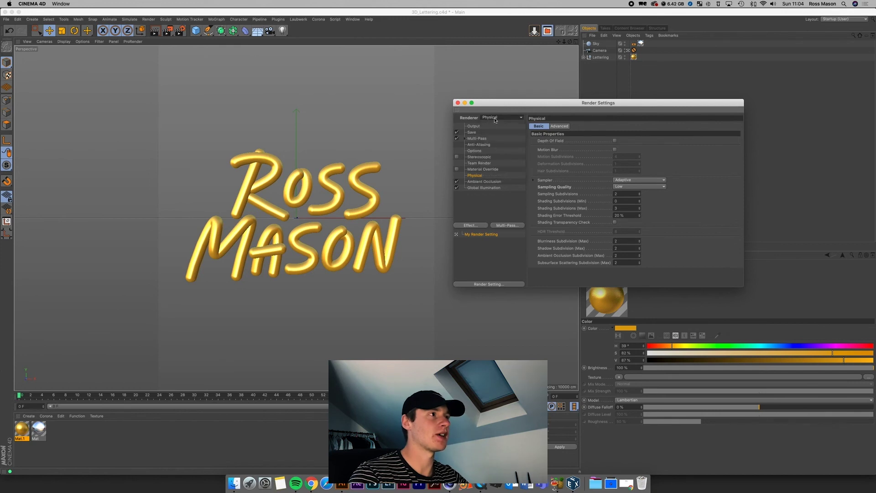
pyautogui.click(489, 125)
pyautogui.click(500, 117)
pyautogui.click(496, 132)
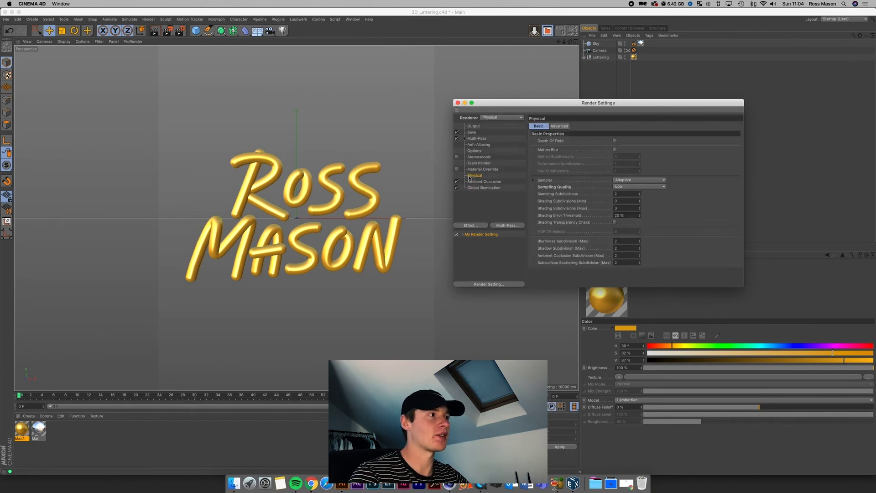
pyautogui.click(629, 186)
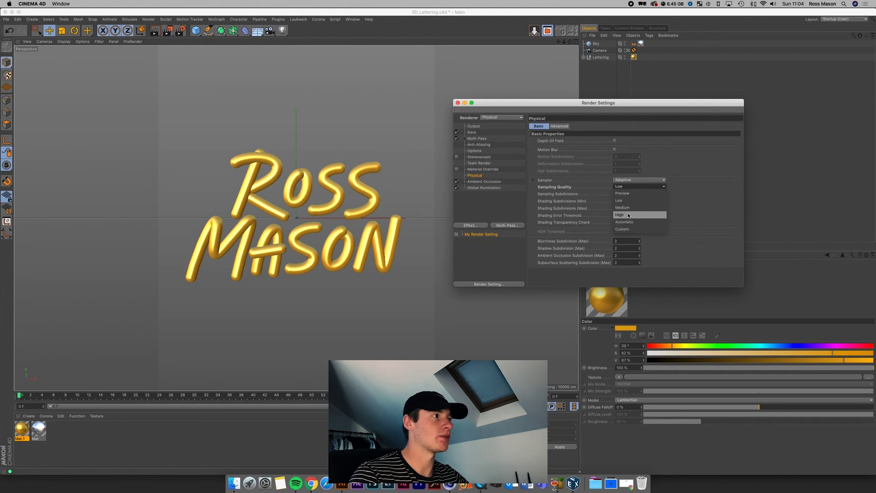
pyautogui.click(680, 201)
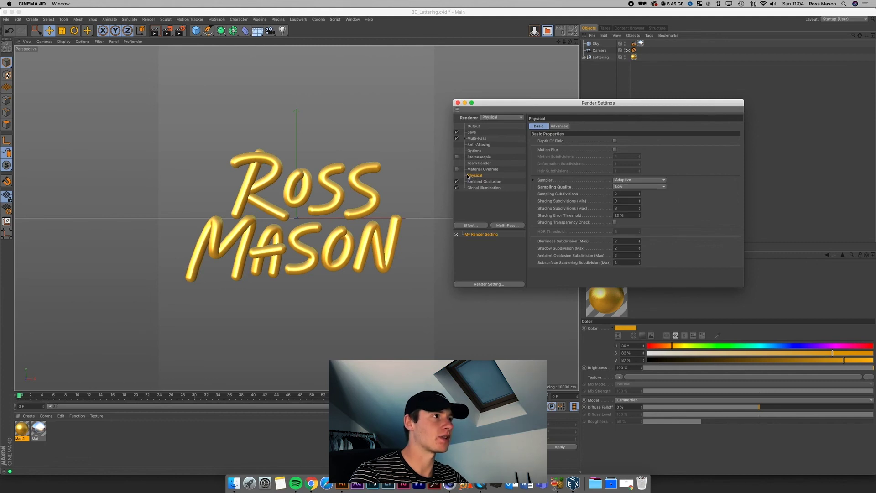
pyautogui.click(477, 145)
pyautogui.click(473, 132)
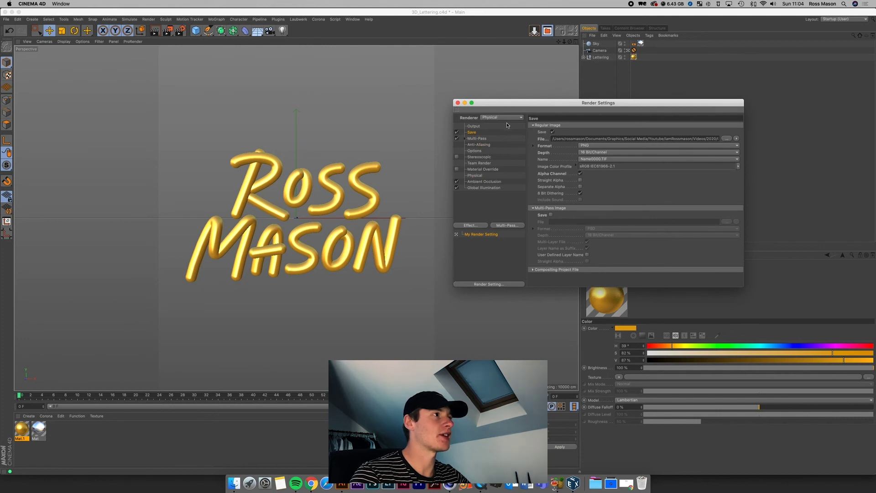
# Step: On the Output page, verify Width 1080, Height 1350 and the end frame
pyautogui.click(473, 126)
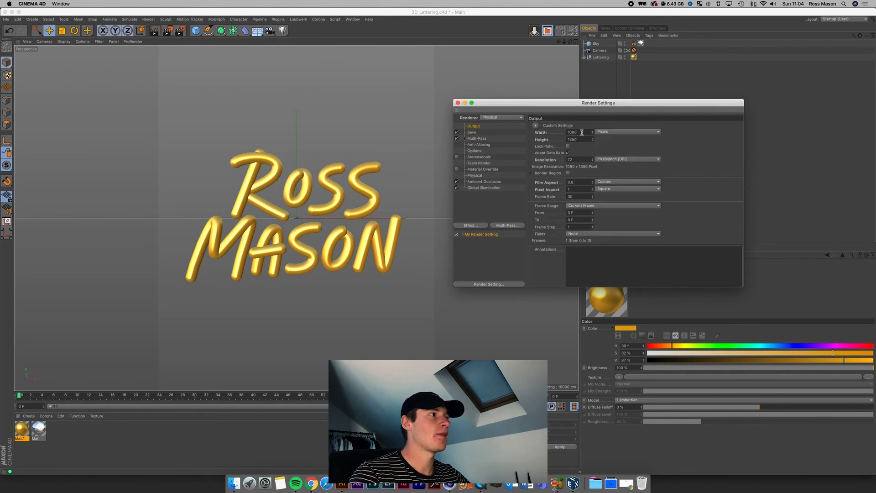
pyautogui.press('Tab')
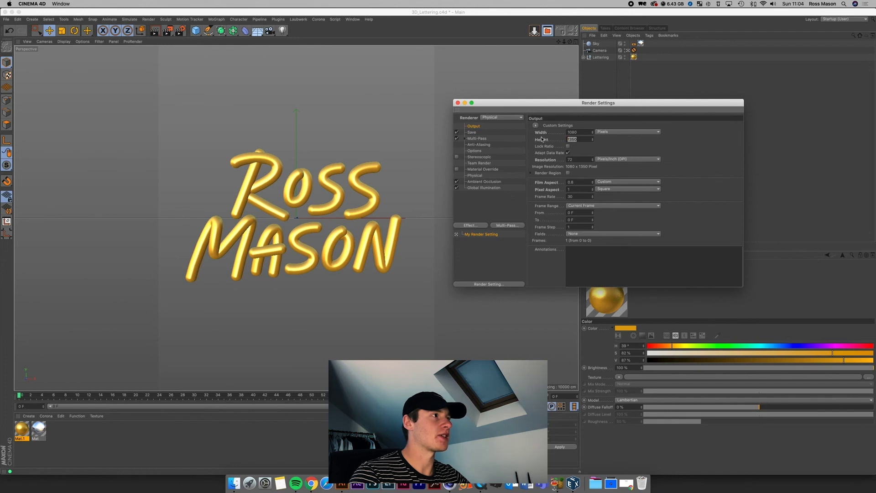
pyautogui.click(583, 140)
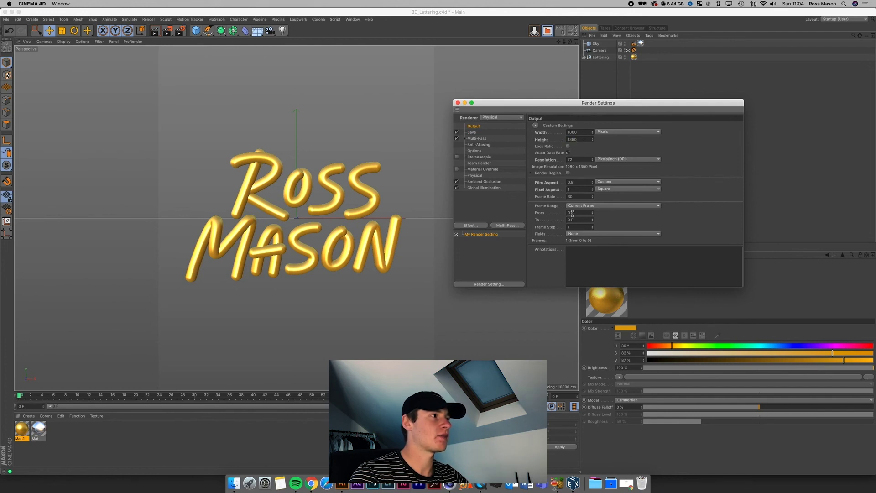
pyautogui.click(590, 218)
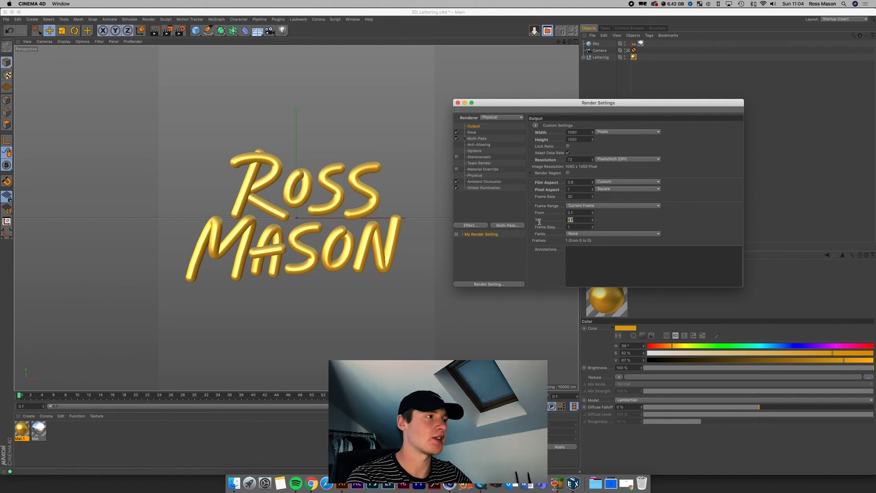
# Step: Set Frame Range to Current Frame and close Render Settings
pyautogui.click(587, 206)
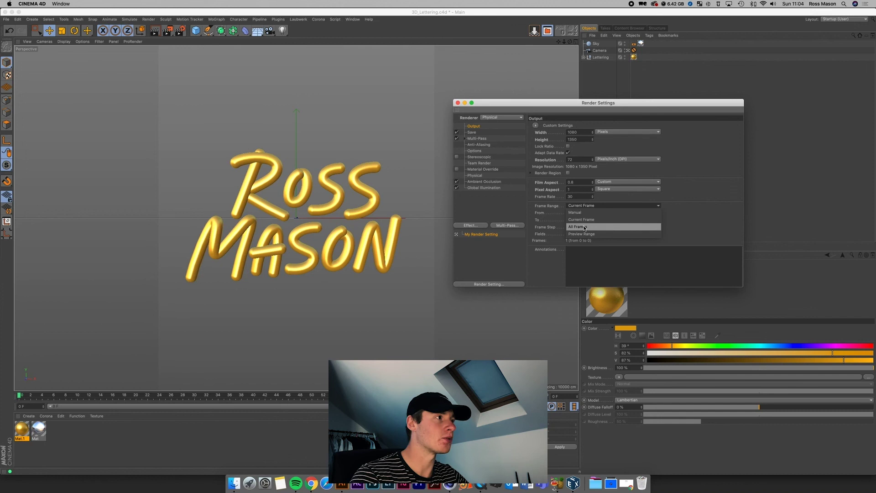
pyautogui.click(585, 227)
pyautogui.click(588, 206)
pyautogui.click(582, 234)
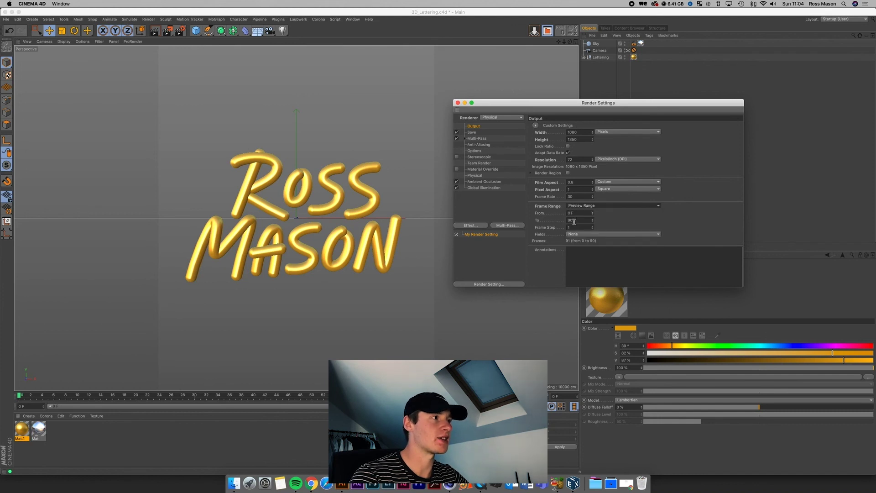
pyautogui.click(571, 206)
pyautogui.click(580, 220)
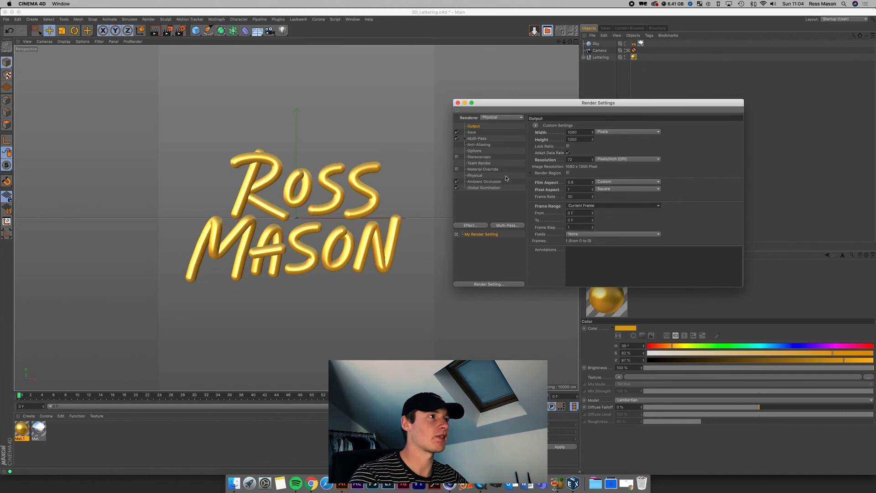
pyautogui.click(458, 103)
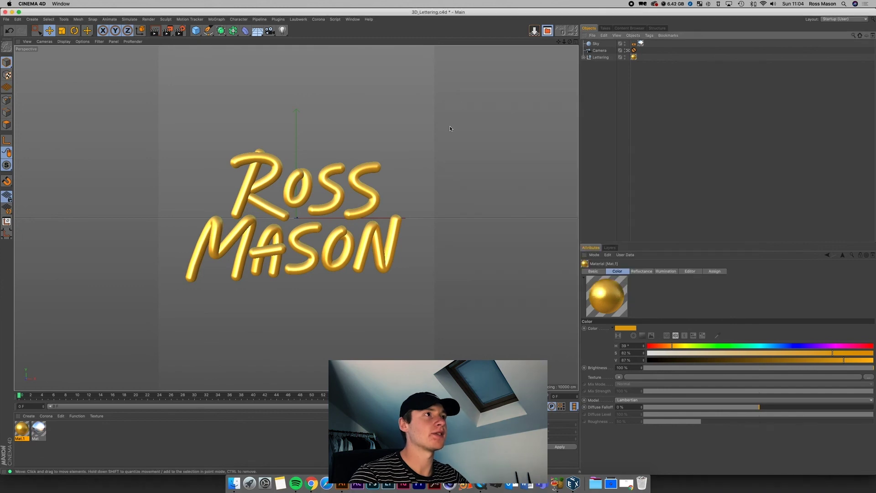
# Step: Save the project, render to the Picture Viewer overwriting 3DLetteringRender.png, and preview it in Finder
pyautogui.press('super+s')
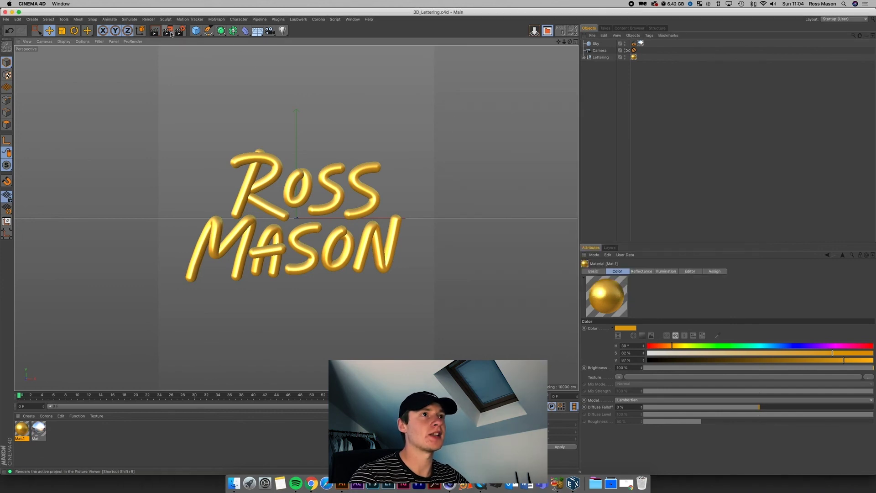
pyautogui.click(170, 32)
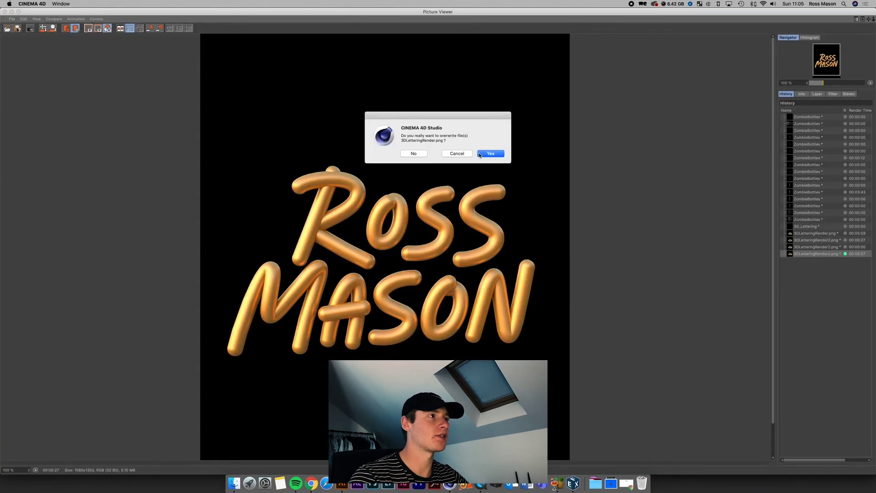
pyautogui.click(490, 154)
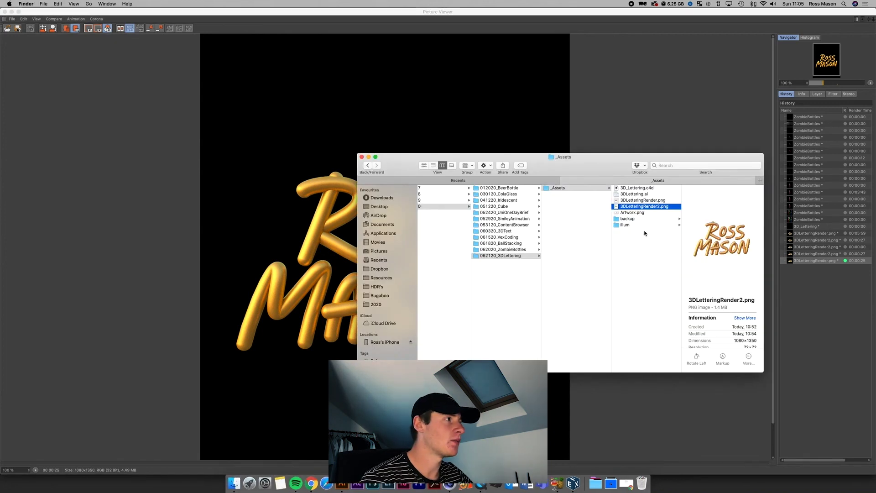
pyautogui.click(651, 201)
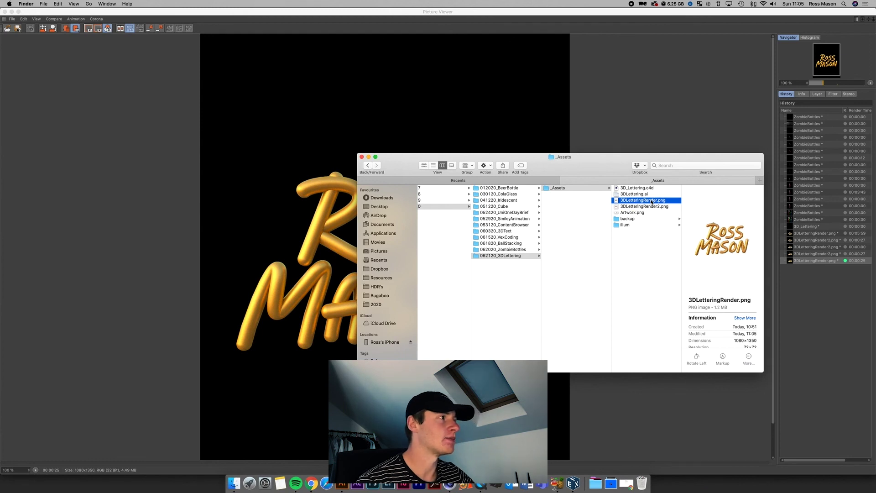
pyautogui.press('space')
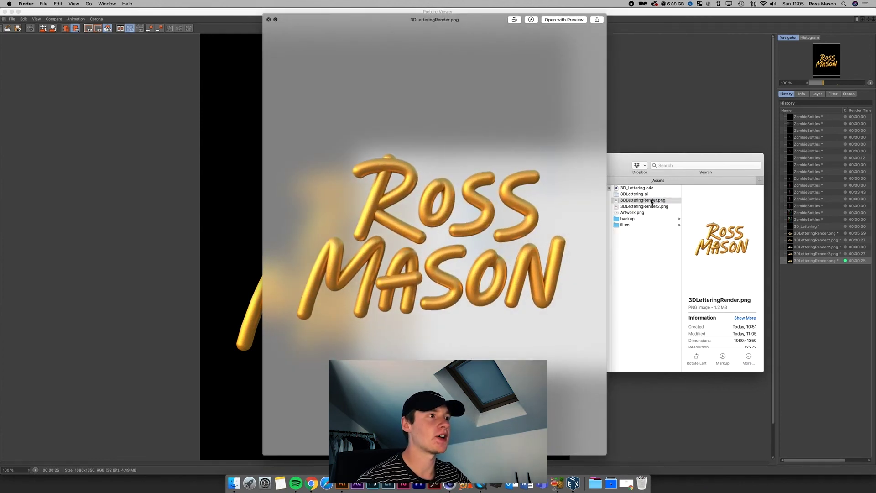